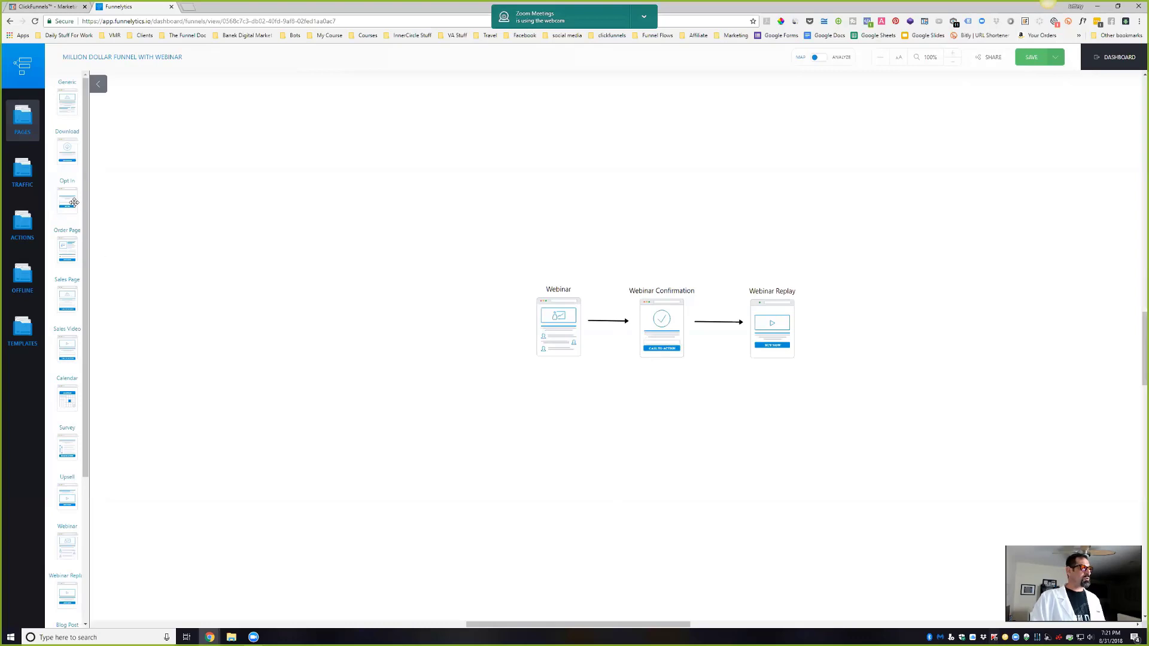
Add an Opt In page to the funnel map, well to the left of the Webinar page.
drag(67, 207, 255, 336)
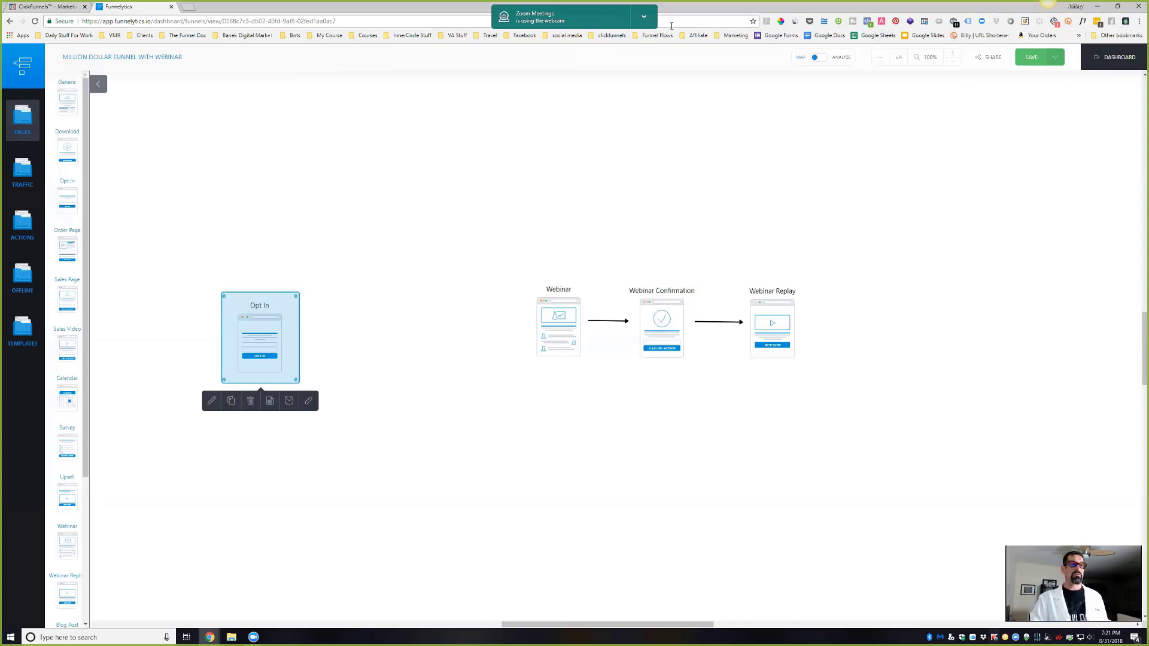
click(644, 17)
click(665, 42)
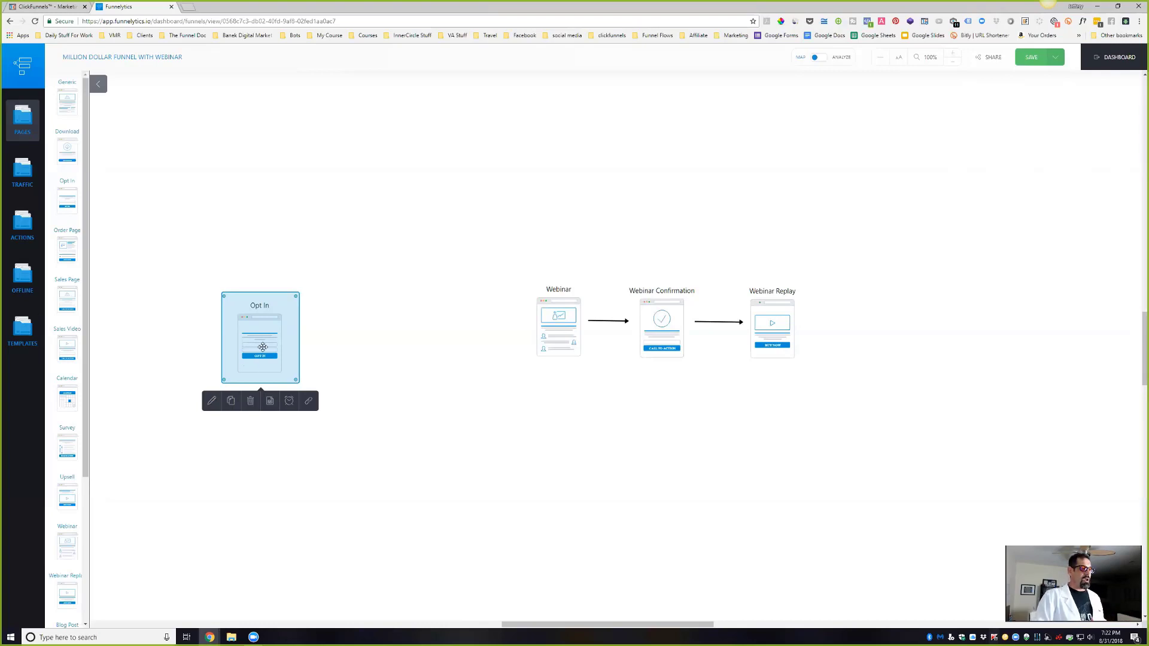
click(135, 201)
scroll(71, 160, up, 1)
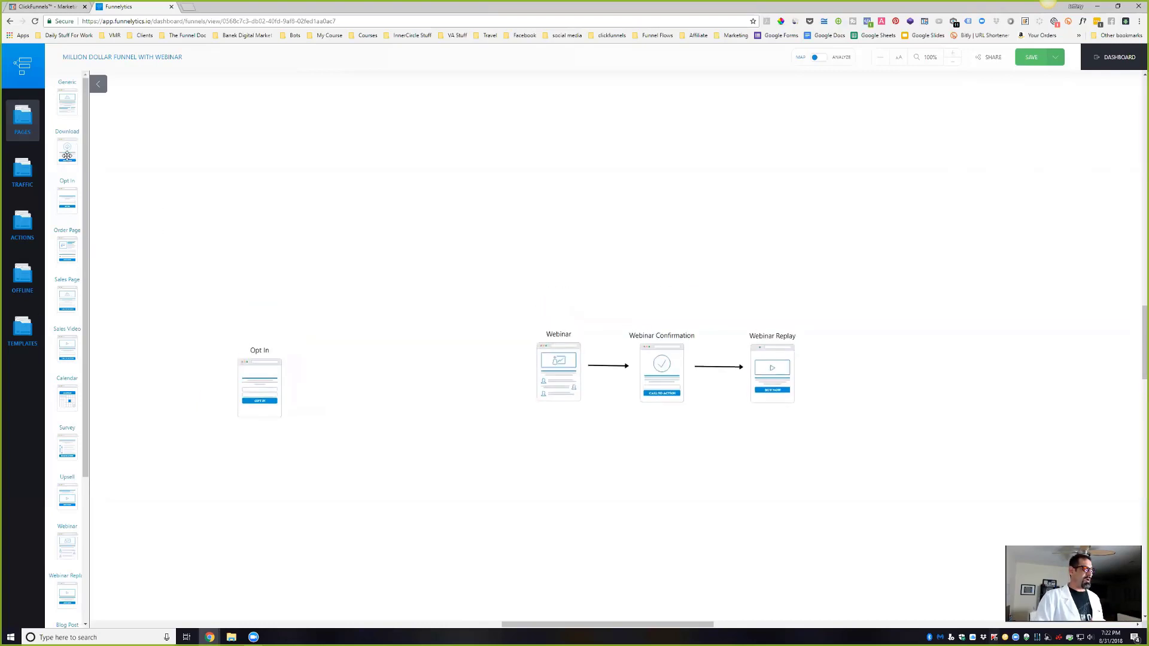
Add a Thank You page to the map between the Opt In and Webinar pages.
scroll(63, 163, down, 2)
scroll(64, 163, down, 1)
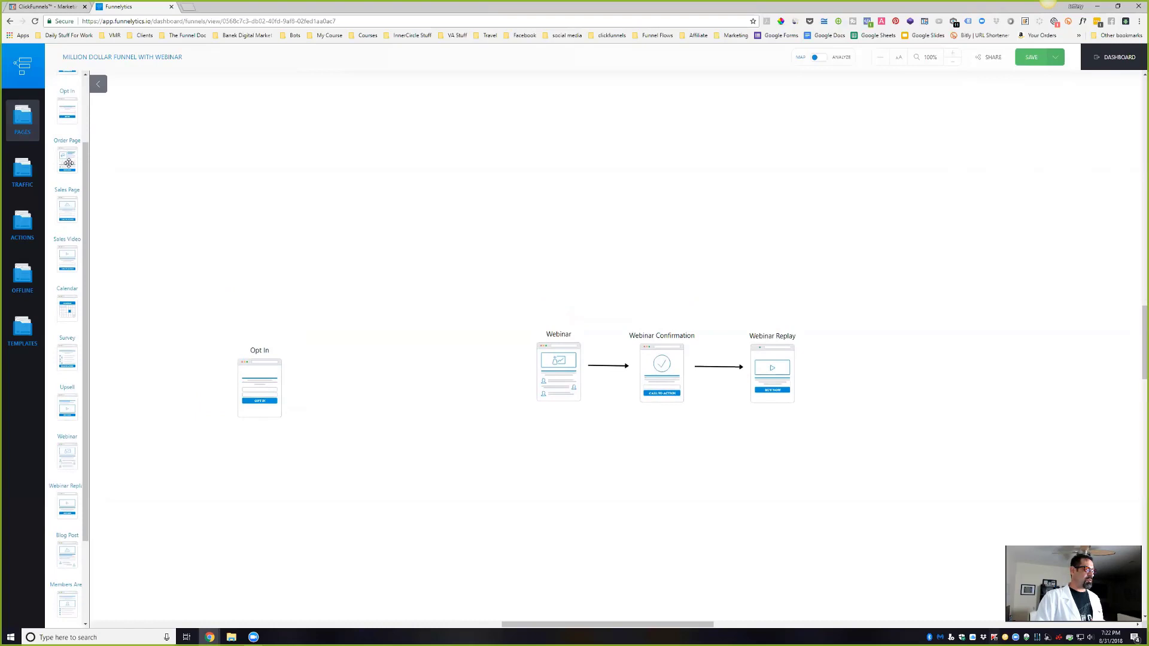
scroll(67, 163, down, 5)
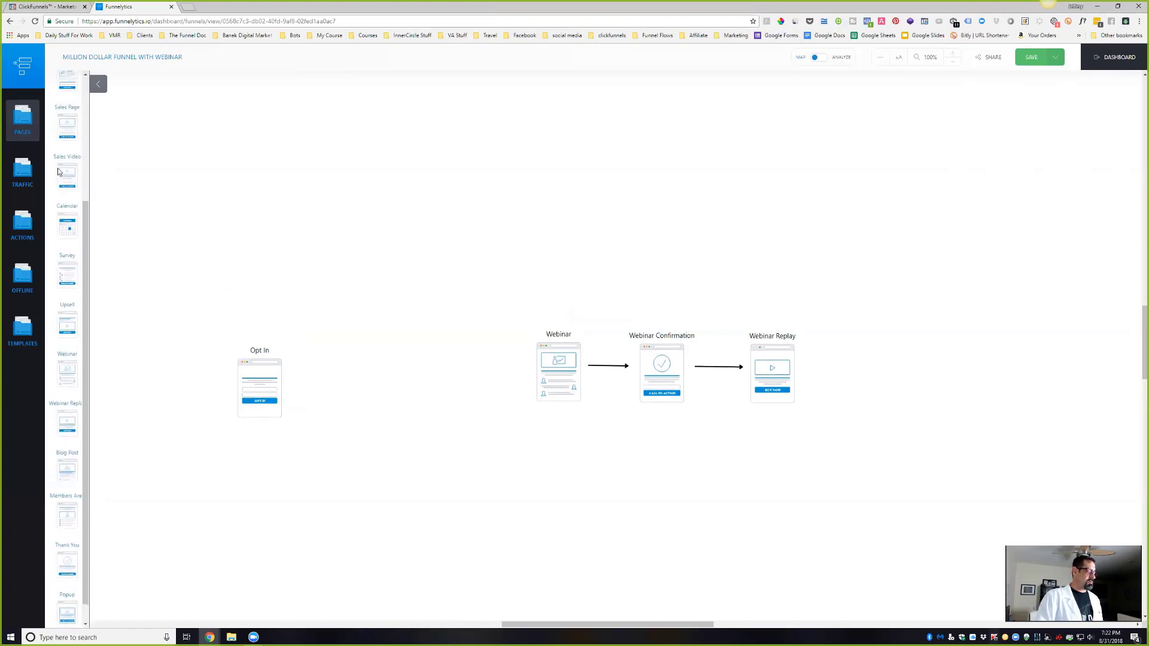
drag(67, 538, 386, 383)
Link the Opt In page to the Thank You page and move both farther away from the Webinar page.
click(269, 383)
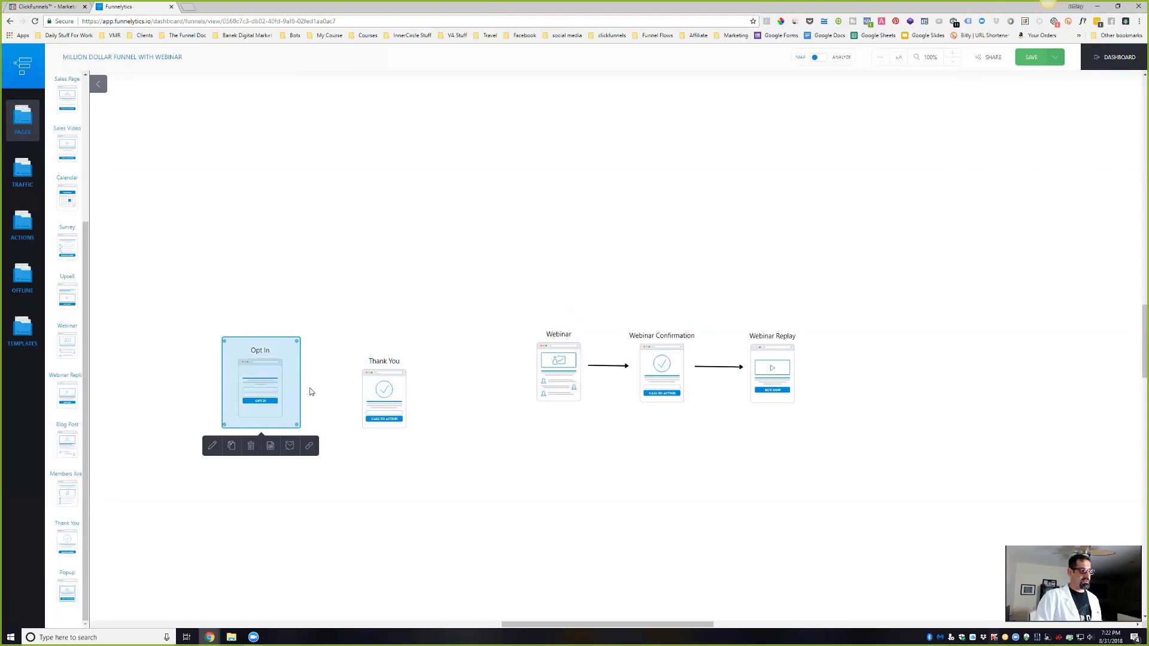
click(308, 446)
click(385, 392)
drag(256, 406, 264, 425)
drag(374, 398, 383, 397)
drag(276, 398, 216, 367)
drag(407, 405, 311, 380)
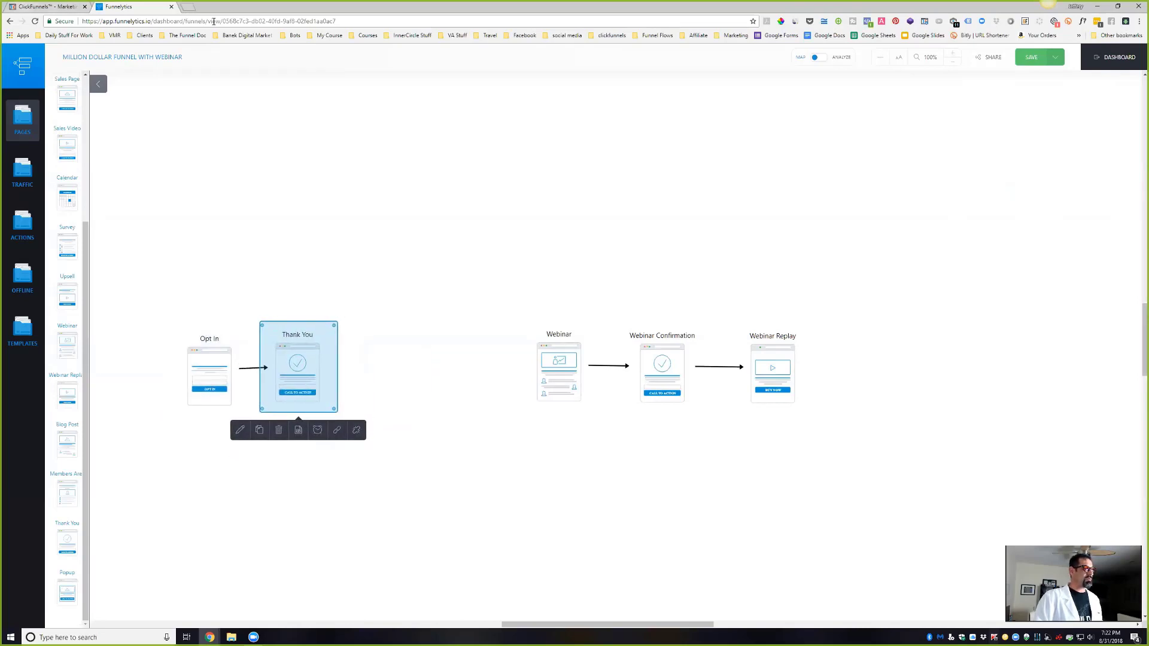
Switch to the auto webinar funnel in ClickFunnels.
click(48, 6)
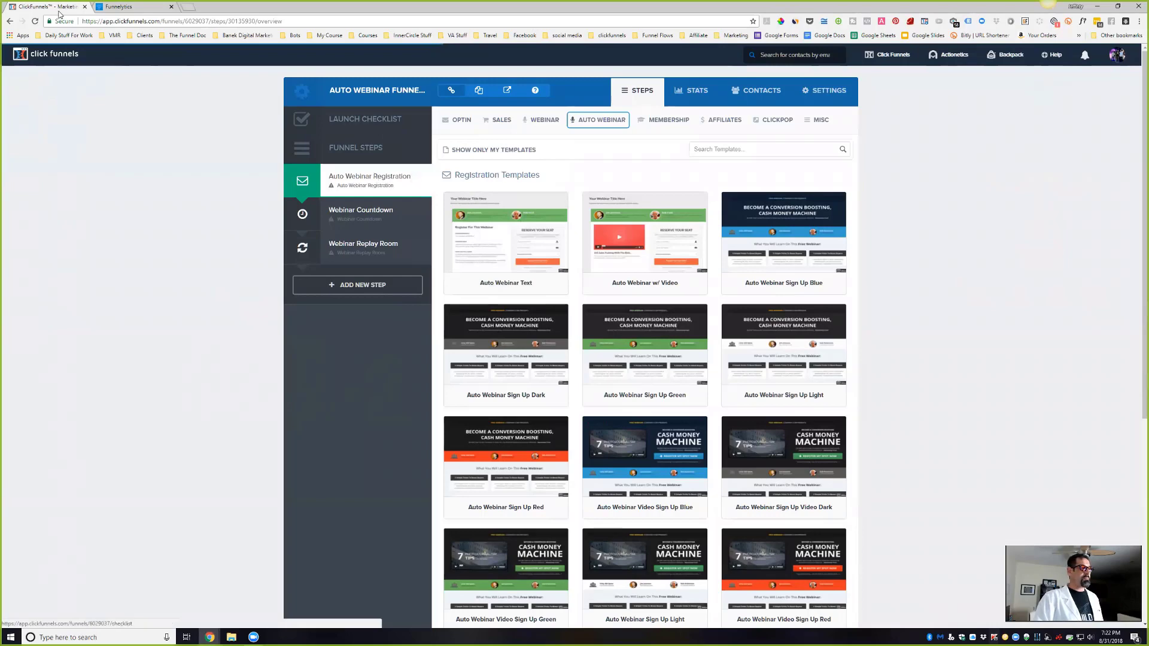
click(114, 4)
click(1, 3)
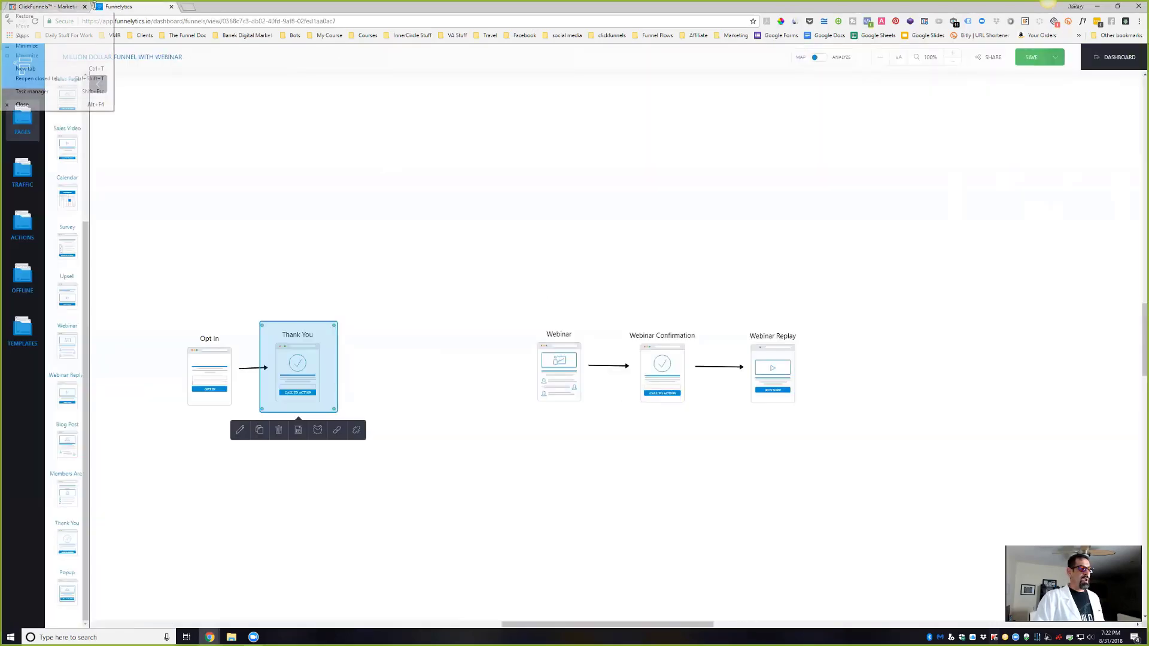
click(54, 7)
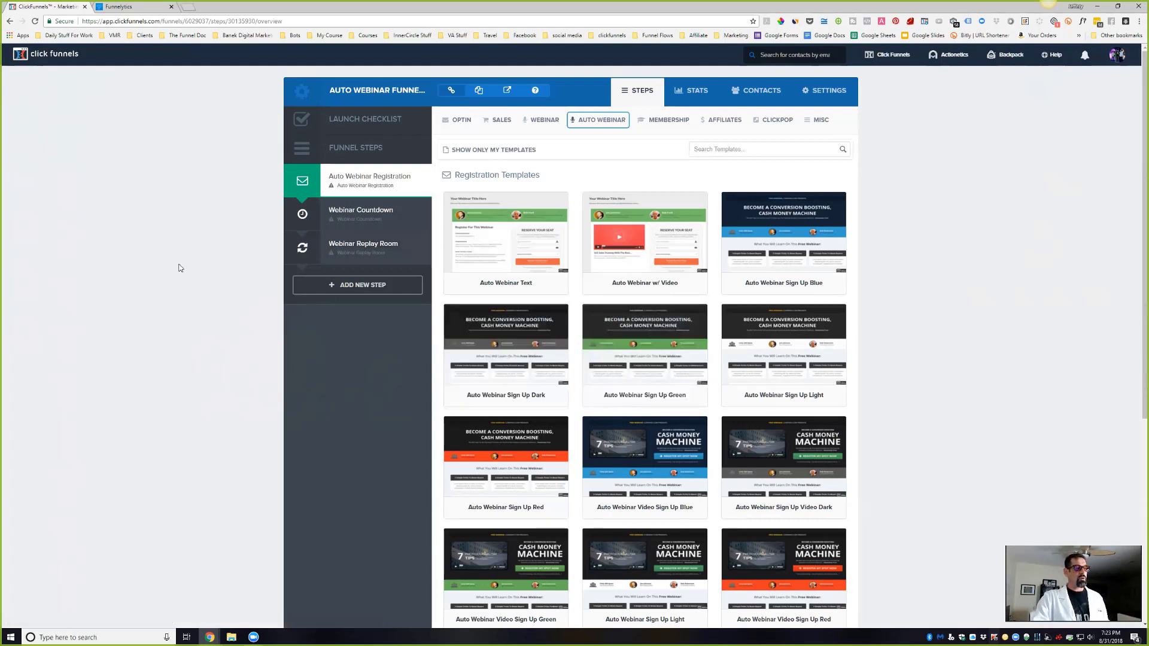
Create a funnel step named Opt In and move it ahead of the Auto Webinar Registration step.
click(374, 286)
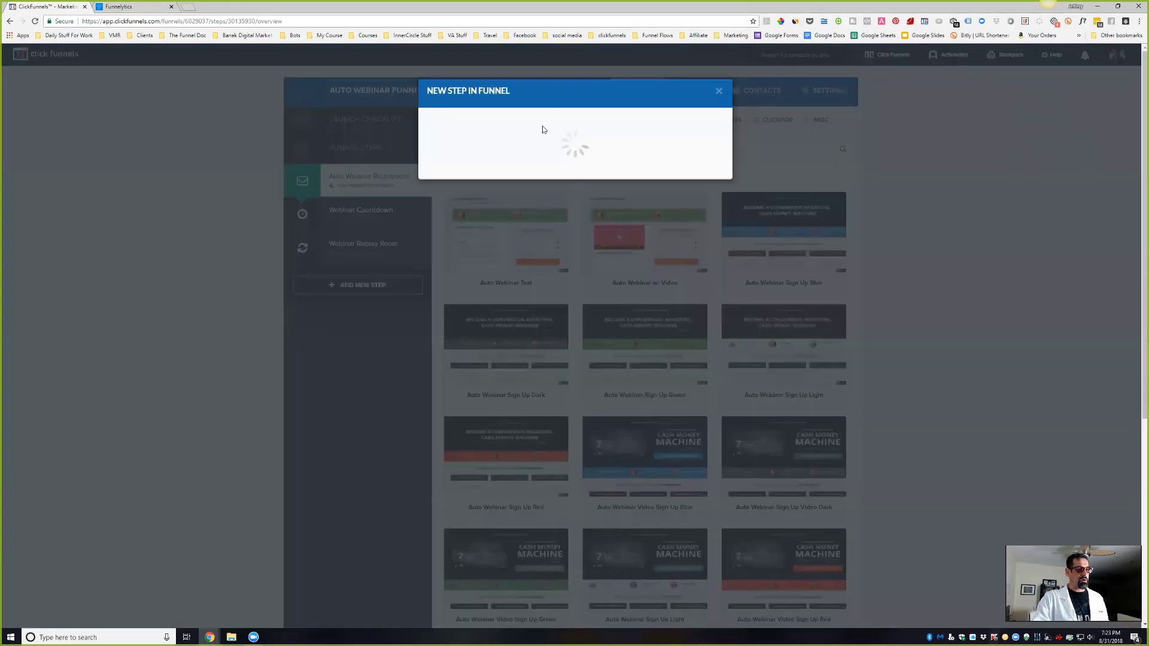
text(O)
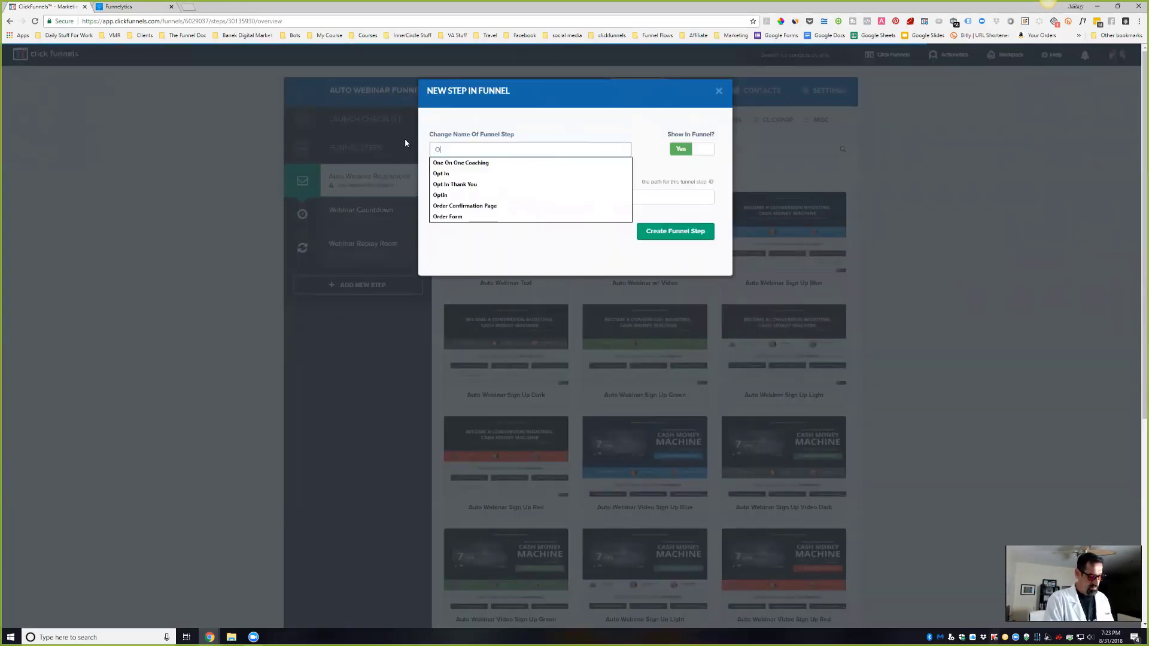
text(pt I)
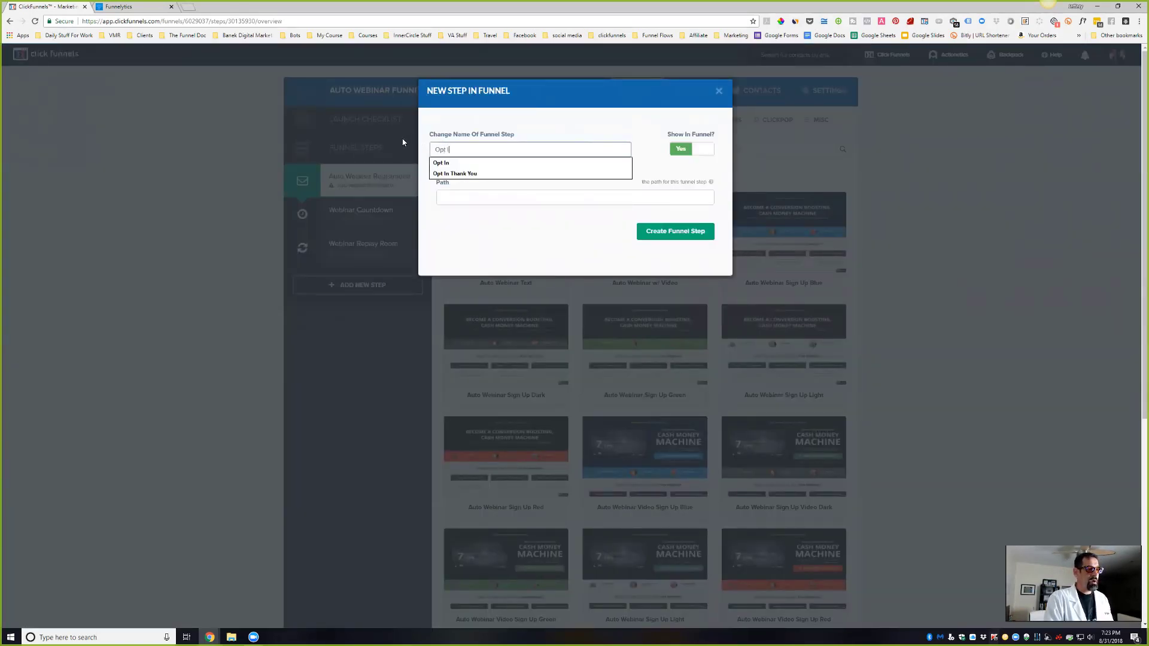
text(n)
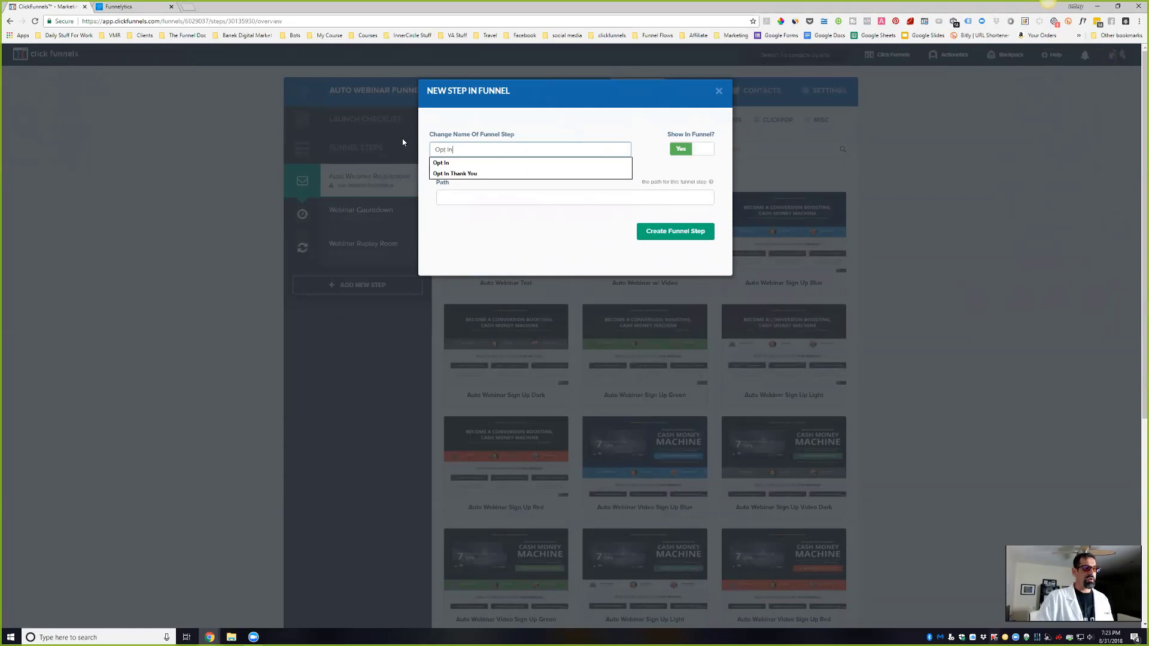
click(693, 240)
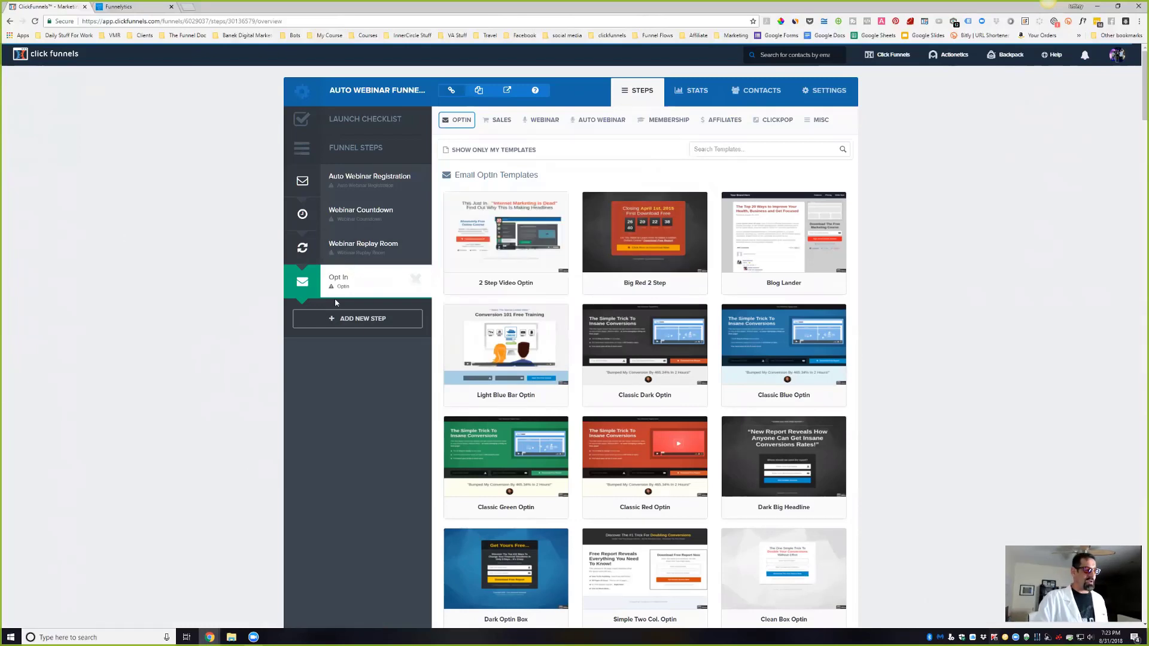
drag(359, 282, 359, 177)
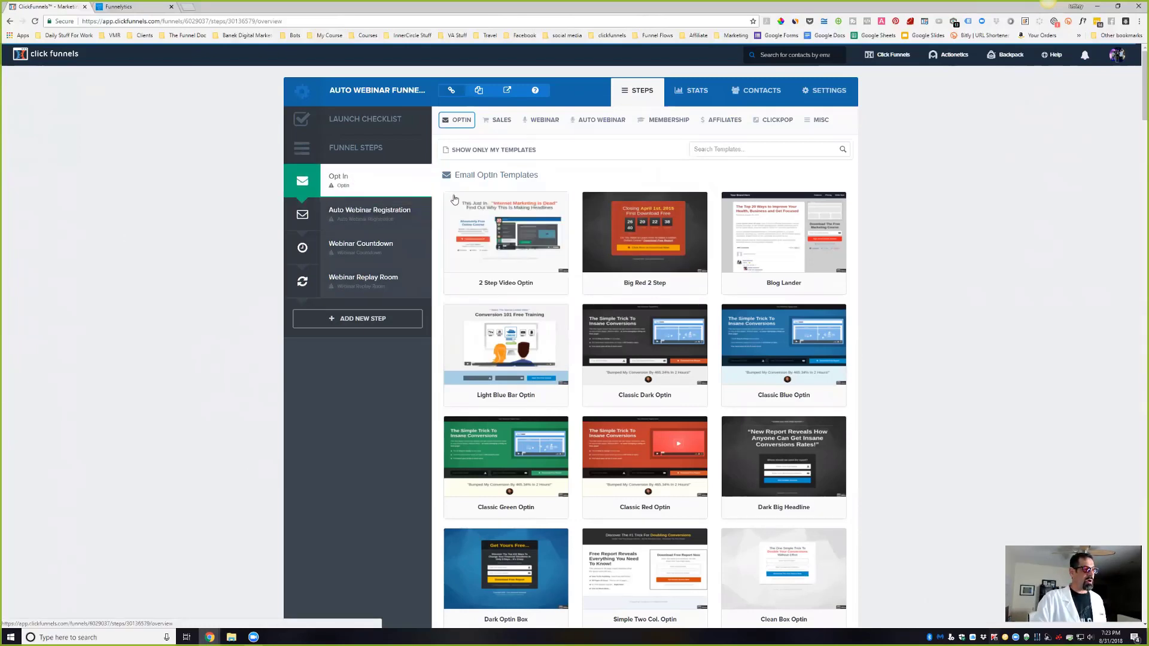
Create another funnel step named Opt In Thank You.
click(363, 320)
click(529, 153)
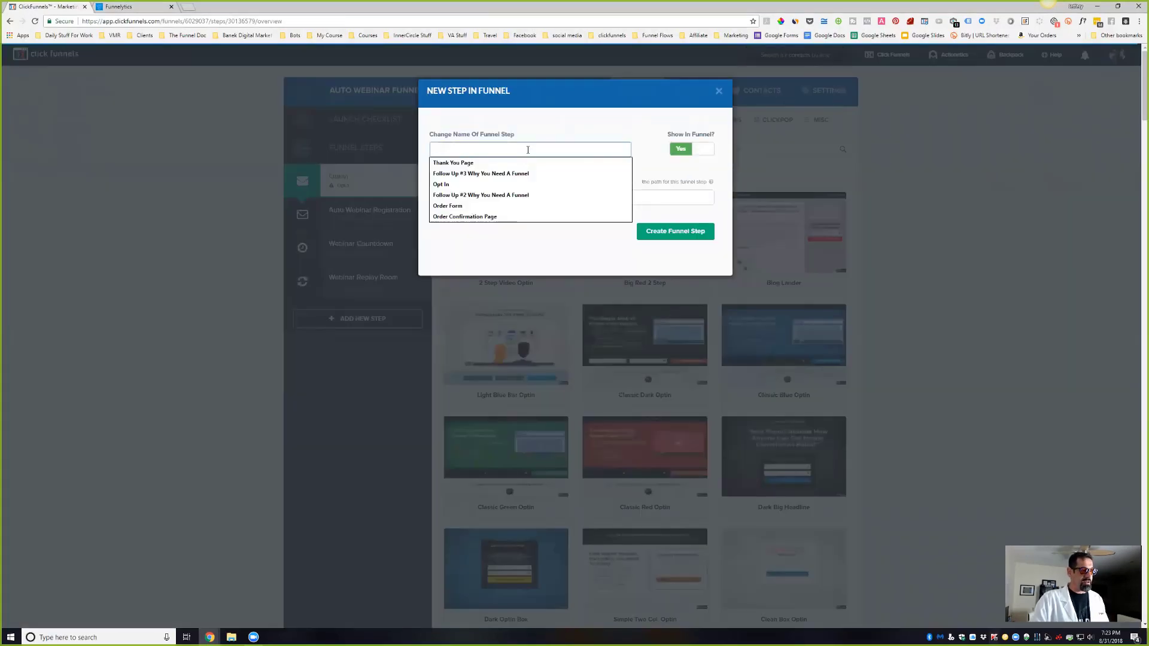
key(Down)
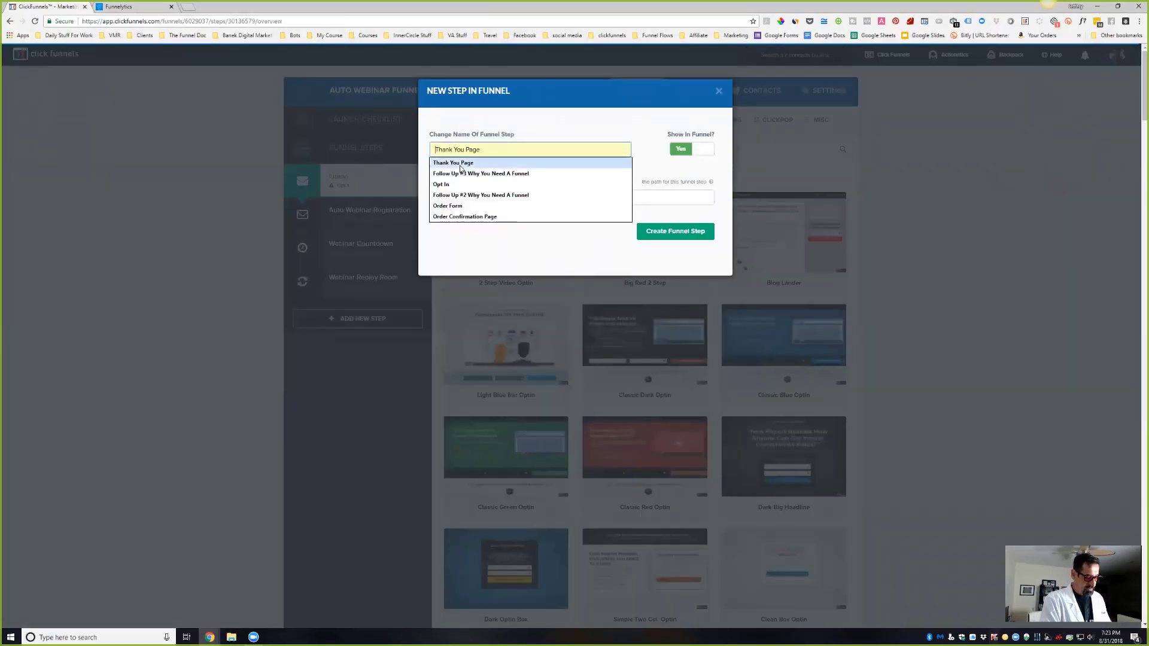
text(Opt In)
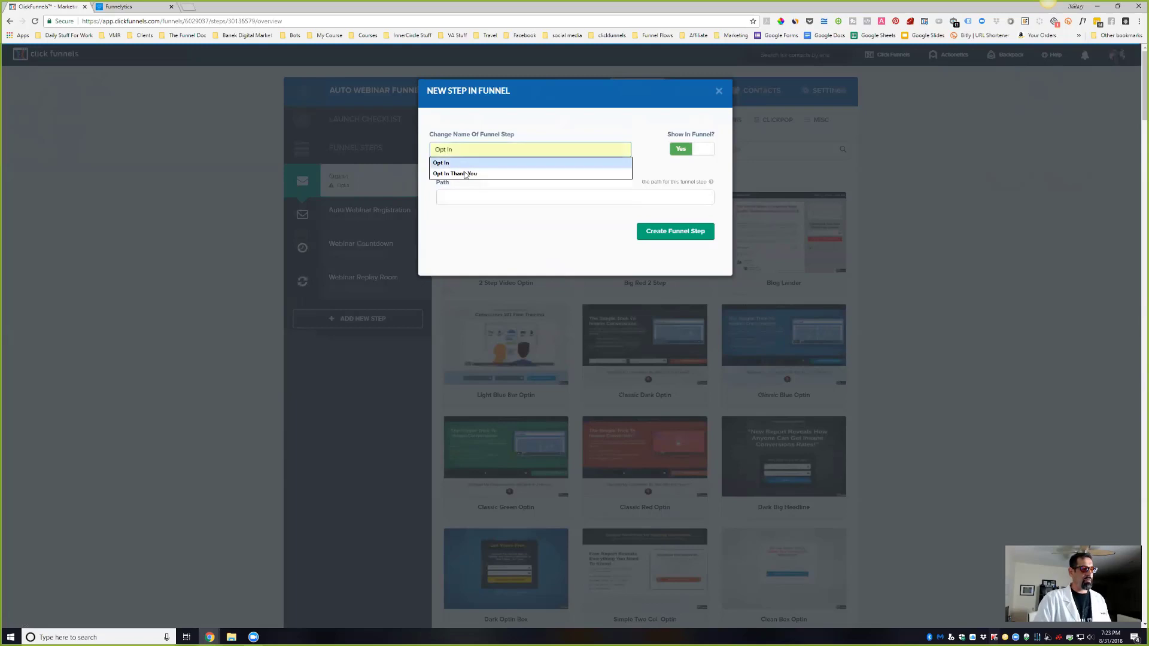
click(461, 173)
click(673, 232)
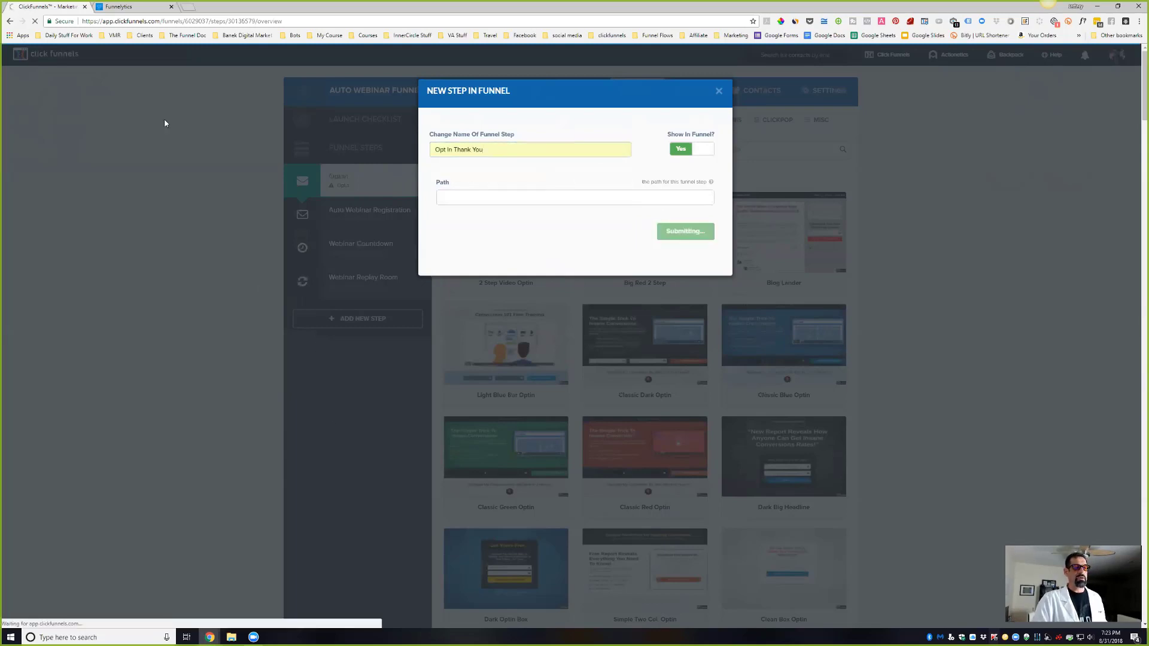
Switch to Funnelytics, add a Sales Page linked from the Thank You page, and label it Trip Wire.
click(150, 6)
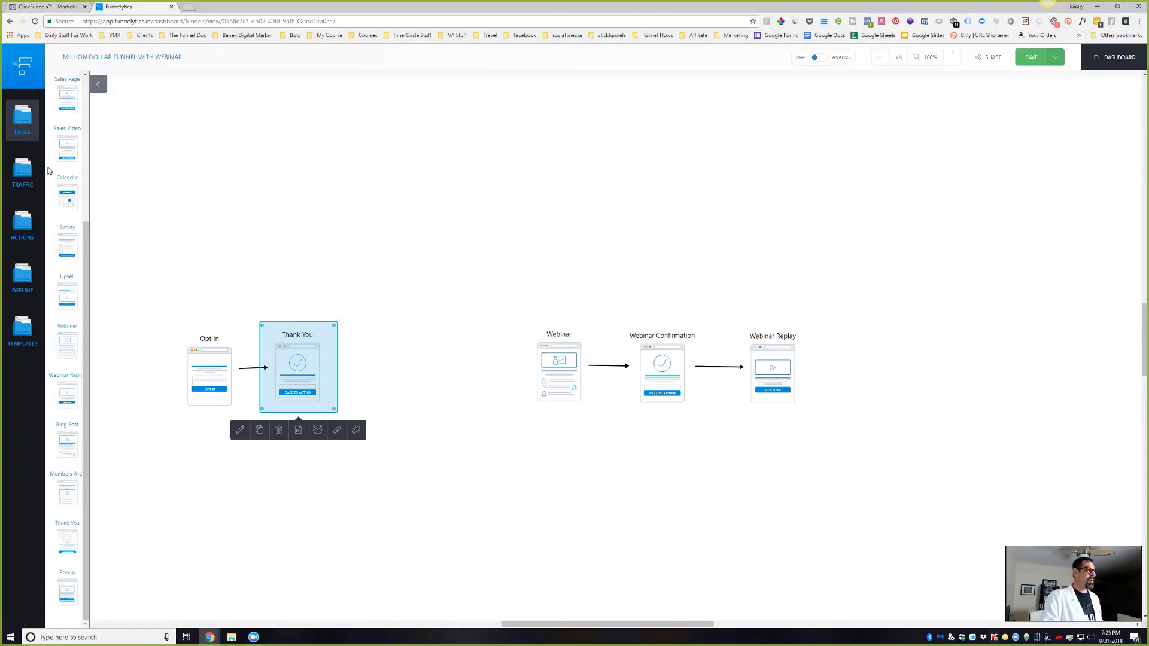
mouse_move(63, 98)
mouse_down()
mouse_move(381, 299)
mouse_move(397, 368)
mouse_up()
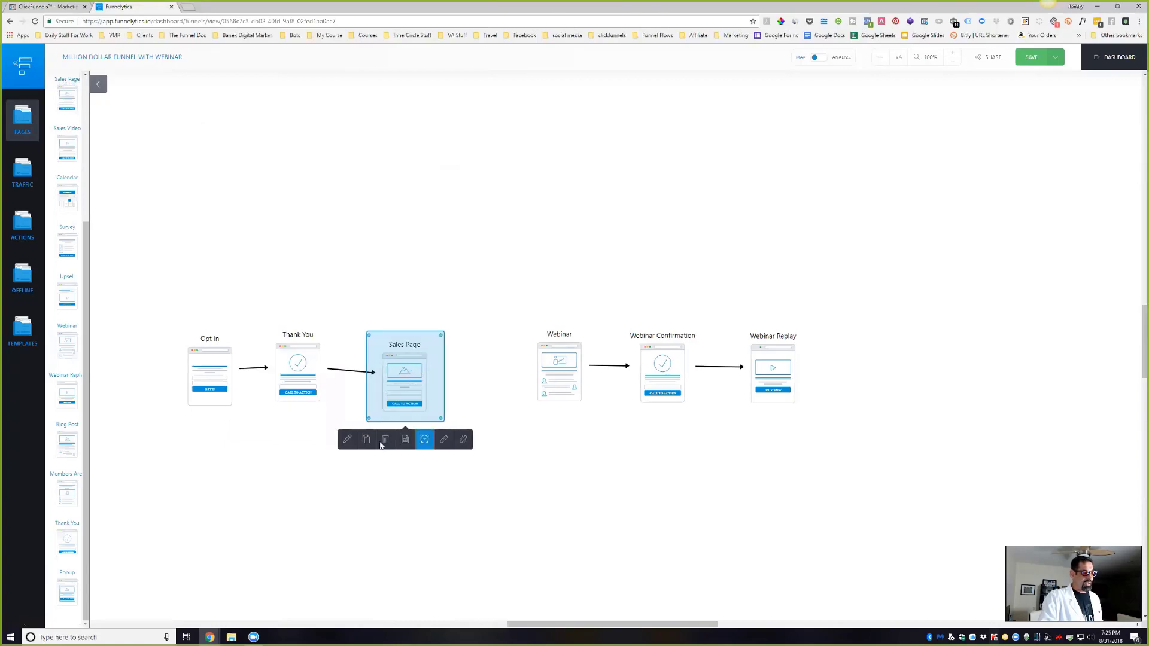
click(347, 440)
drag(1057, 117, 985, 120)
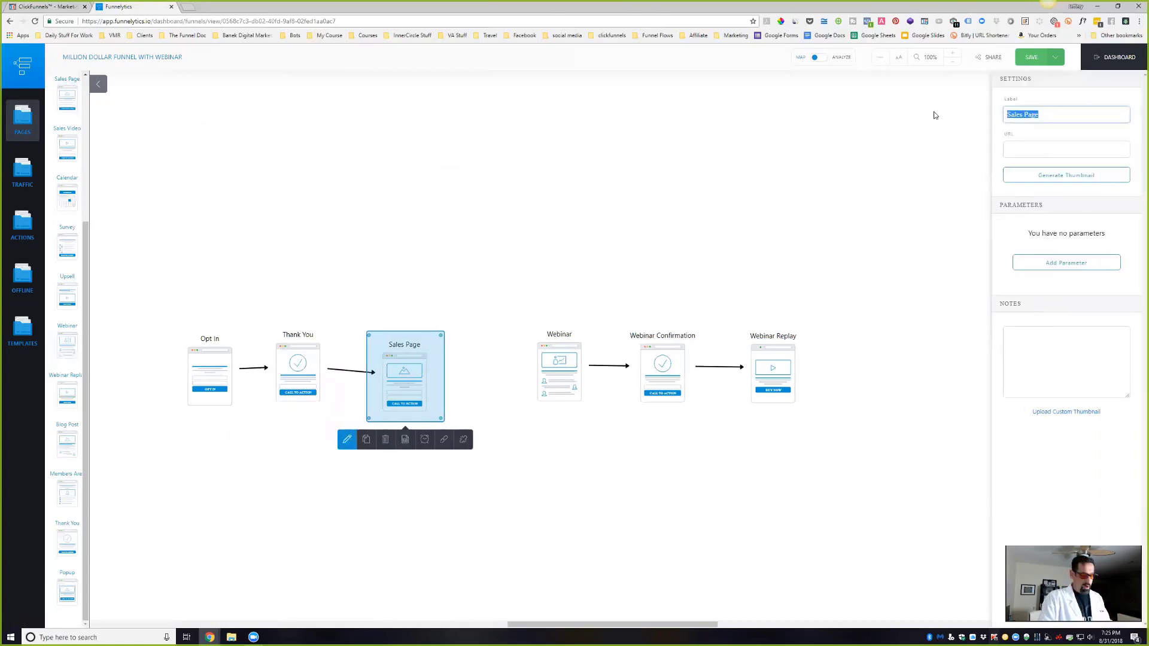
text(Trip Wire)
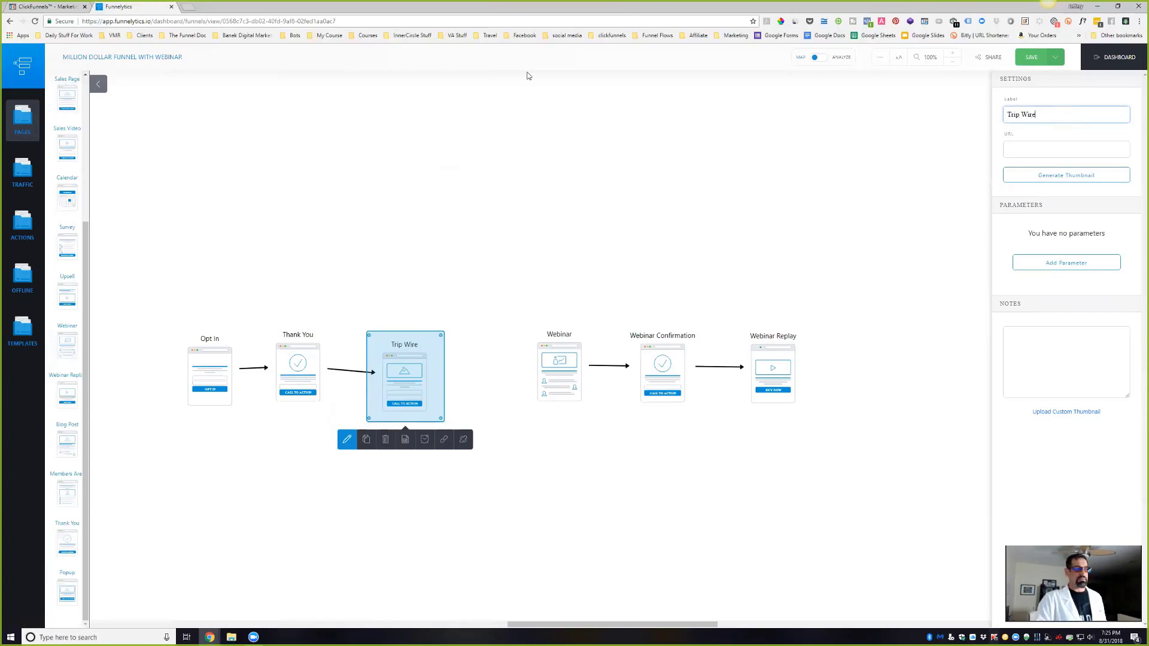
click(362, 295)
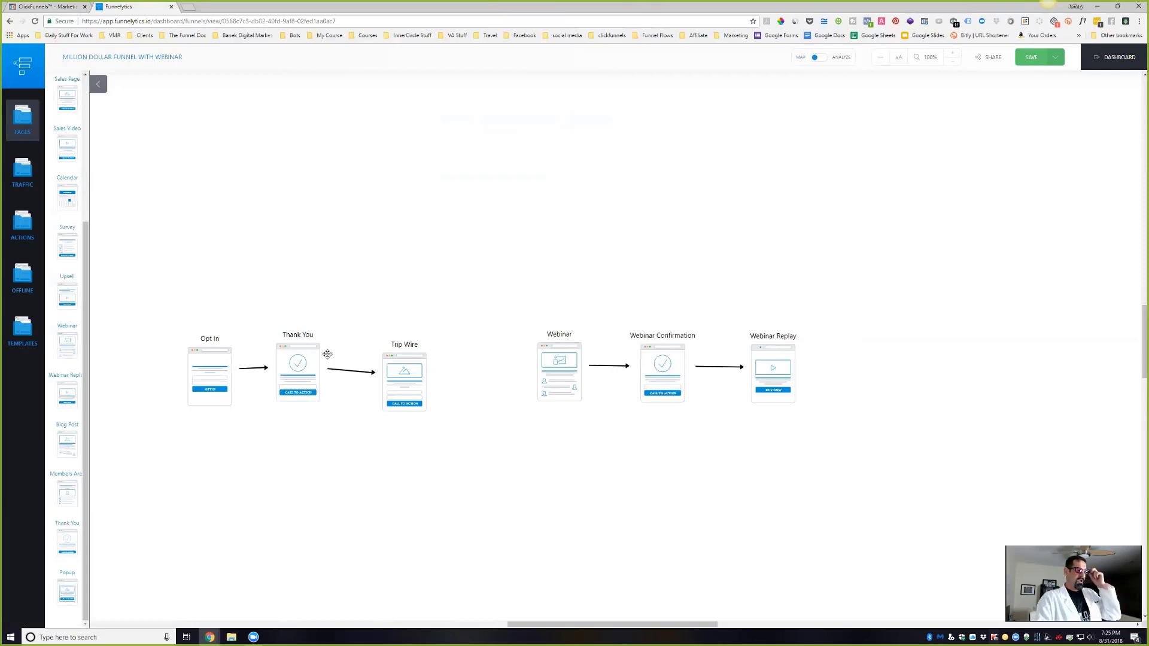
Link the Trip Wire page to the Webinar page and position it midway between Thank You and Webinar.
mouse_move(415, 380)
mouse_down()
mouse_move(382, 371)
mouse_move(395, 371)
mouse_up()
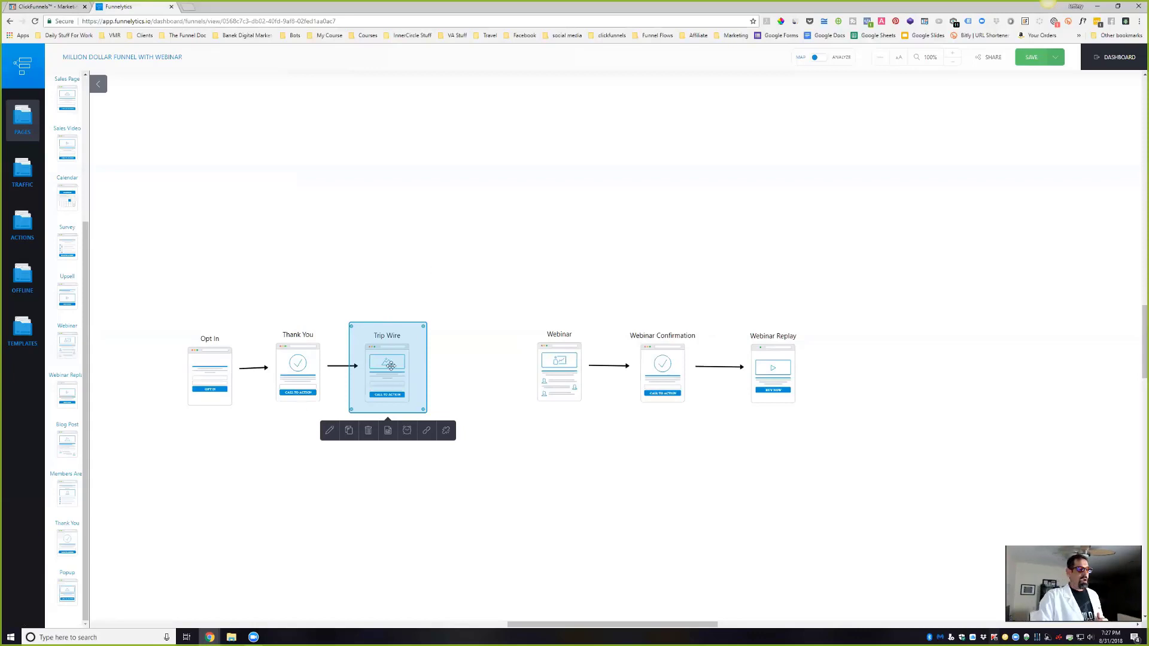
drag(391, 366, 394, 367)
click(430, 432)
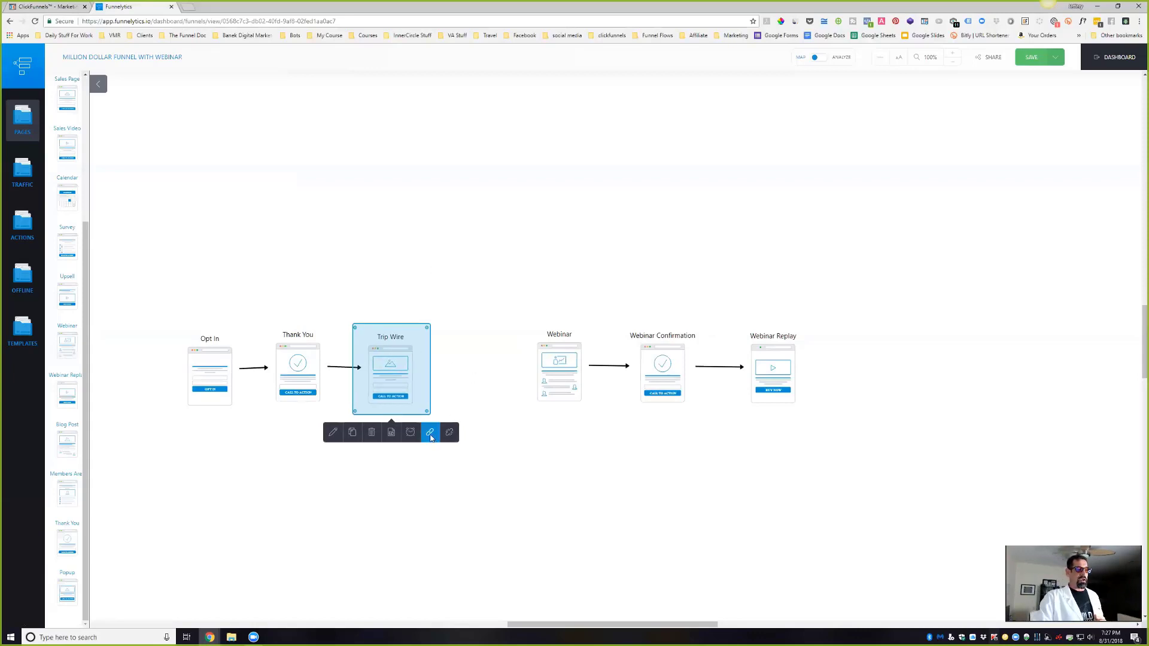
click(413, 348)
click(428, 431)
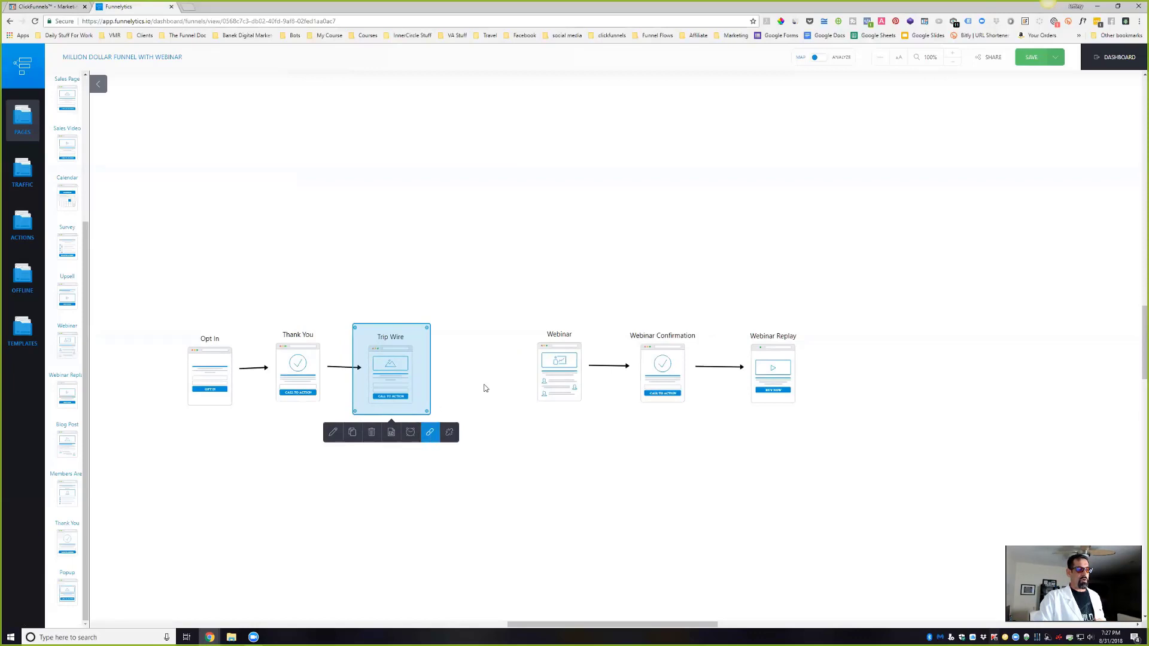
click(556, 367)
drag(386, 372, 441, 373)
click(557, 467)
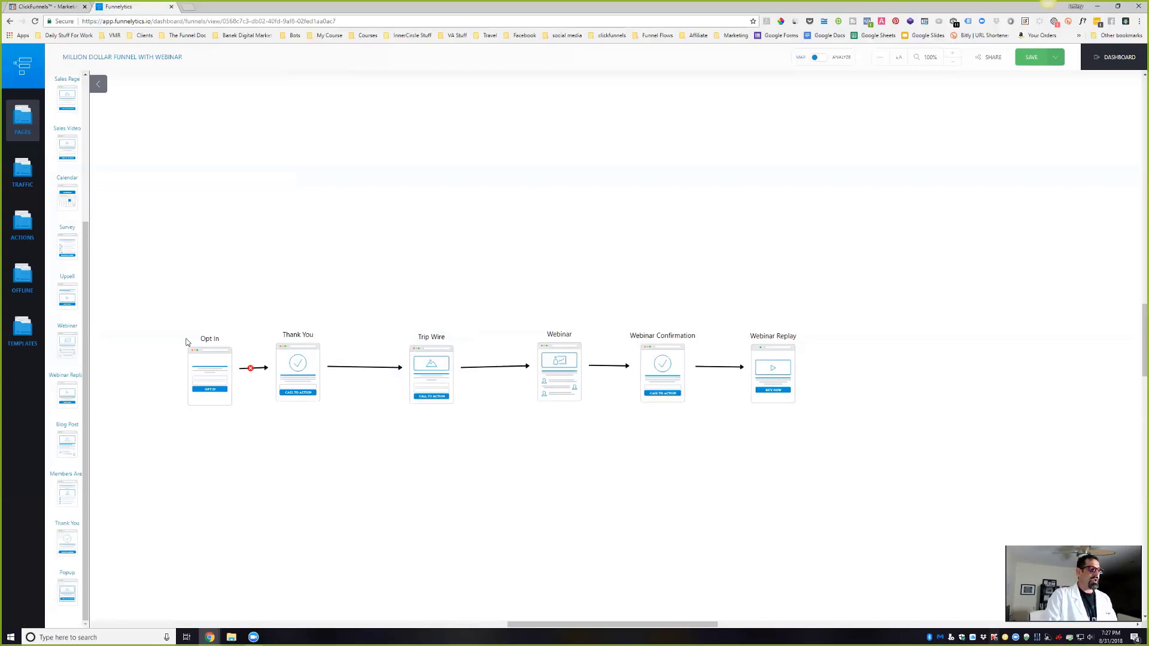
Duplicate the Opt In and Thank You pair twice, placing one copy above and one below the original.
drag(169, 299, 352, 432)
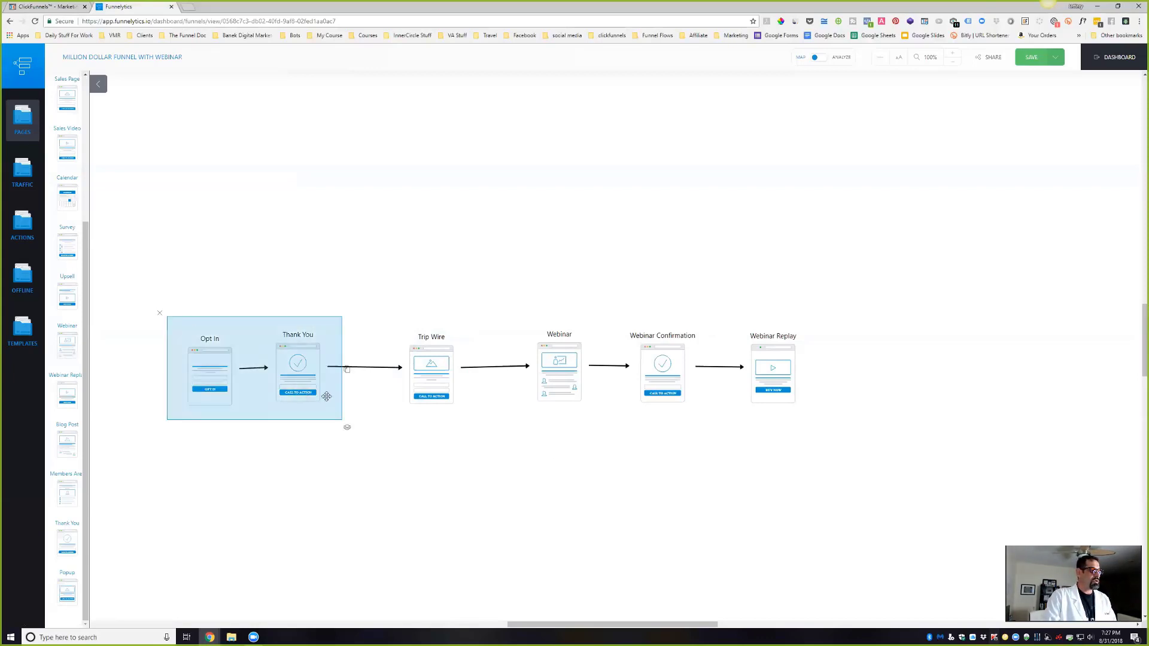
click(348, 368)
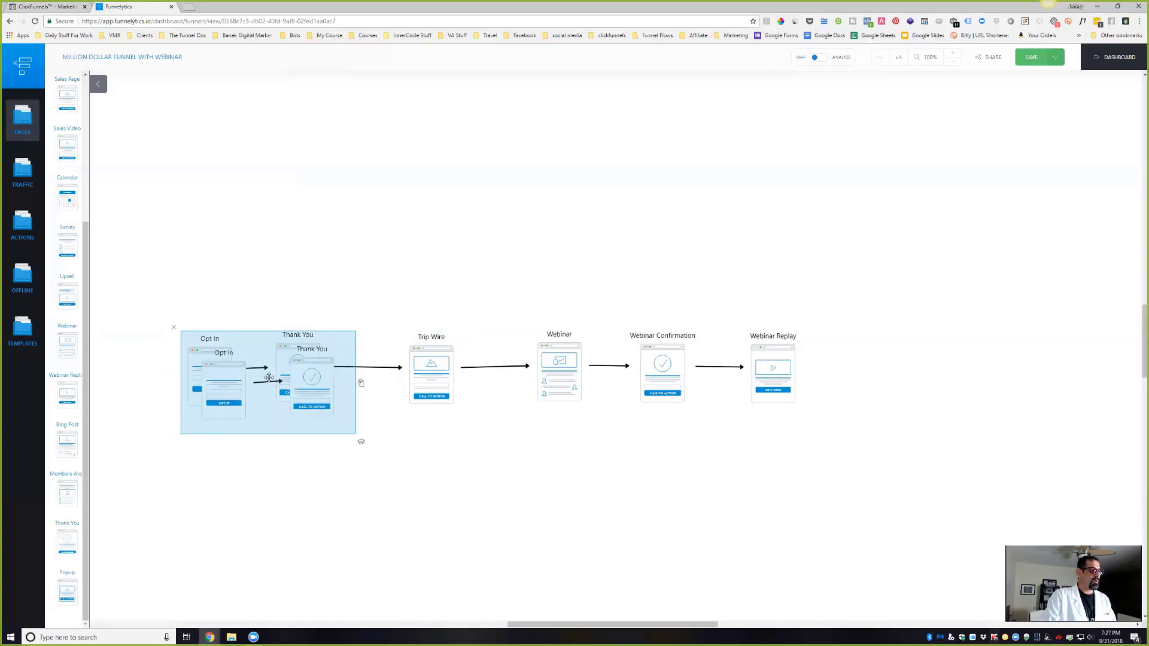
drag(267, 376, 260, 201)
click(348, 220)
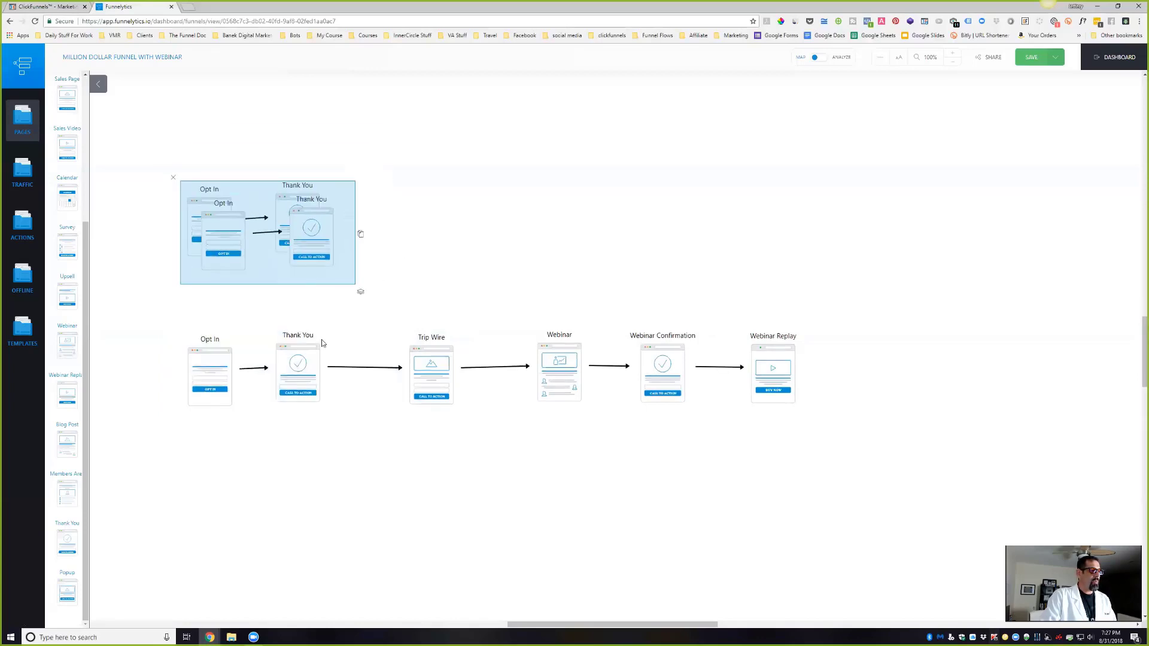
drag(304, 236, 267, 509)
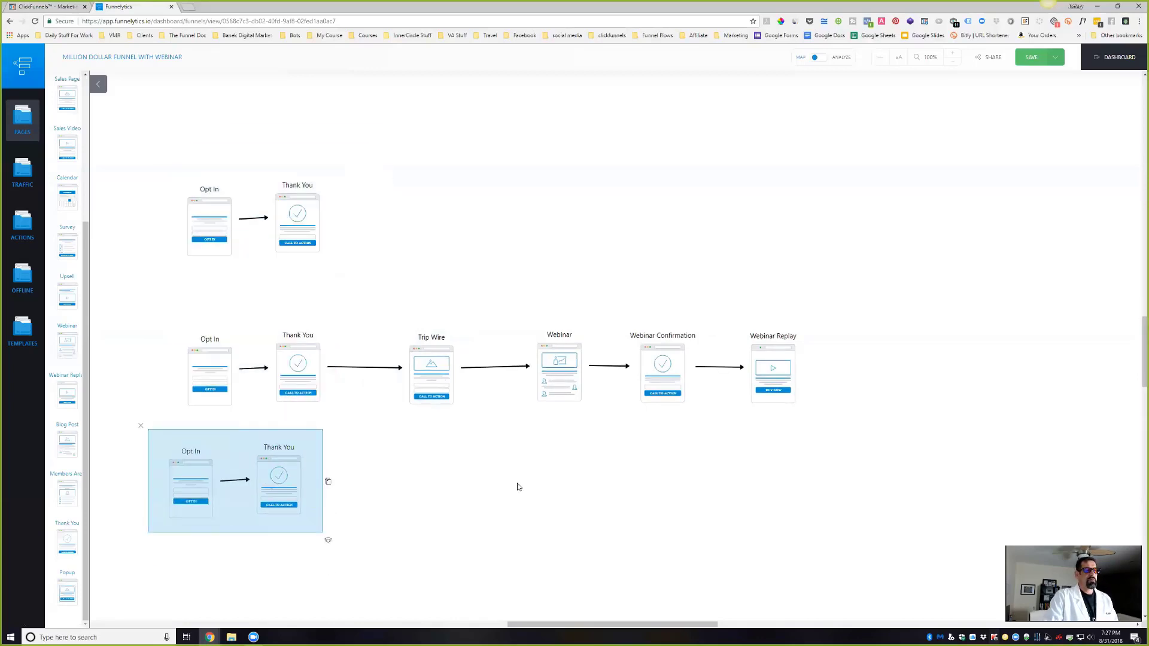
Link the Thank You pages of both duplicated pairs to the Trip Wire page.
mouse_move(440, 372)
mouse_down()
mouse_move(462, 361)
mouse_move(451, 371)
mouse_up()
click(311, 218)
click(337, 280)
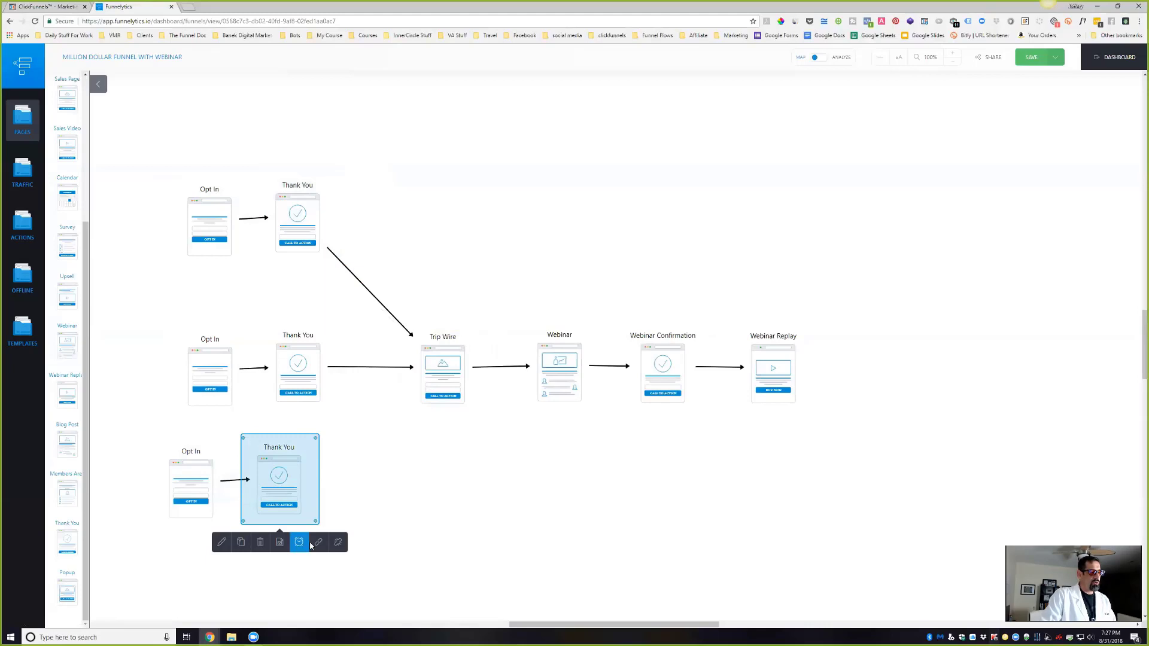
drag(318, 543, 472, 405)
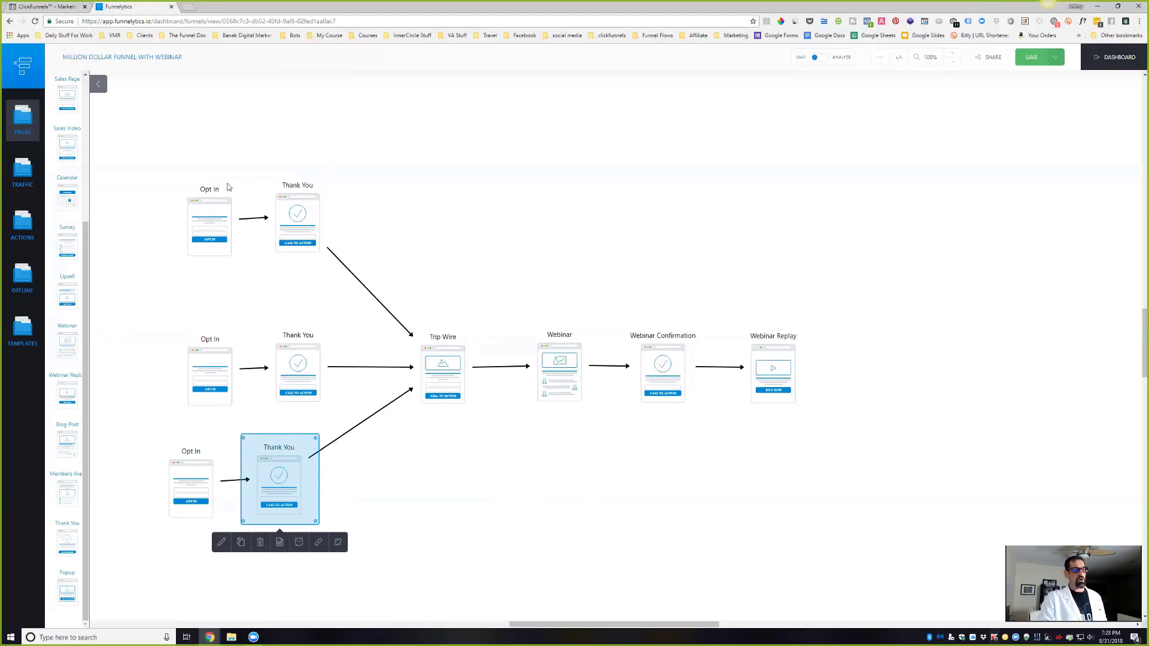
Switch to ClickFunnels and move the Opt In Thank You step directly below the Opt In step.
click(658, 518)
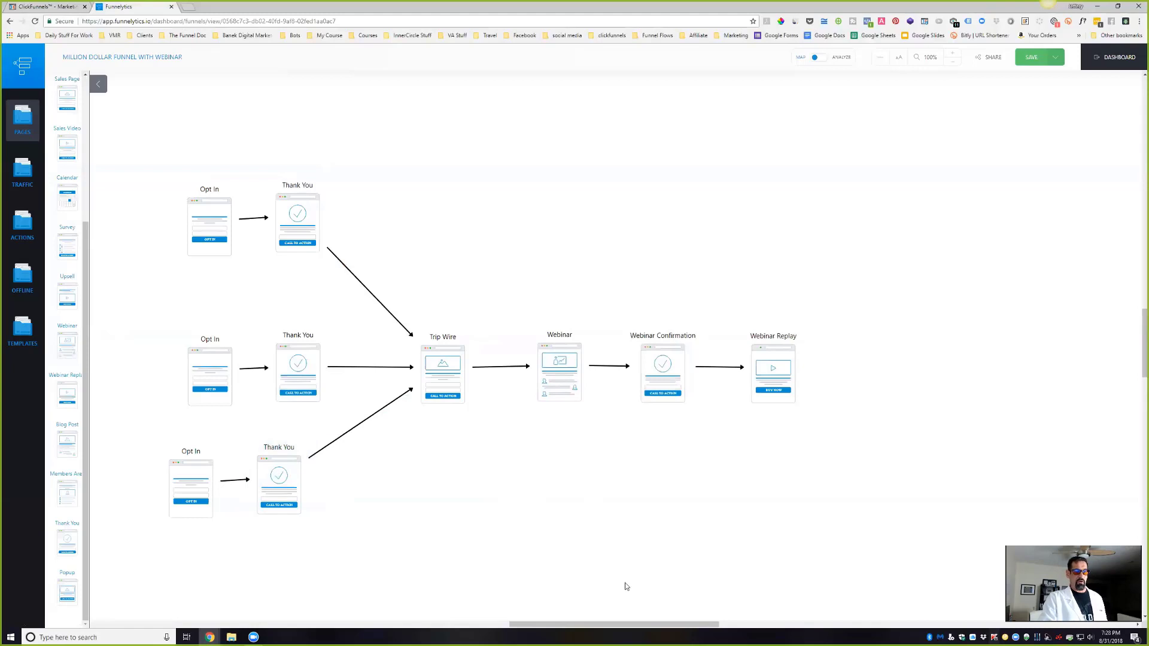
click(48, 5)
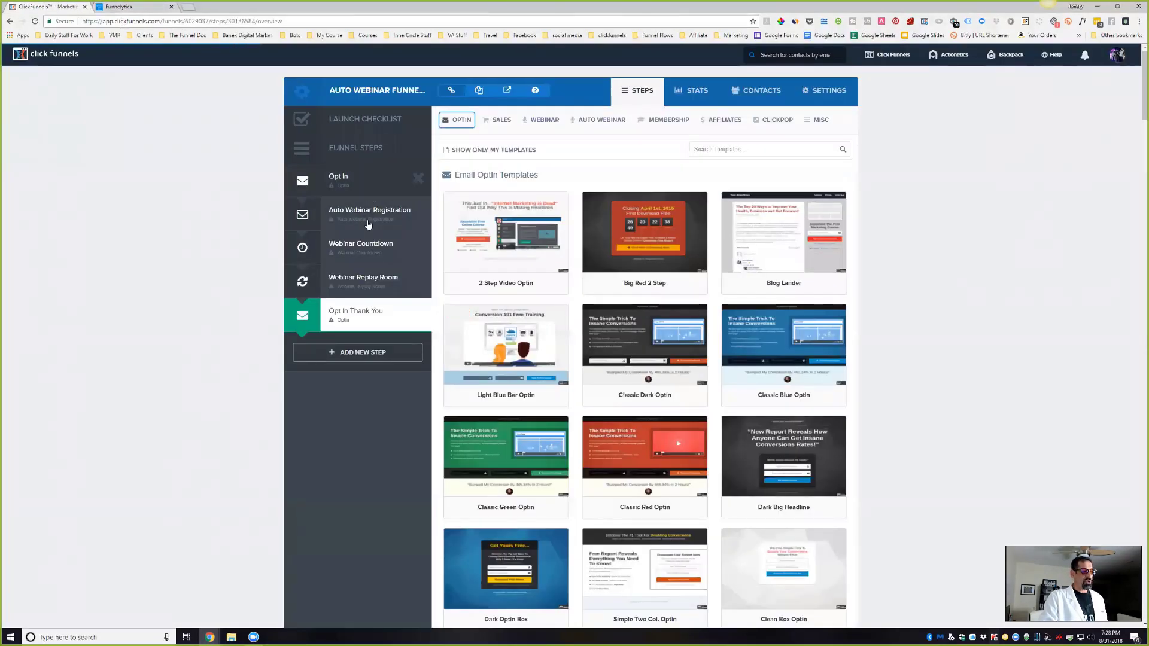
drag(359, 313, 360, 221)
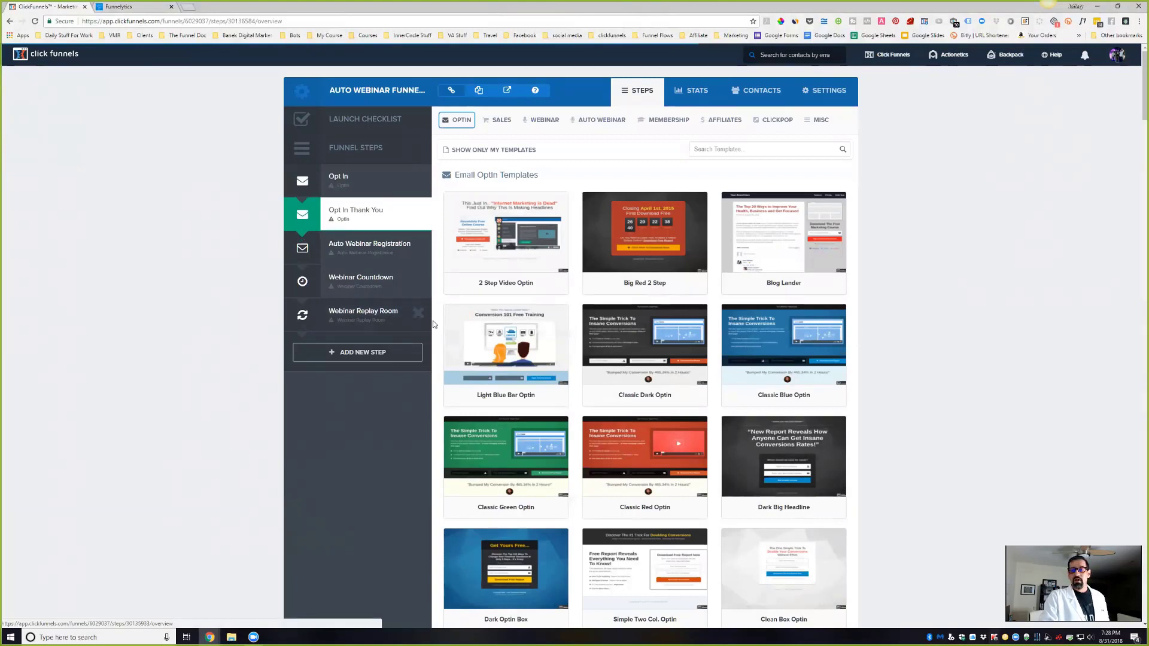
click(498, 118)
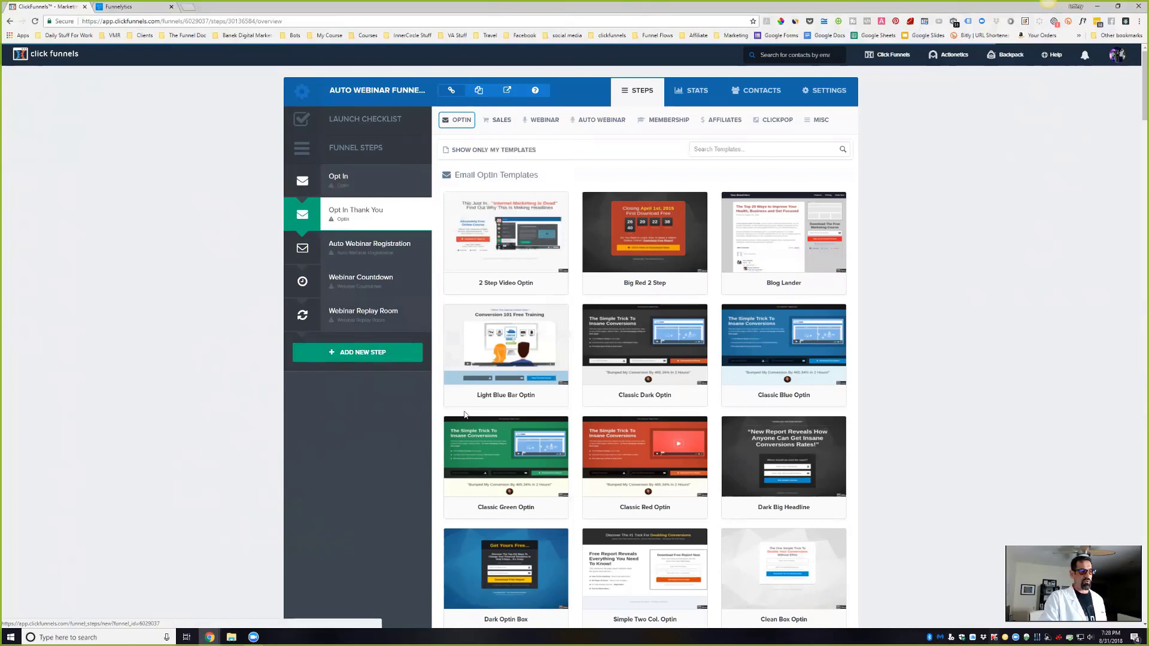
Add a funnel step named Tripwire and place it between Opt In Thank You and Auto Webinar Registration.
click(364, 352)
text(Tri)
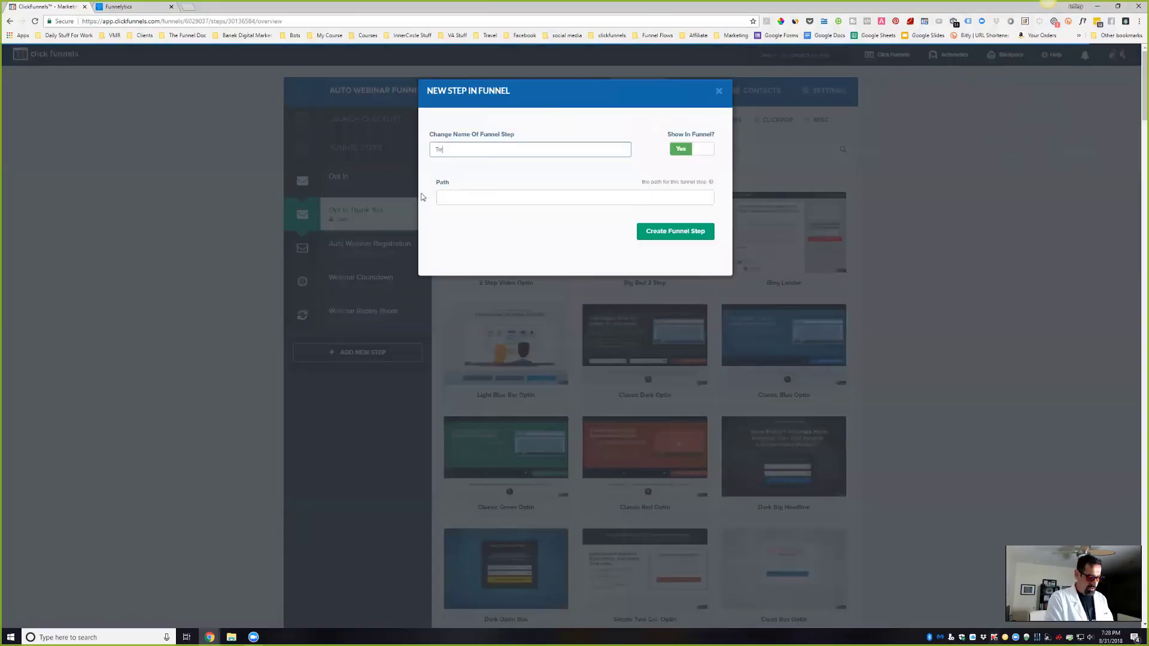
text(pwire)
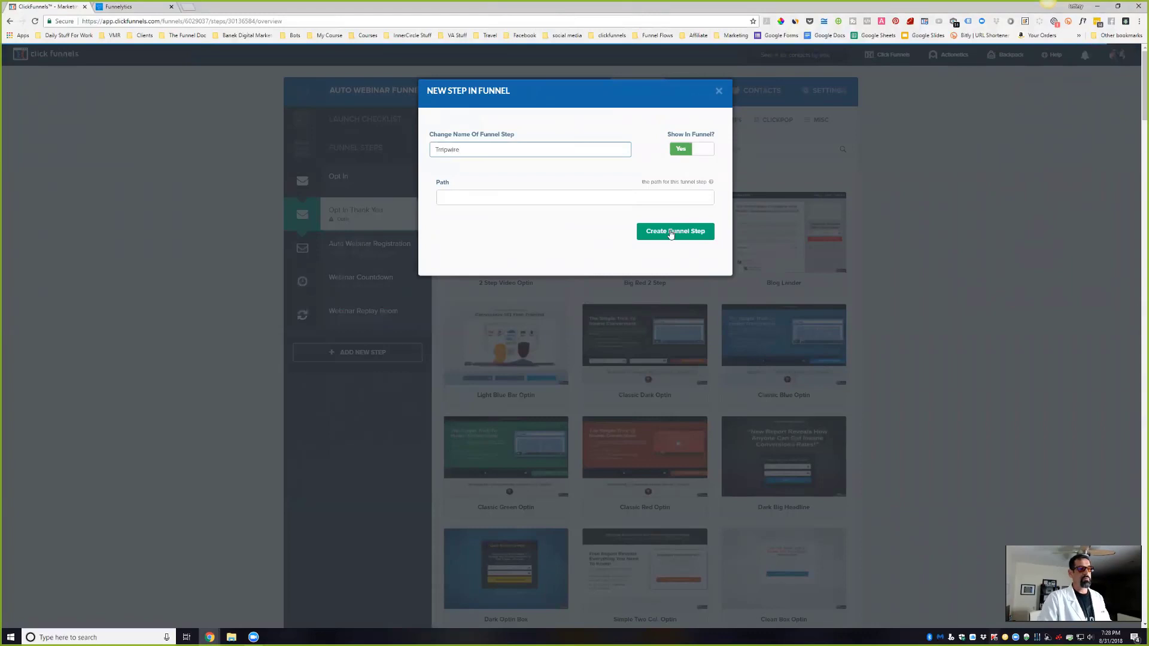
click(700, 235)
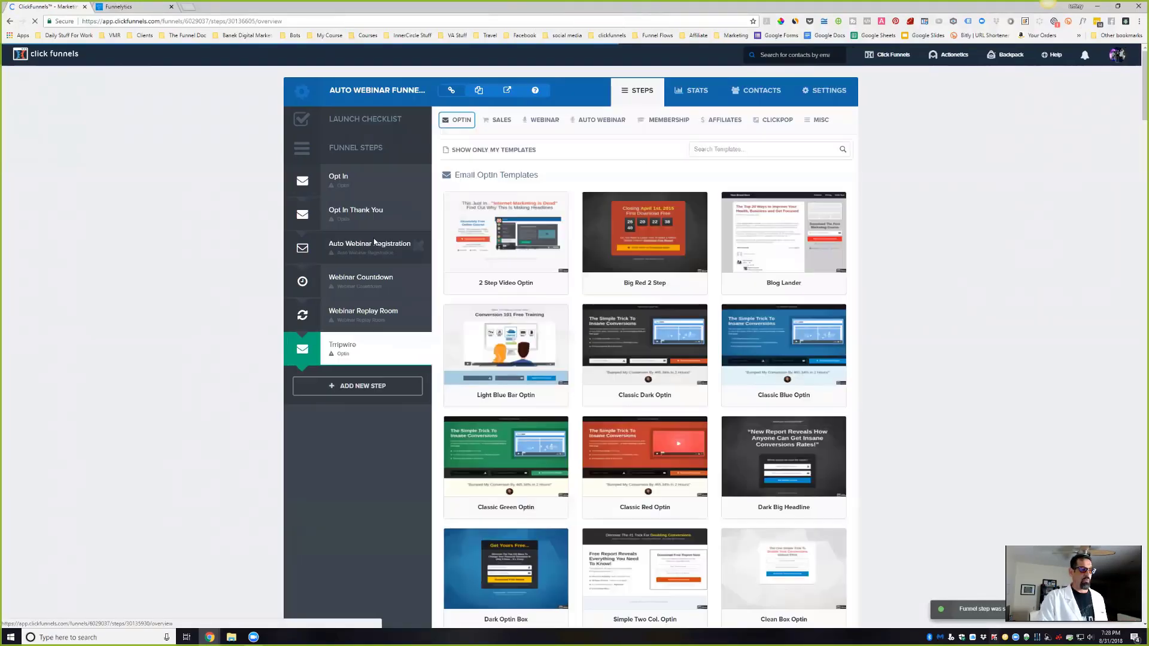
drag(371, 346, 373, 262)
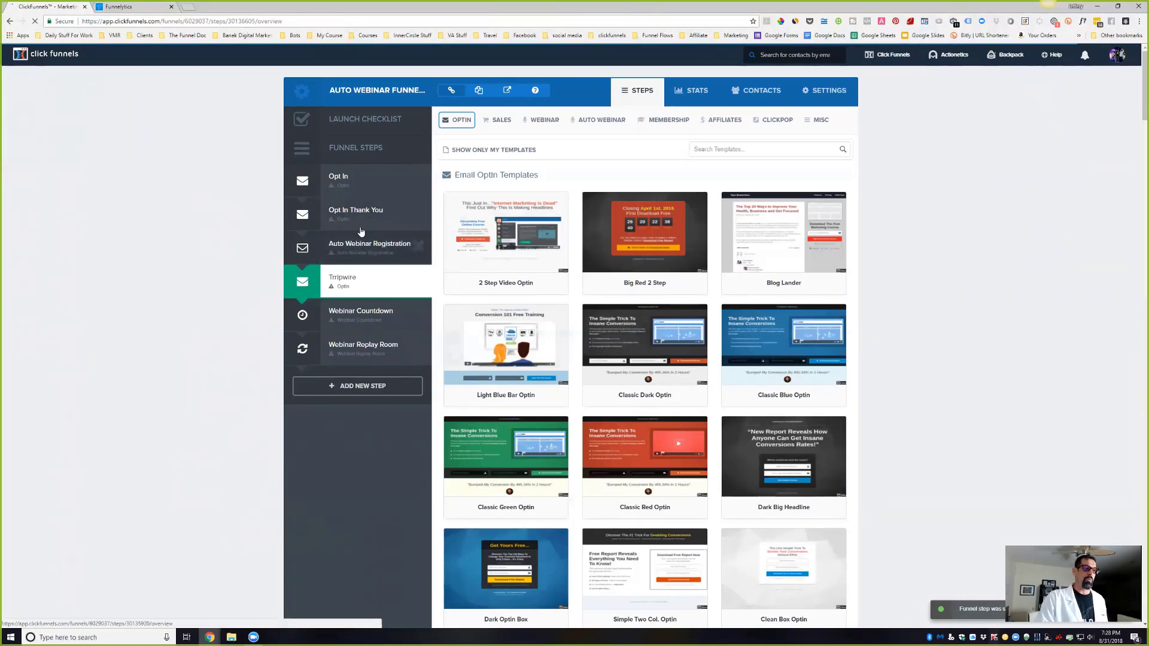
drag(355, 281, 354, 234)
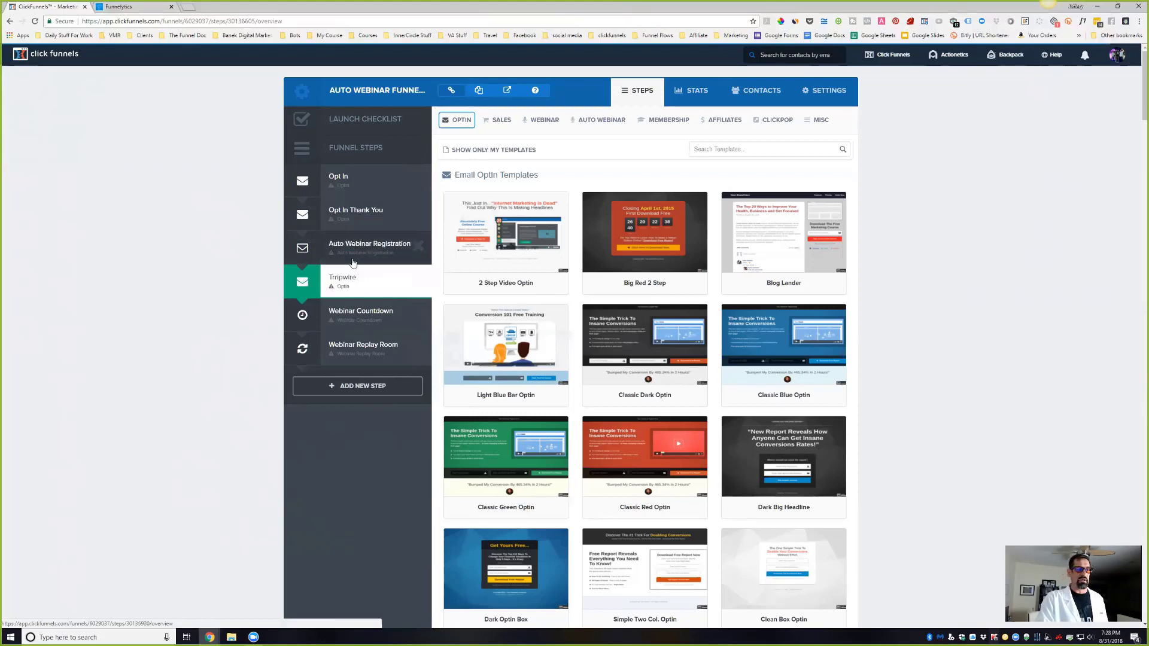
drag(344, 281, 416, 246)
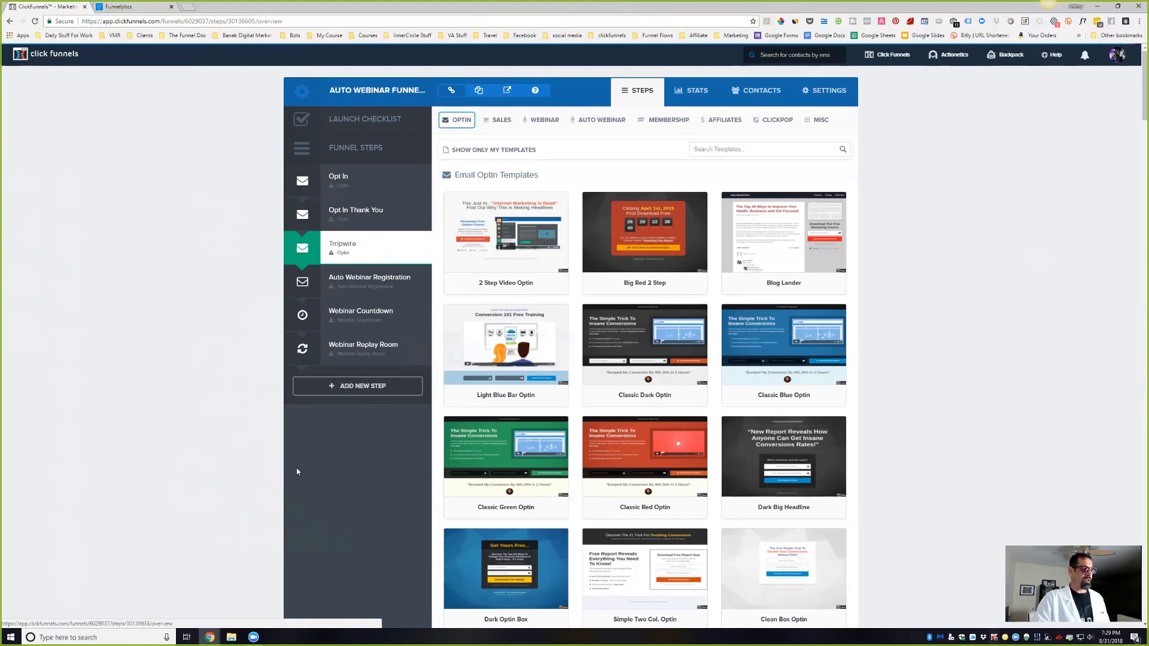
Add a funnel step named Tripwire Thank You and place it directly below the Tripwire step.
click(555, 149)
text(T)
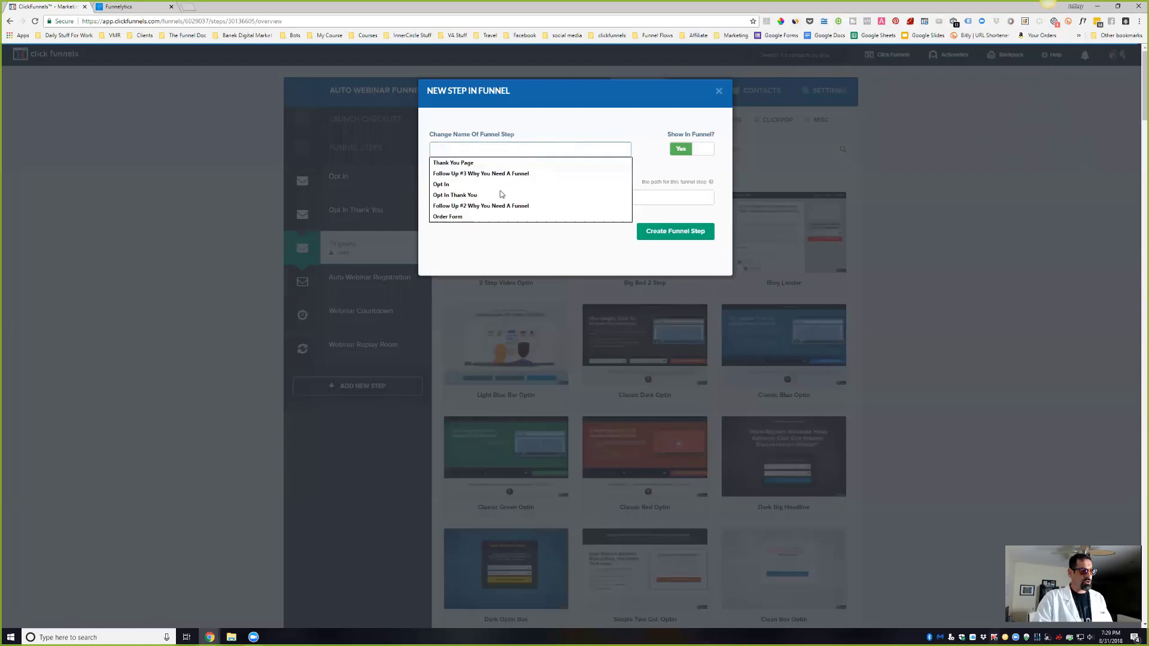
text(ripwi)
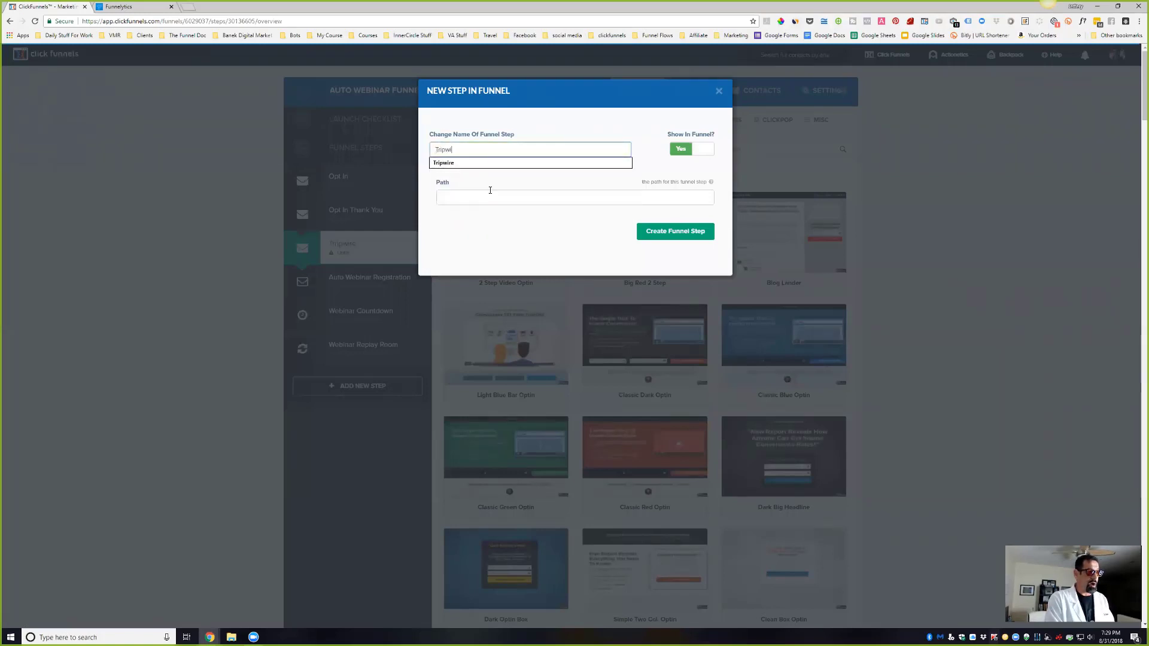
text(re Thank You)
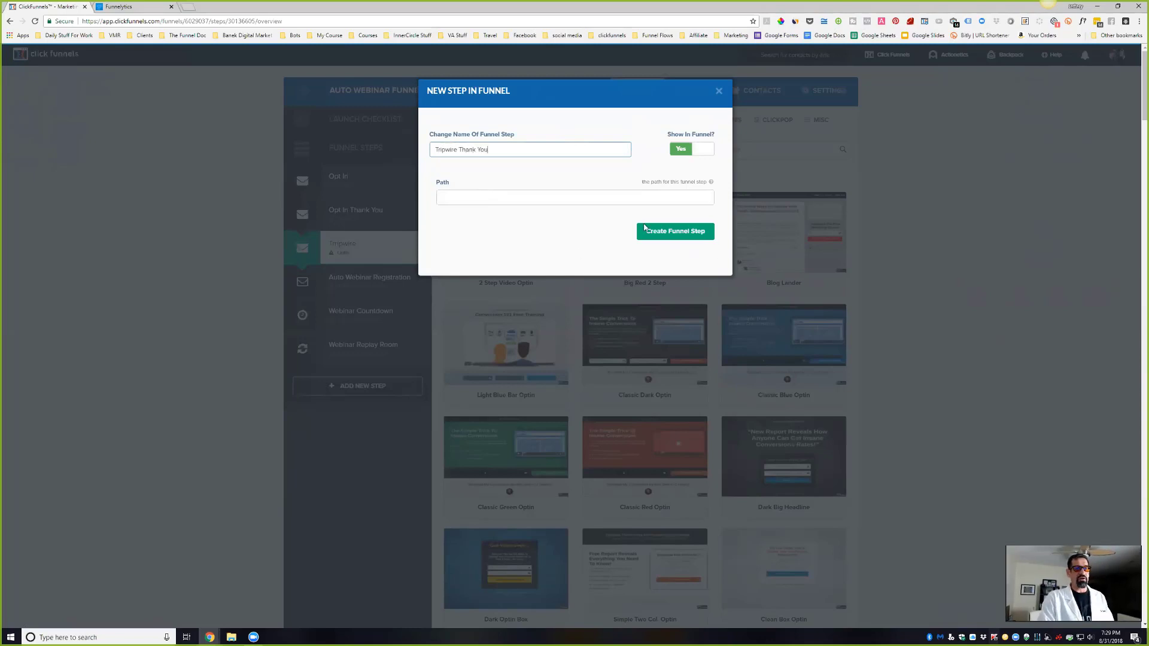
click(669, 234)
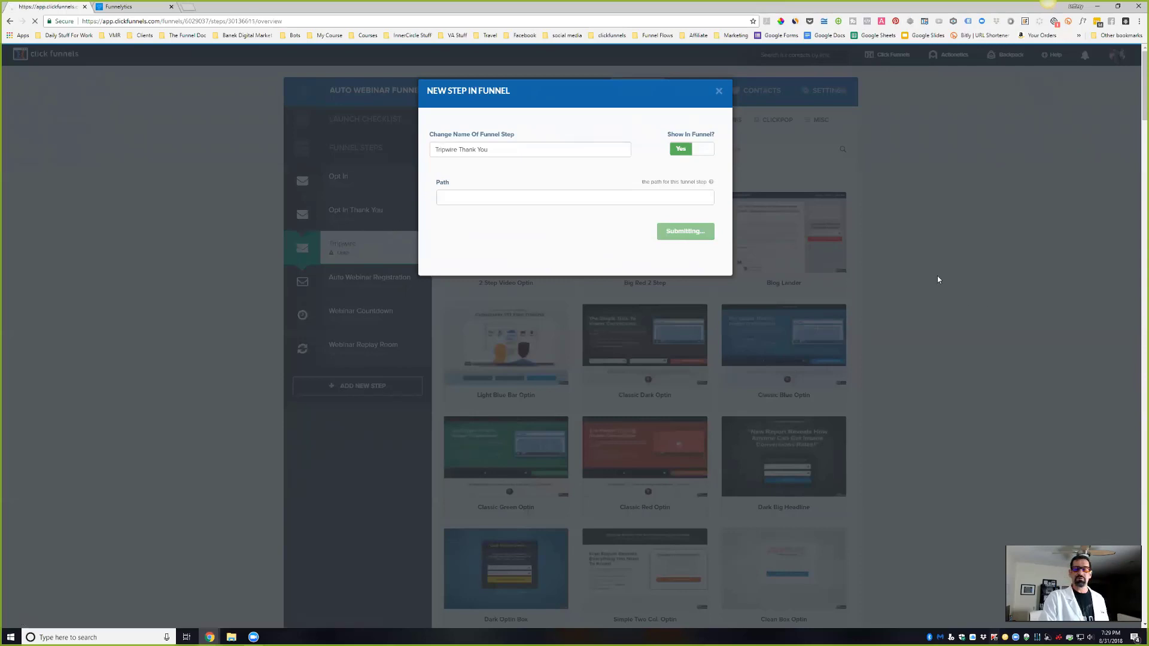
click(142, 6)
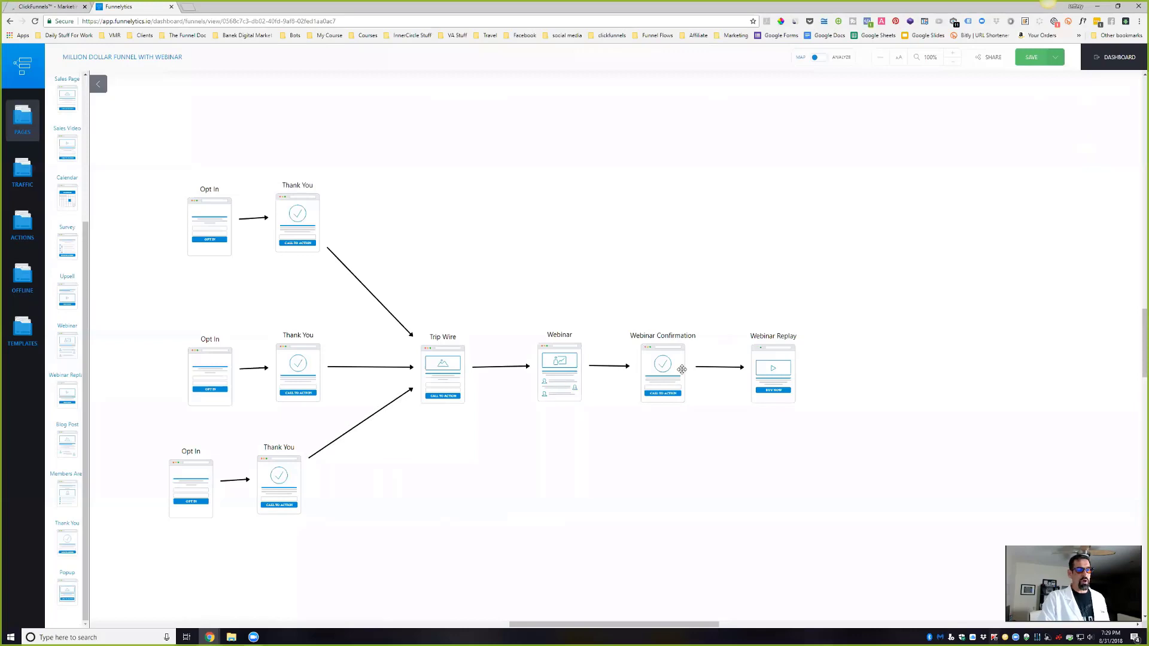
click(49, 6)
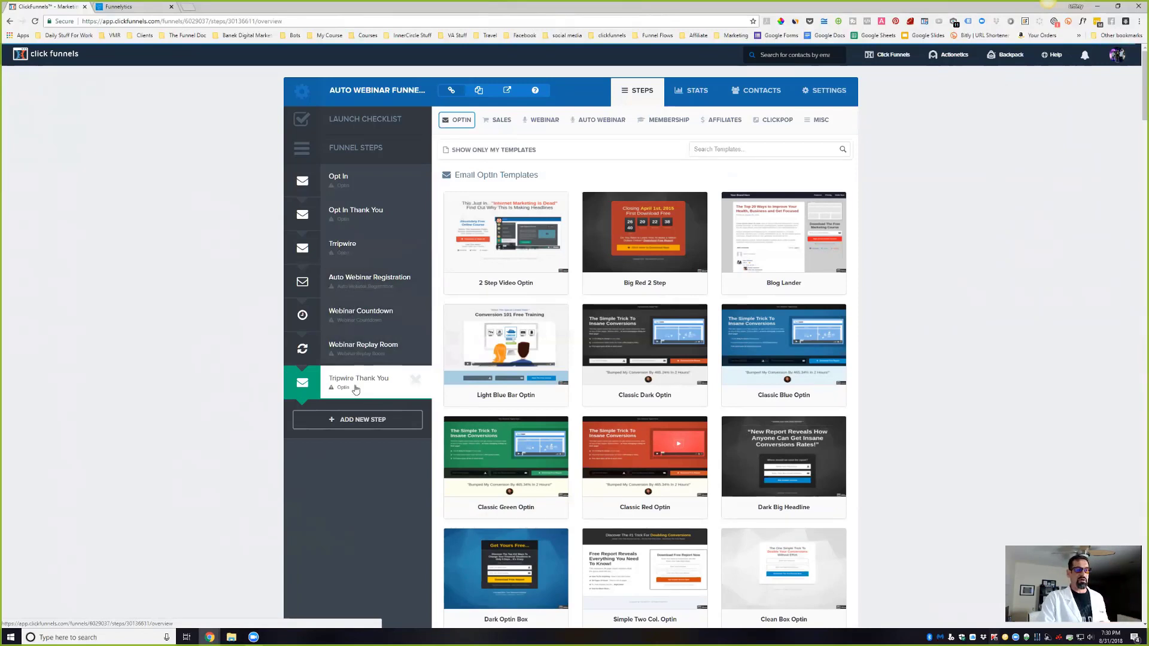
drag(356, 390, 352, 286)
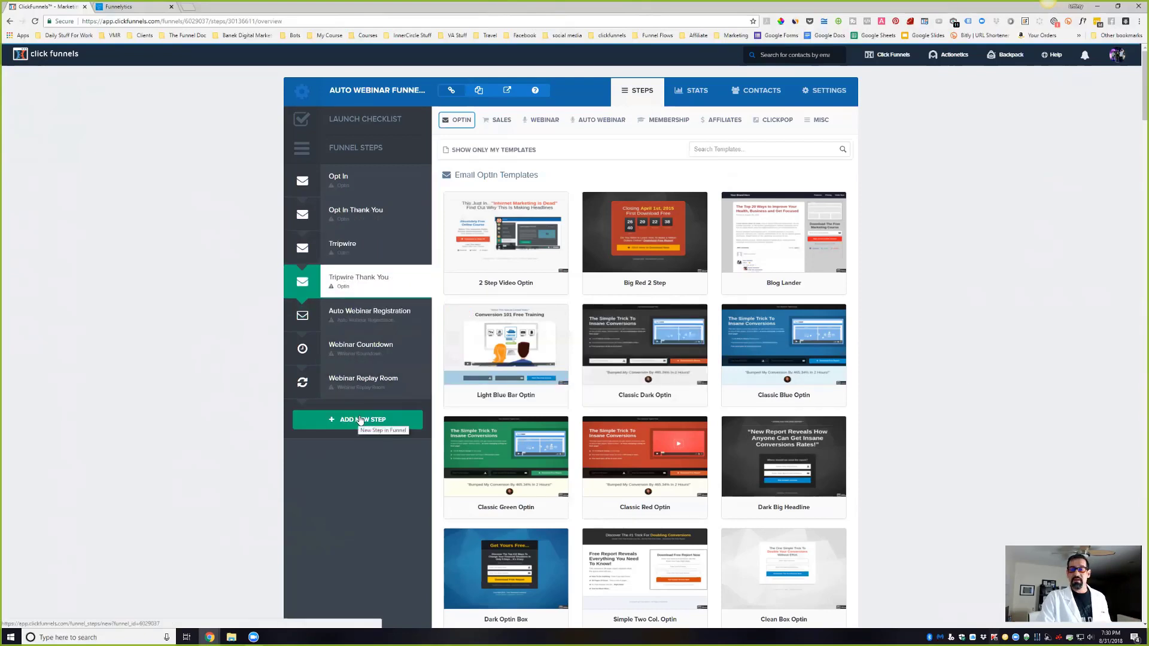
Add a funnel step named Sales at the end of the funnel.
click(362, 421)
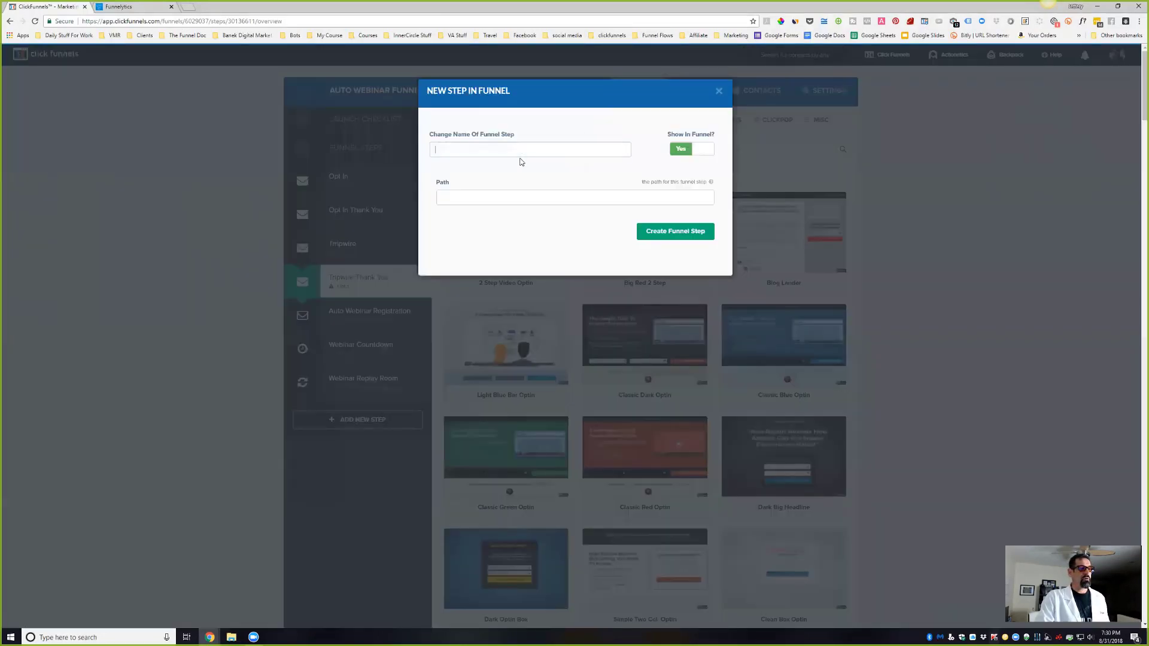
click(474, 154)
text(Sales)
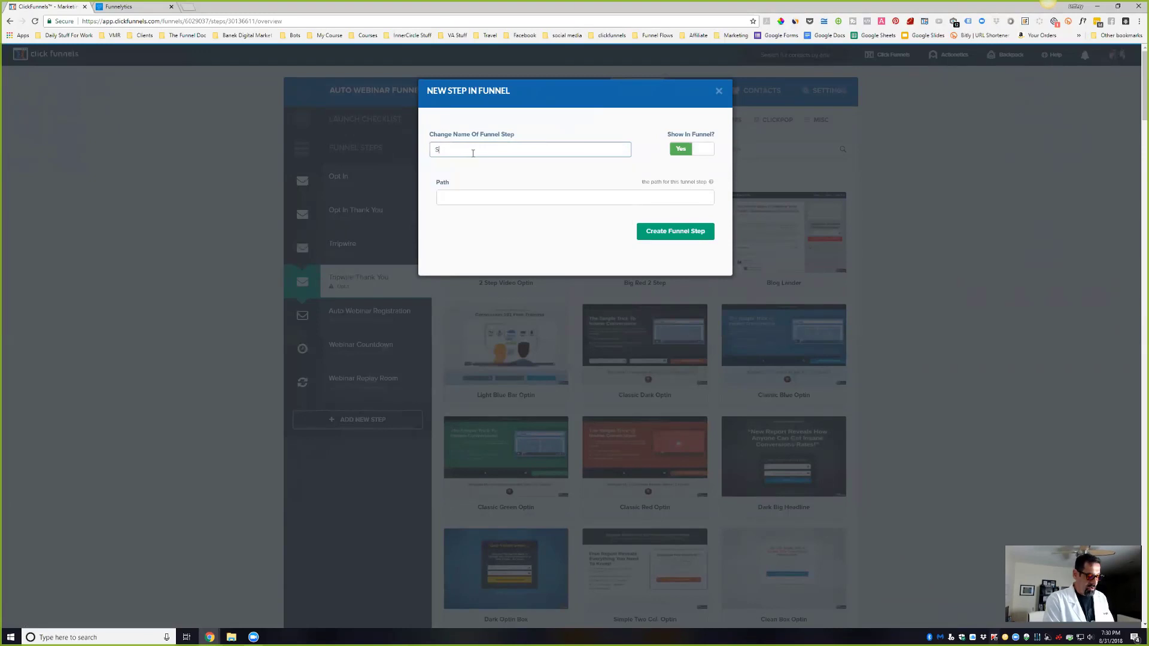
click(678, 232)
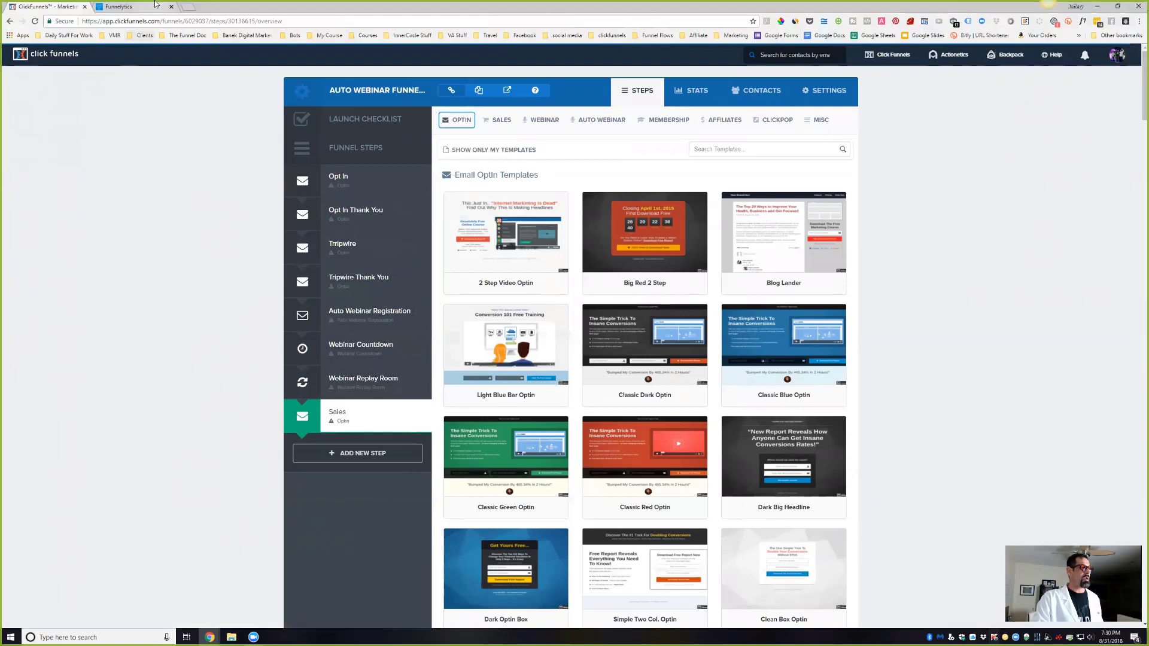
Switch to Funnelytics, add a Sales Page after Webinar Replay, and link Webinar Replay to it.
click(144, 7)
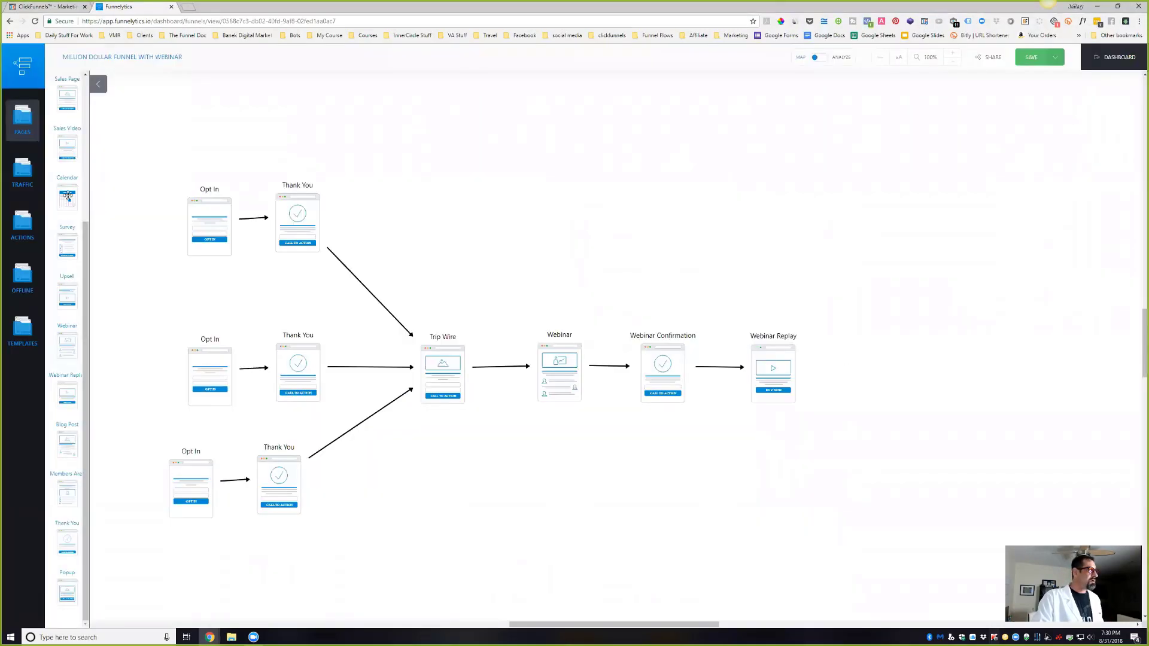
scroll(67, 173, up, 1)
drag(64, 143, 862, 371)
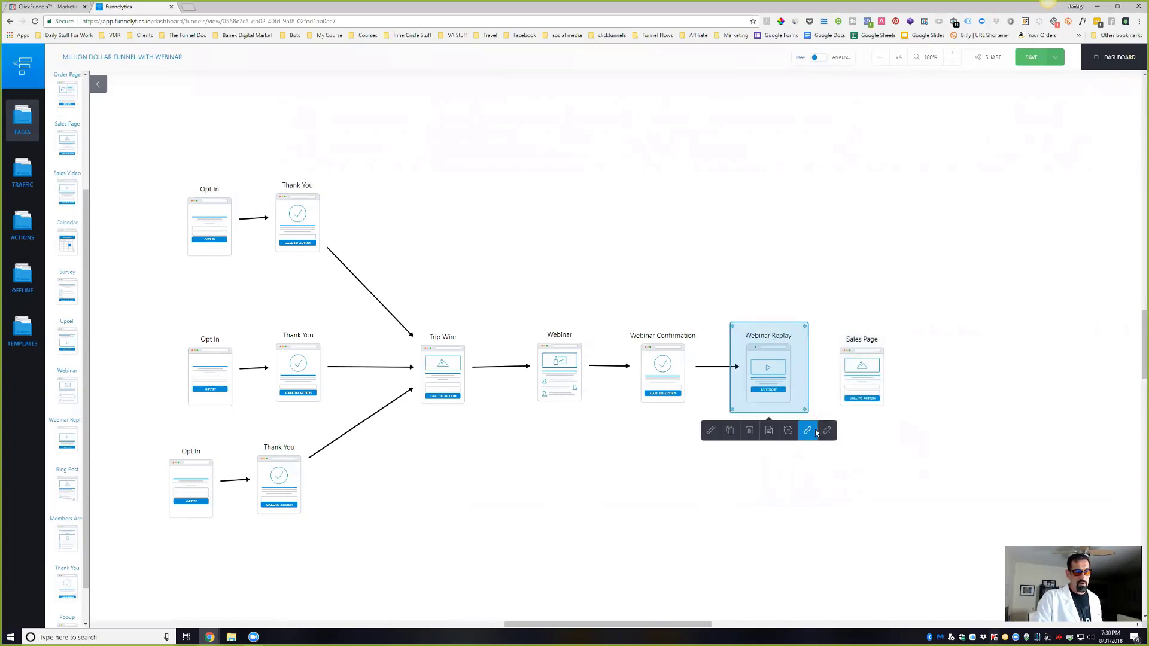
drag(807, 431, 882, 365)
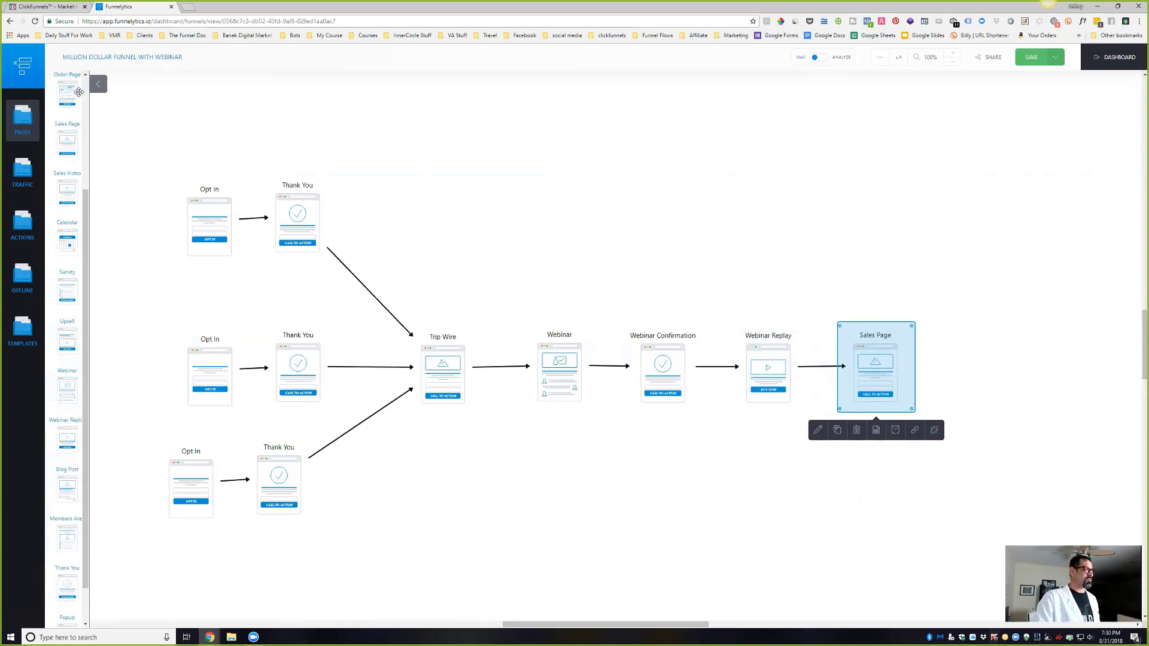
Add an Order Page after the Sales Page and link the Sales Page to it.
scroll(85, 242, up, 3)
scroll(94, 238, up, 1)
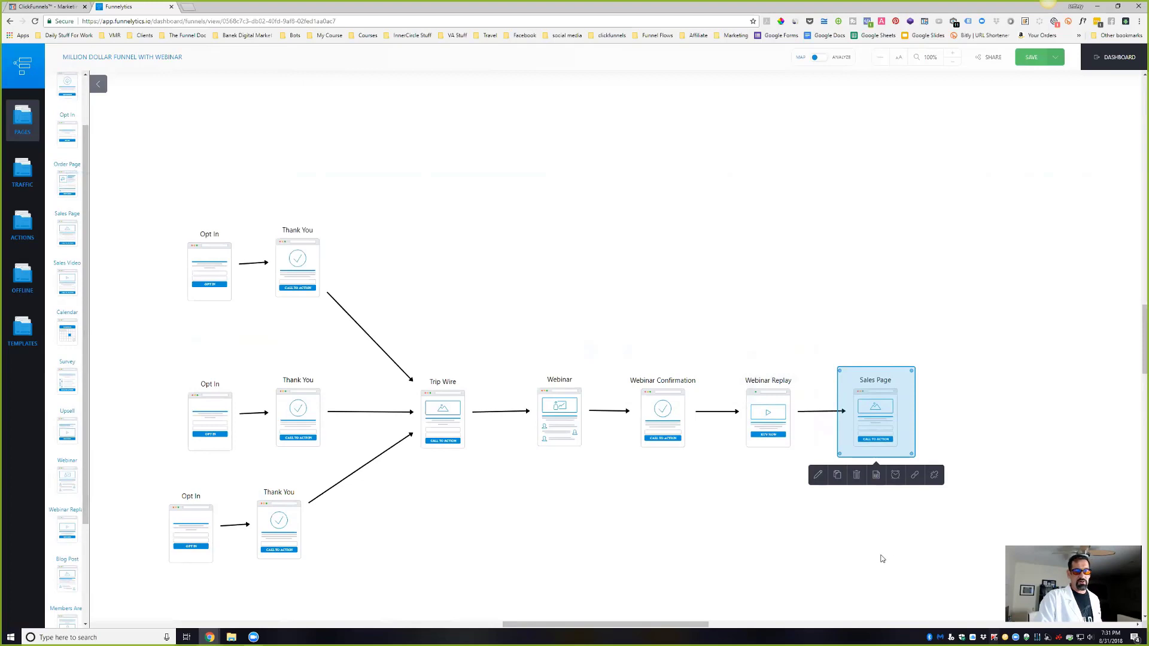
drag(67, 183, 998, 411)
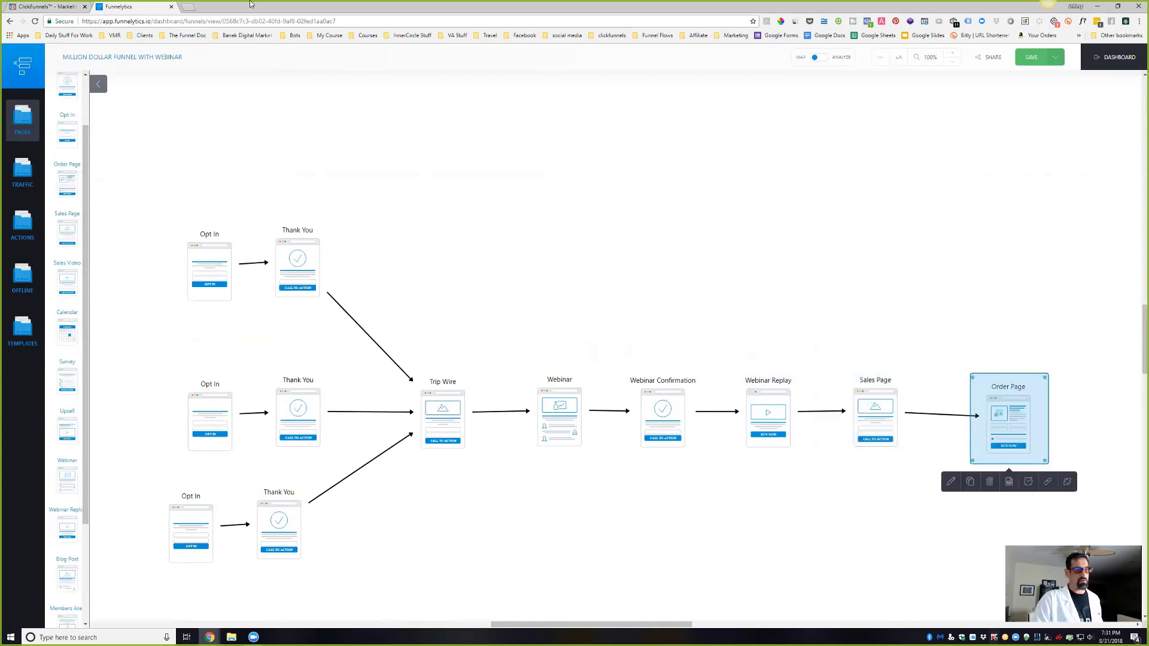
click(68, 5)
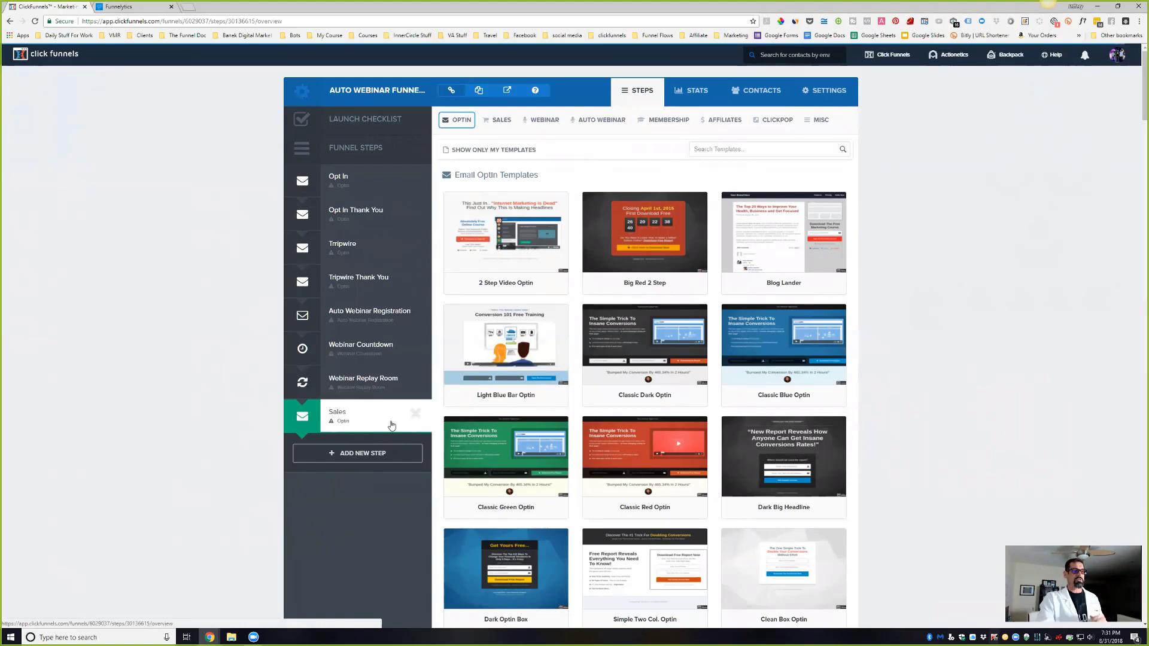
click(118, 6)
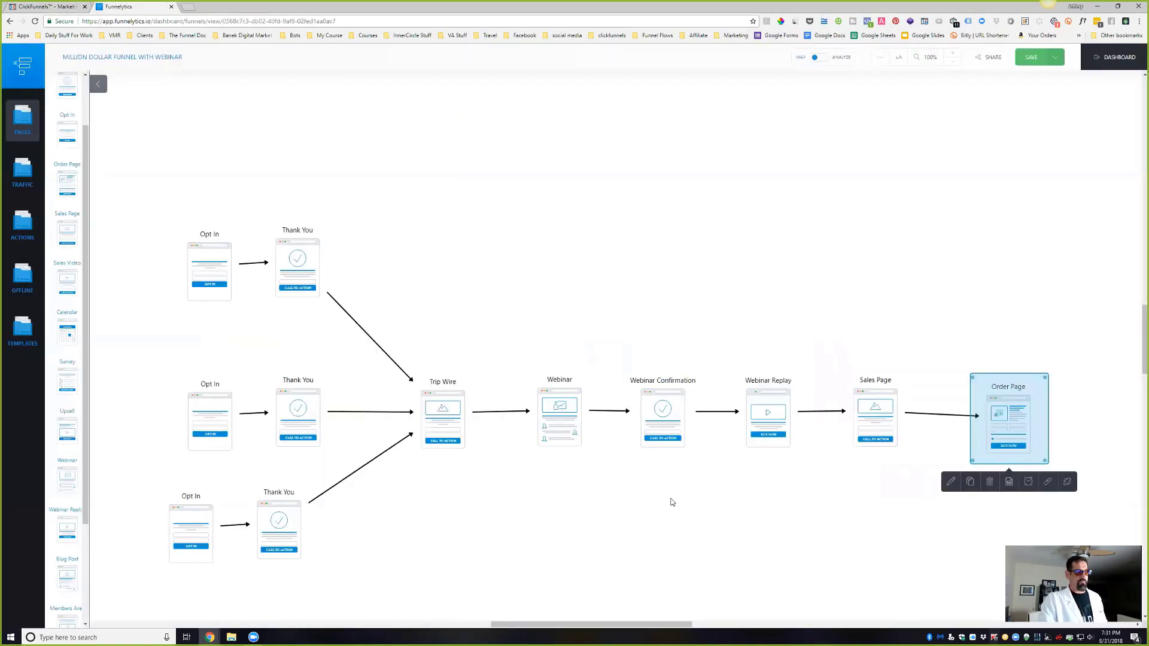
scroll(671, 502, down, 1)
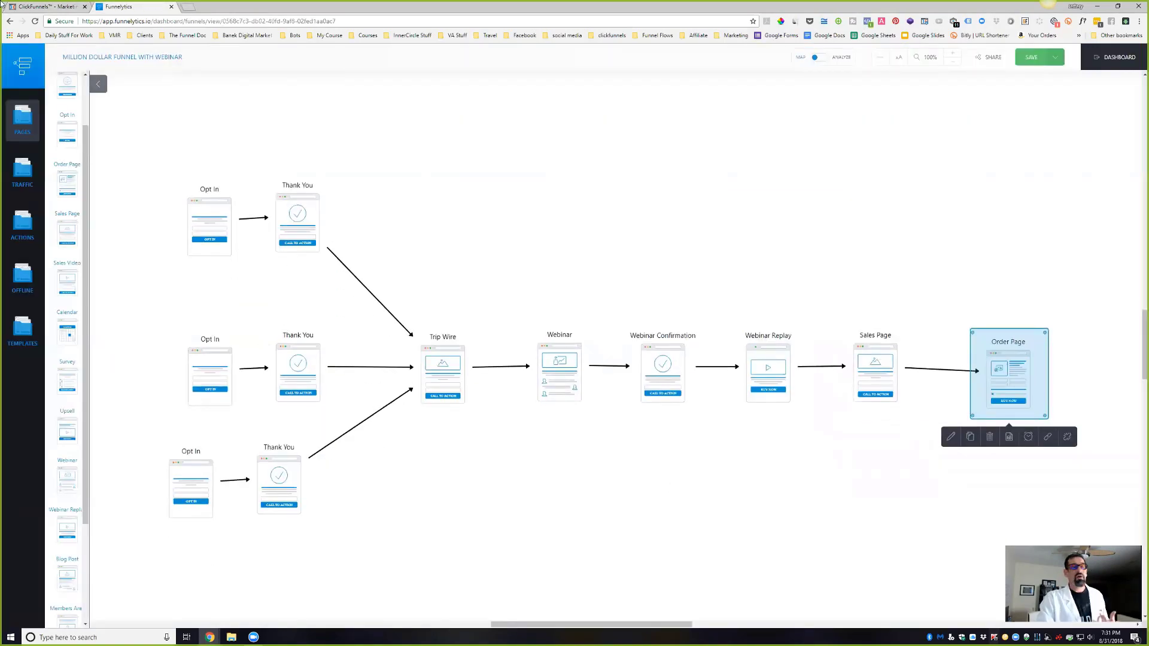
click(53, 5)
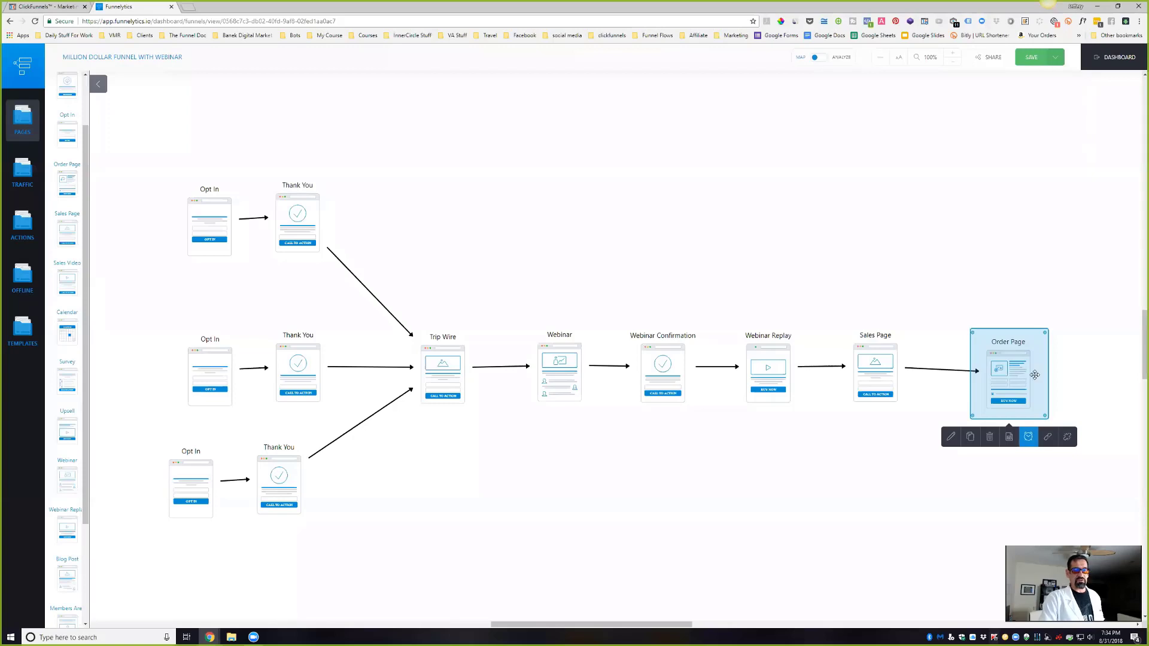
Switch to ClickFunnels and add a funnel step named Order Page after the Sales step.
click(23, 6)
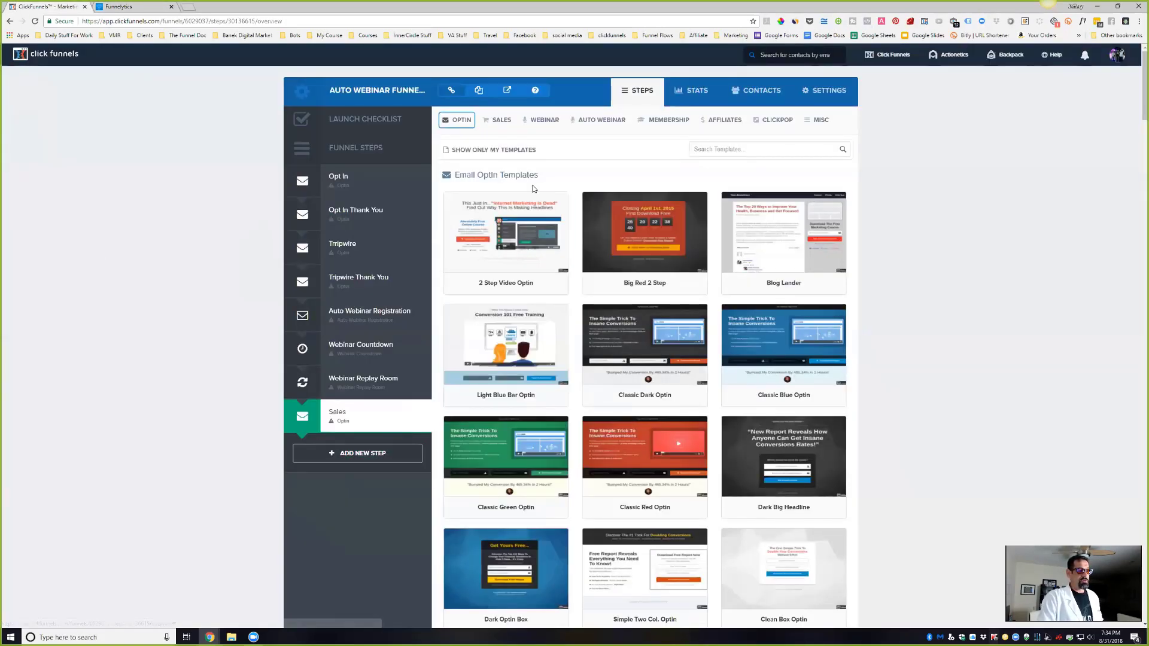
click(364, 454)
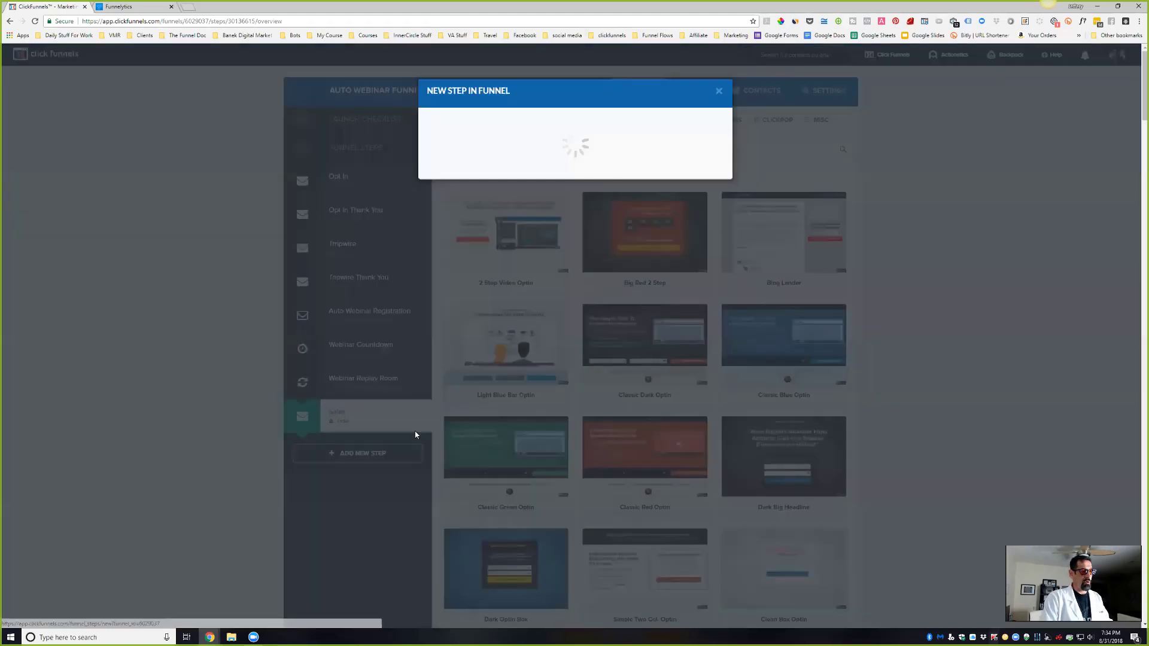
click(552, 151)
text(O)
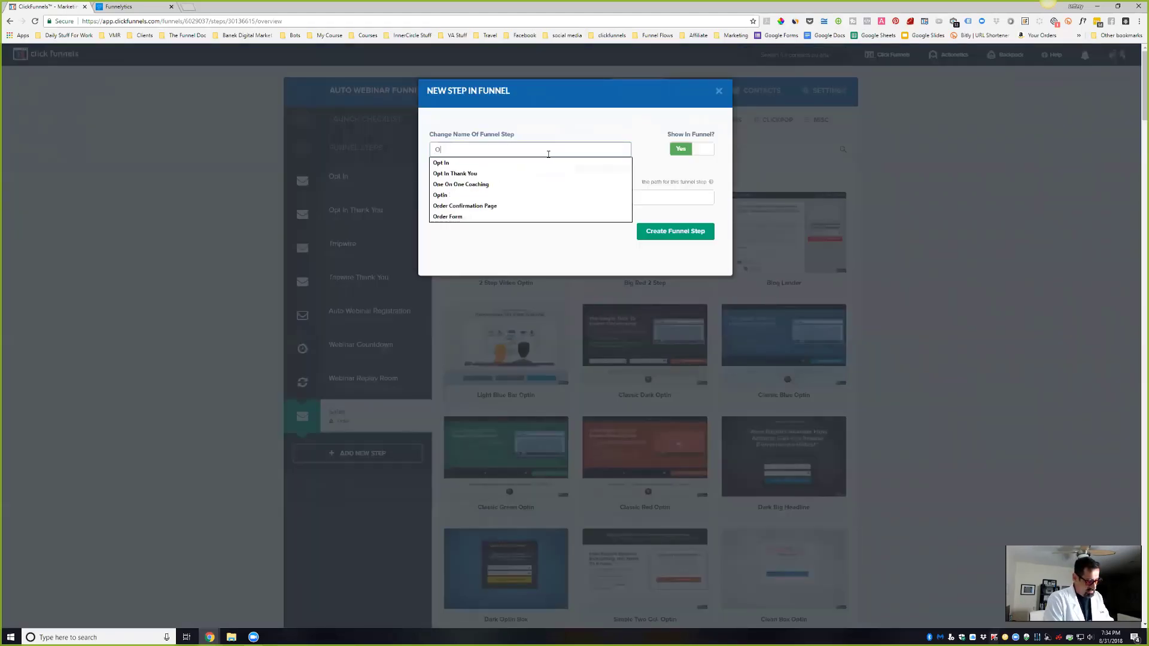
text(rder Paeg)
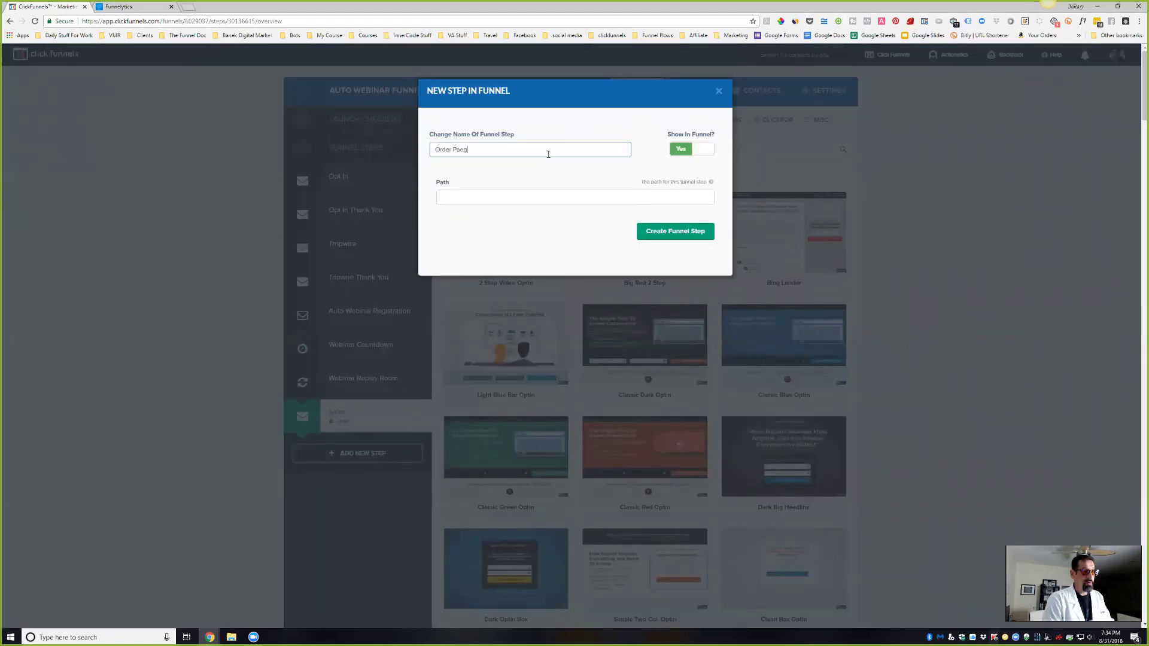
key(BackSpace)
key(BackSpace)
text(ge)
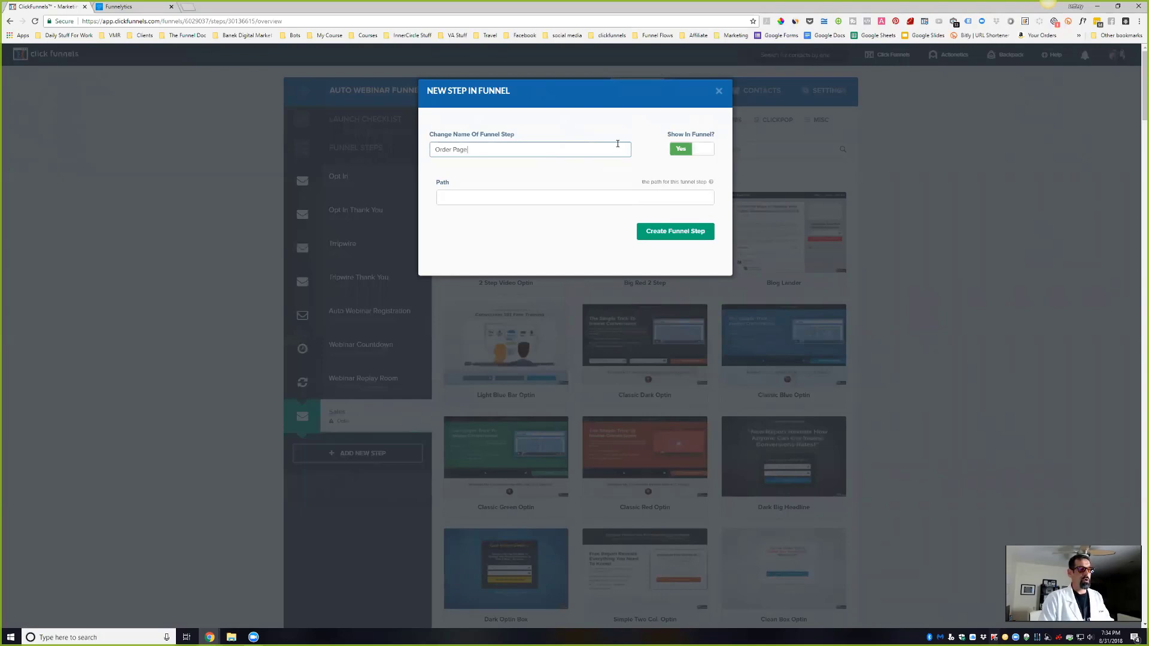
click(650, 232)
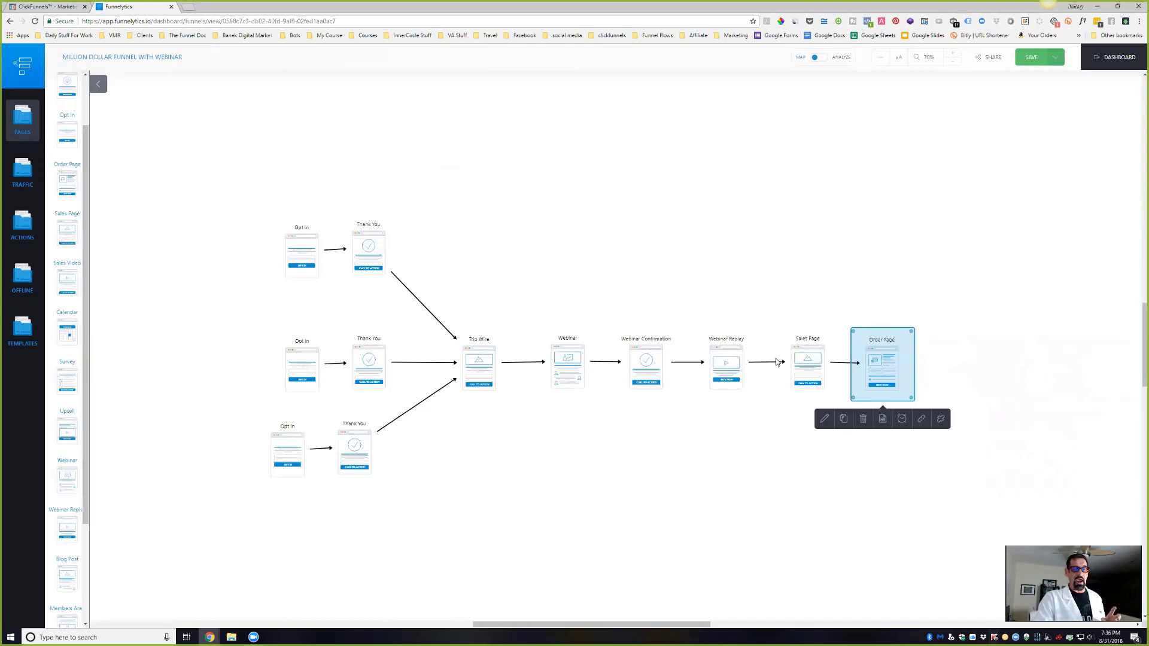
Duplicate the Sales Page, place the copy after the Order Page, and link the Order Page to it.
click(804, 368)
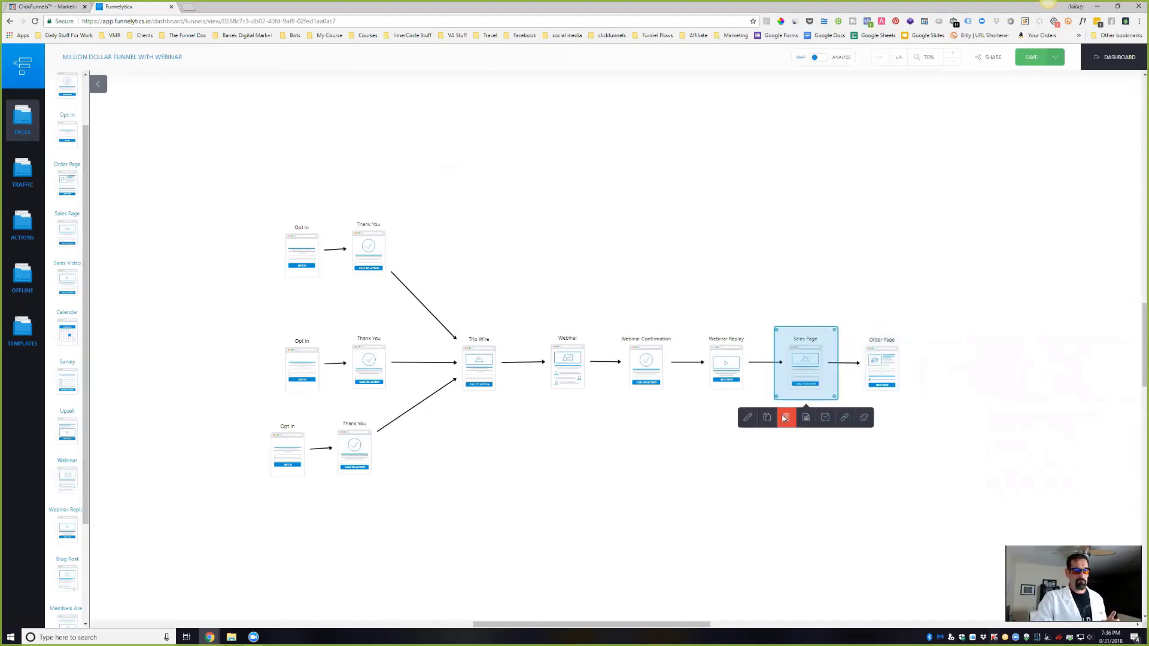
click(767, 418)
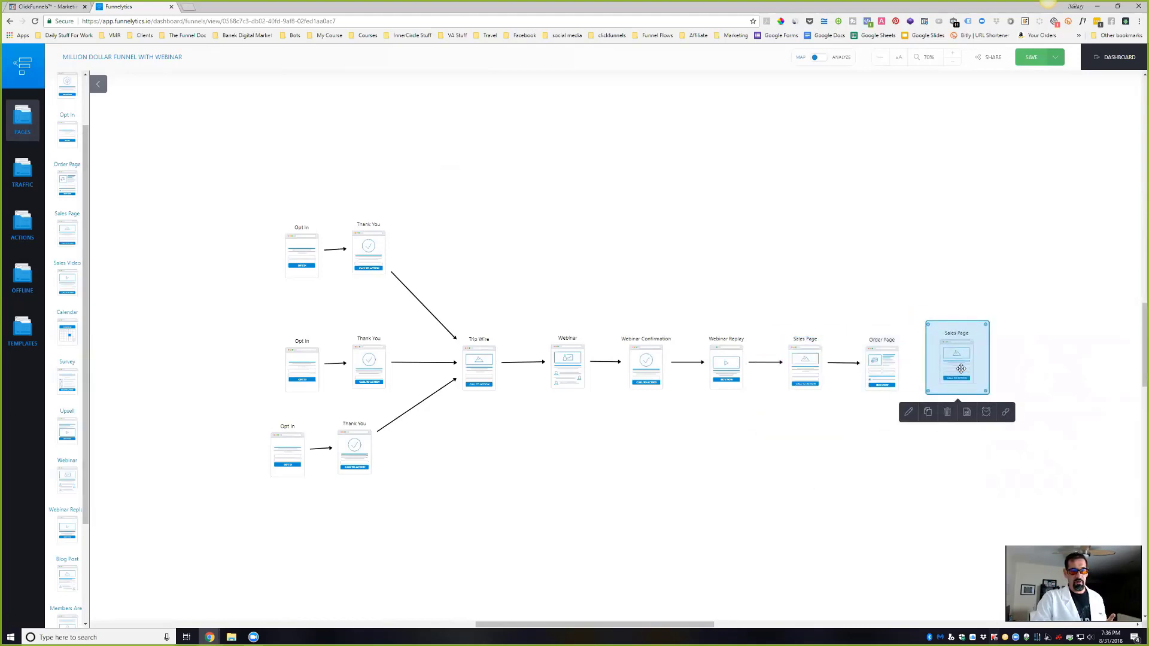
click(891, 376)
click(923, 416)
click(953, 354)
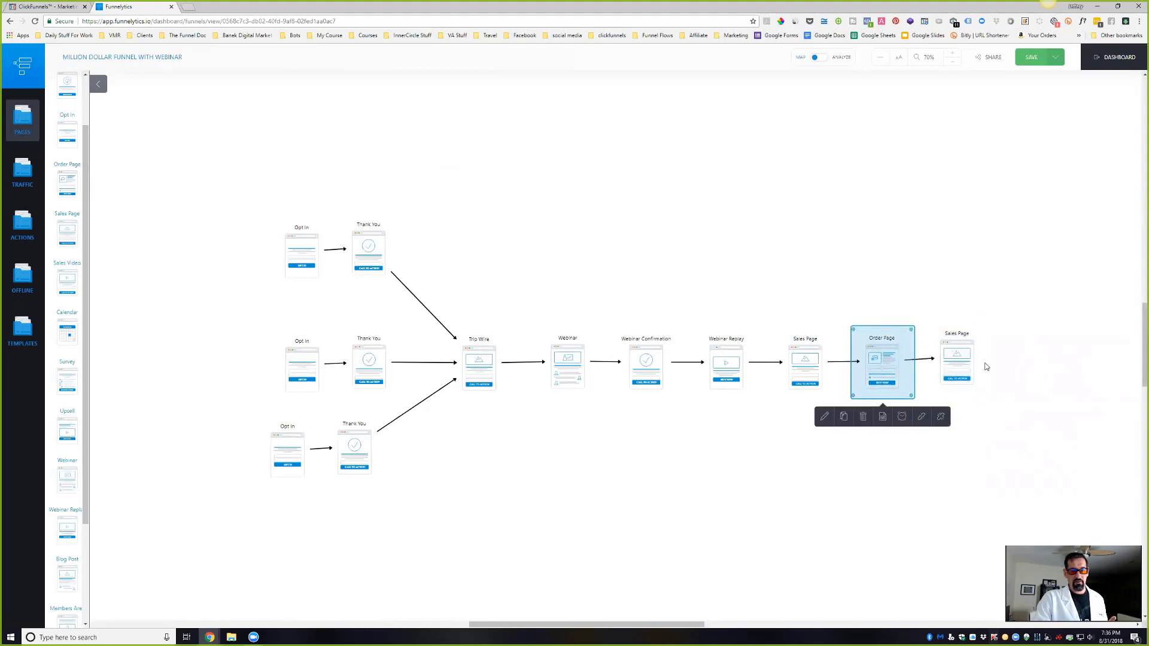
Relabel the Sales Page copy after the Order Page as "UpSales Page".
click(956, 353)
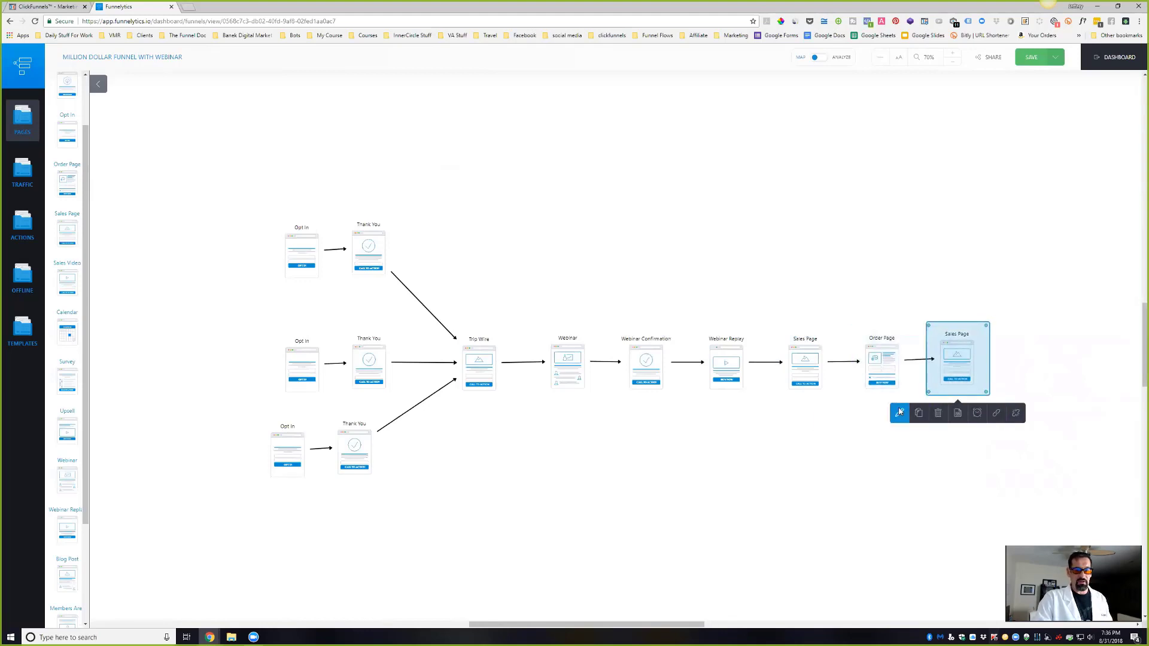
click(899, 413)
click(1011, 116)
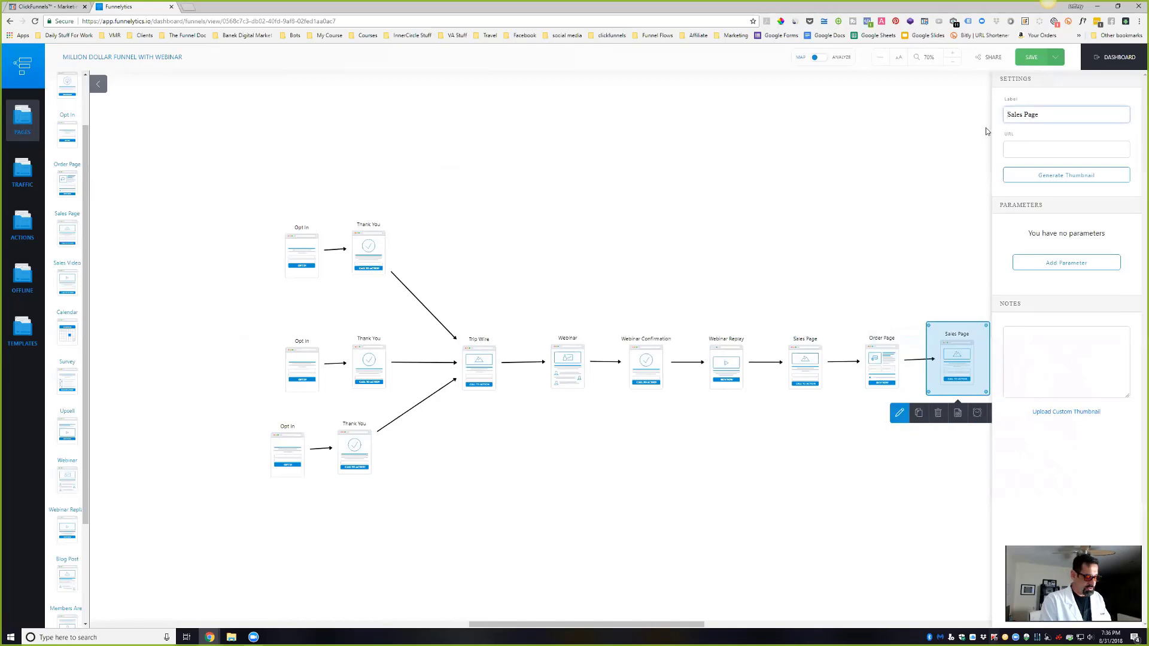
text(Up)
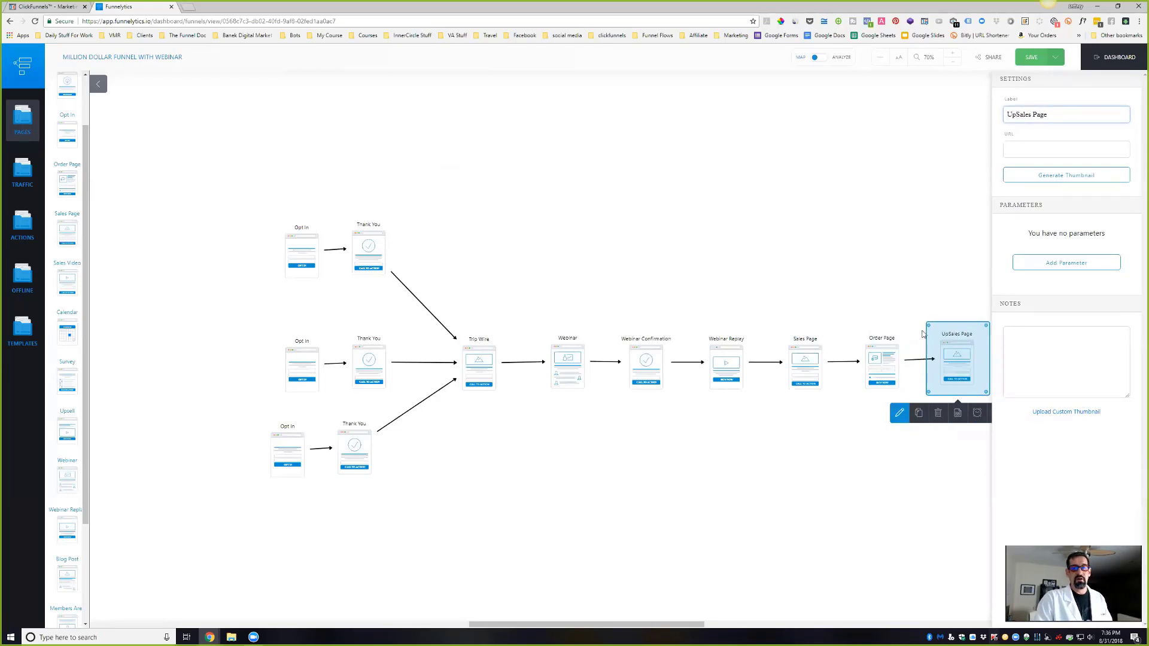
click(991, 368)
Duplicate the UpSales Page, place the copy after it, and link the original to the copy.
click(943, 357)
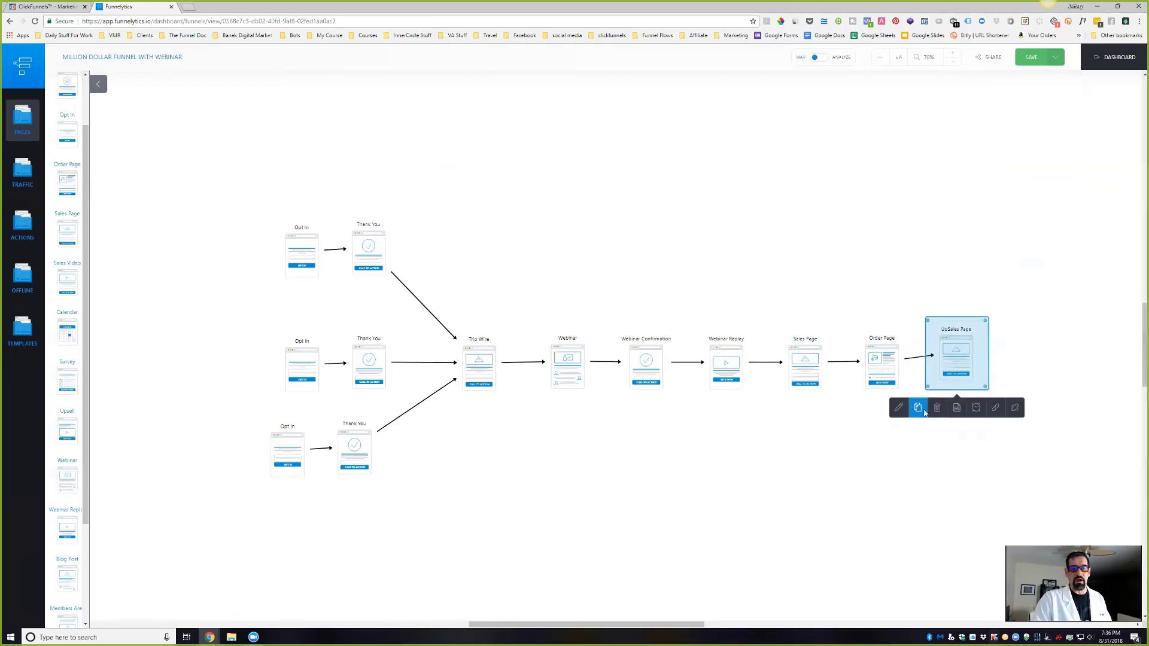
click(925, 412)
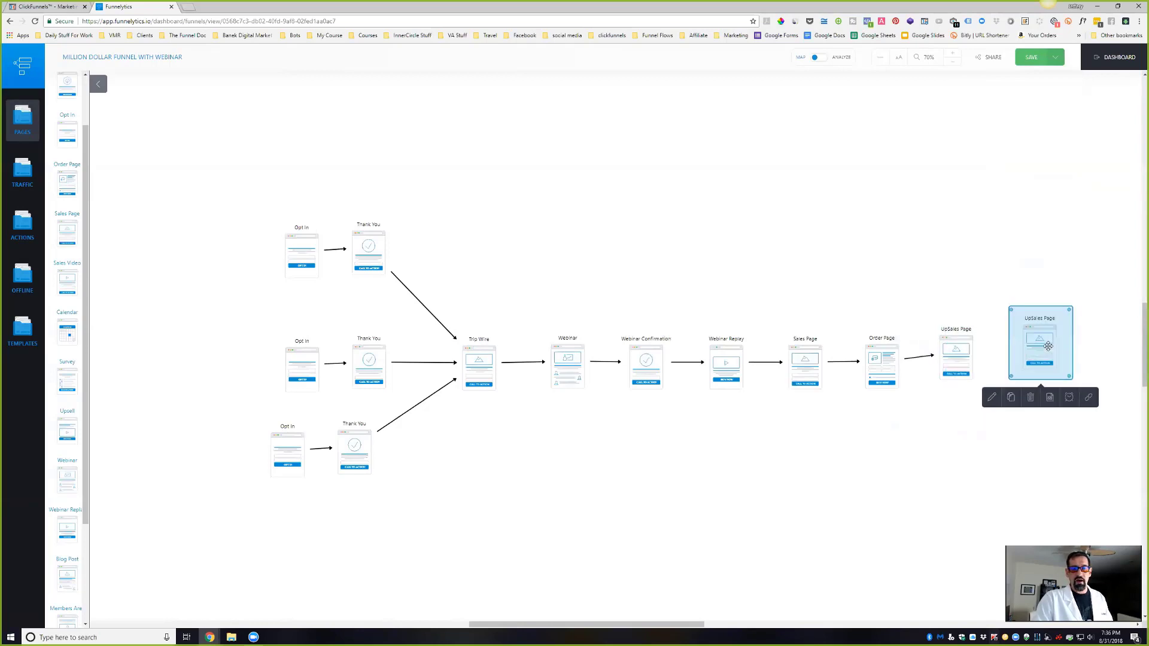
click(956, 359)
click(994, 408)
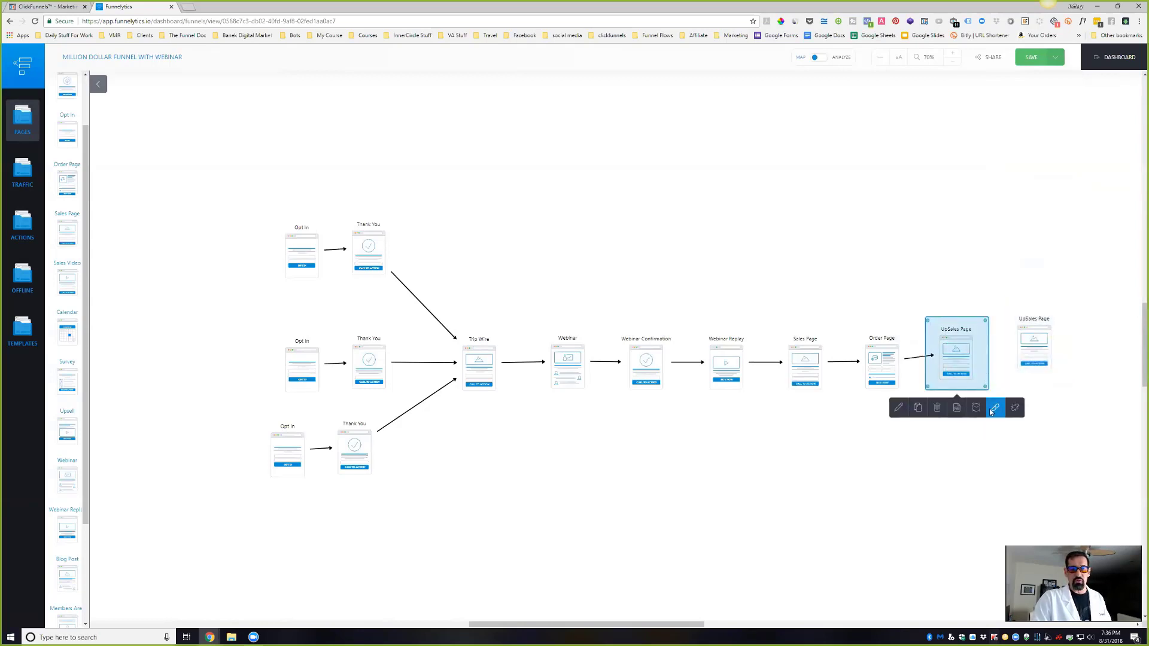
click(1037, 353)
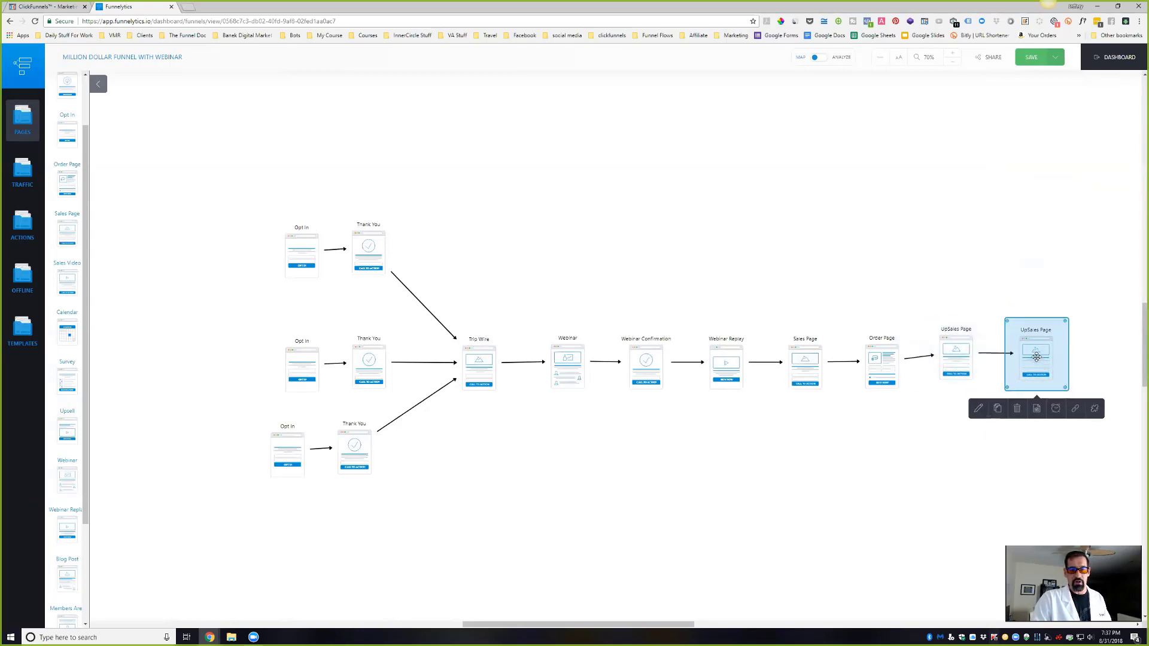
Relabel the second UpSales Page at the end of the funnel as "DownSales Page".
click(979, 408)
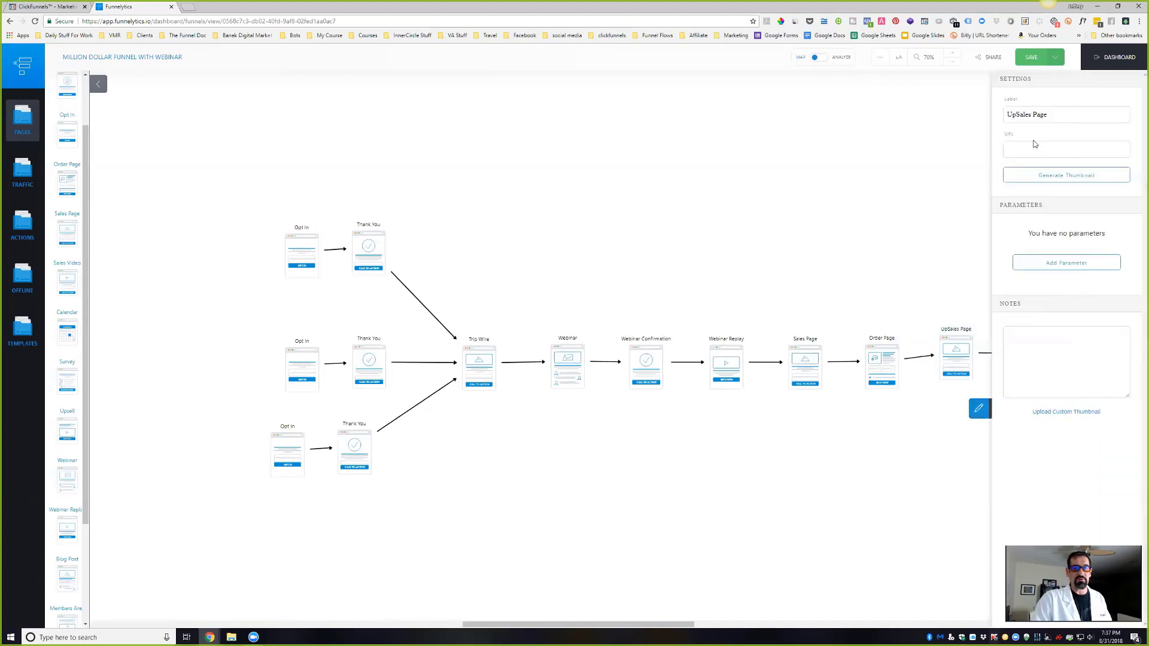
drag(1008, 114, 1016, 115)
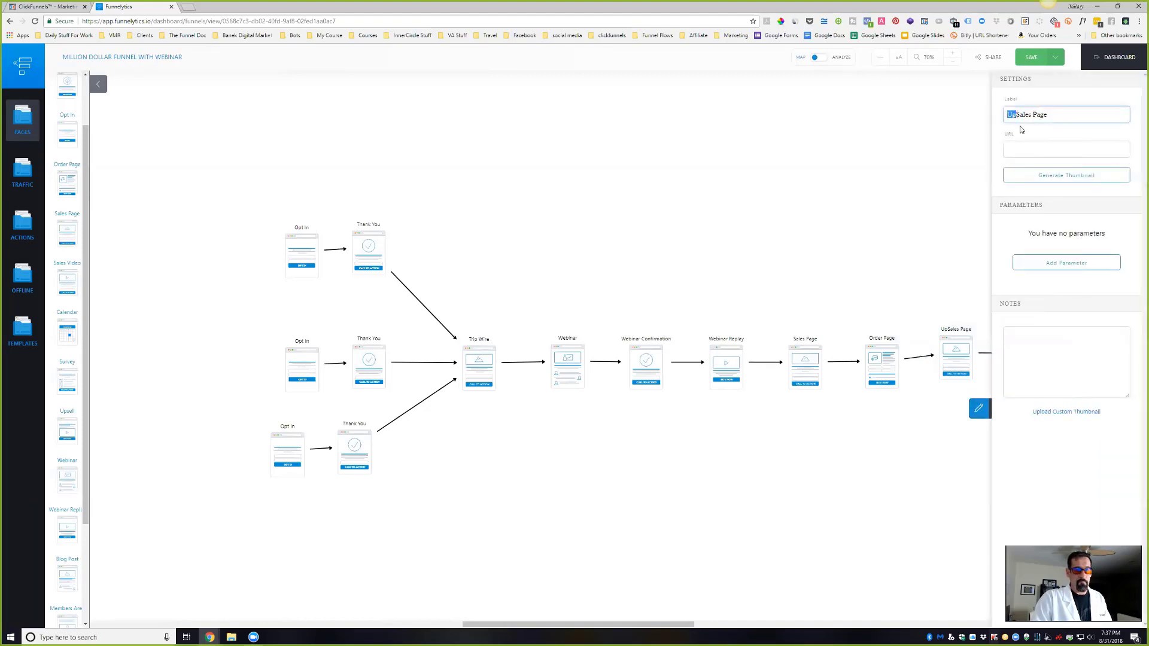
text(Dec)
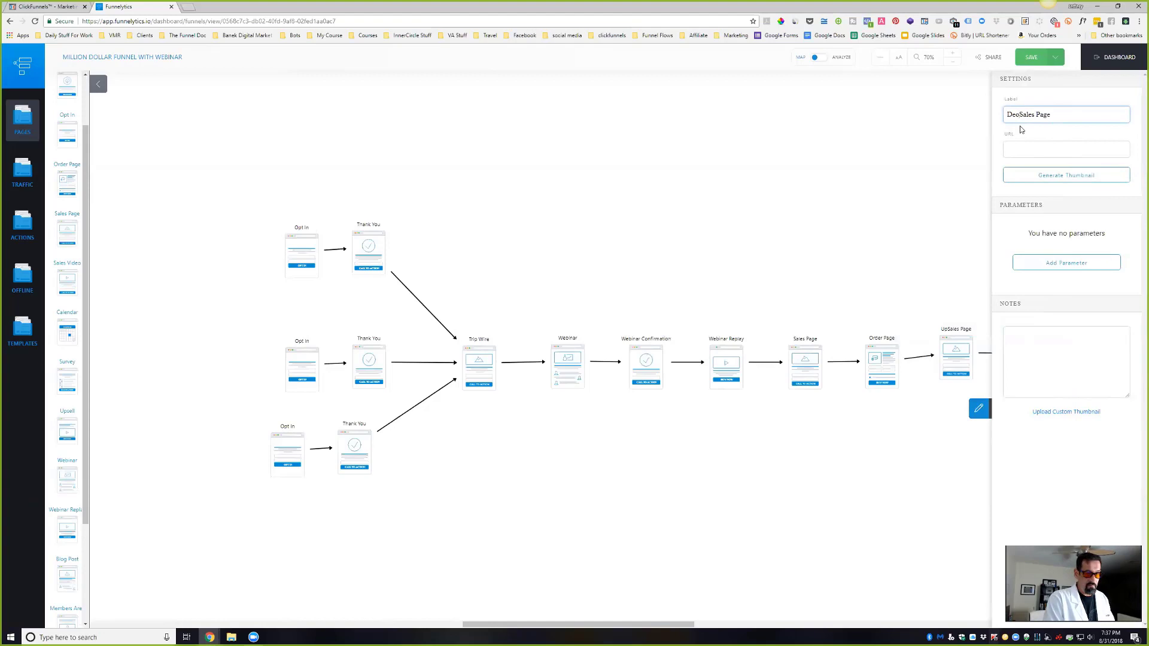
key(BackSpace)
key(BackSpace)
text(own)
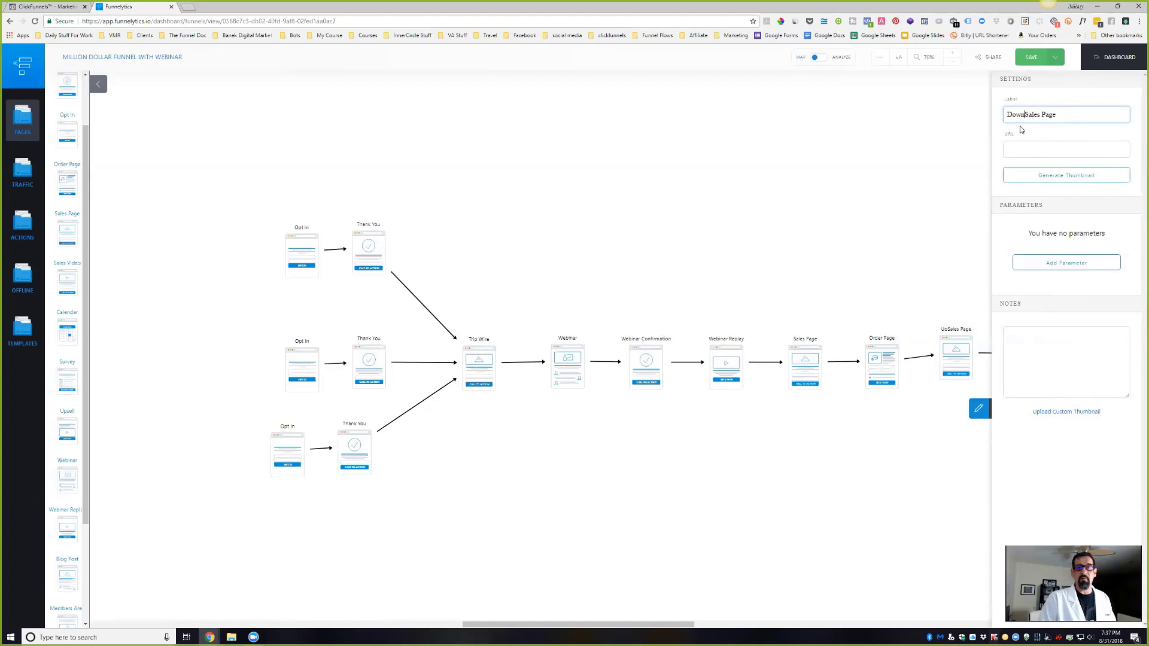
click(656, 174)
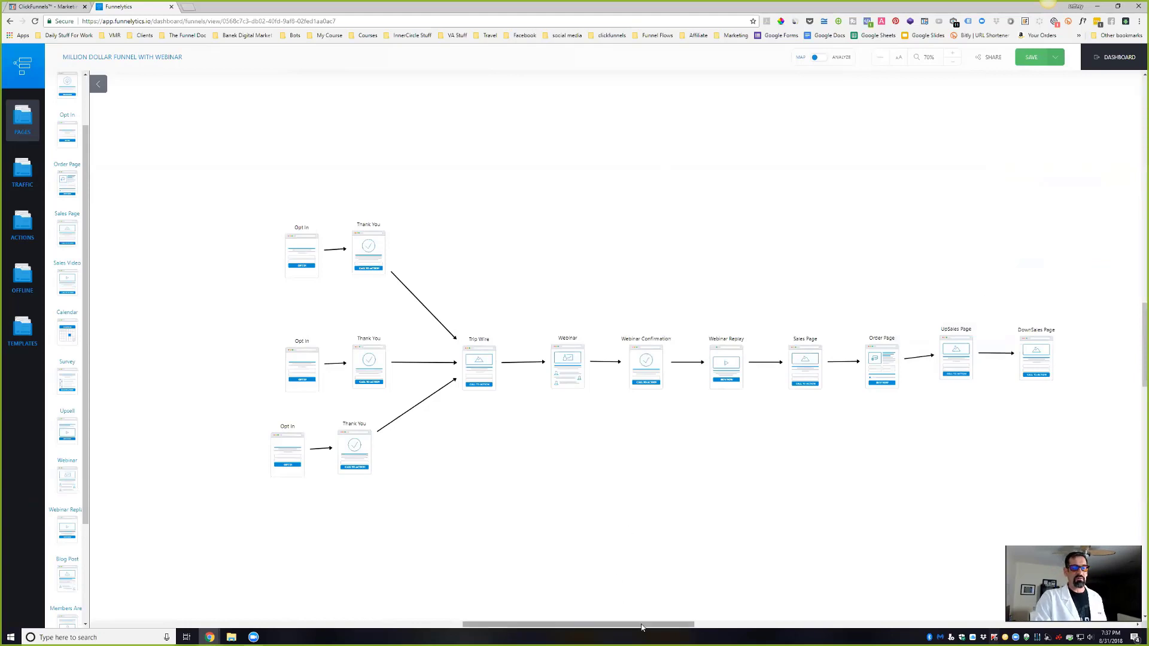
Add a Thank You page to the map after the DownSales Page.
mouse_move(645, 624)
mouse_down()
mouse_move(624, 624)
mouse_move(698, 619)
mouse_move(654, 619)
mouse_up()
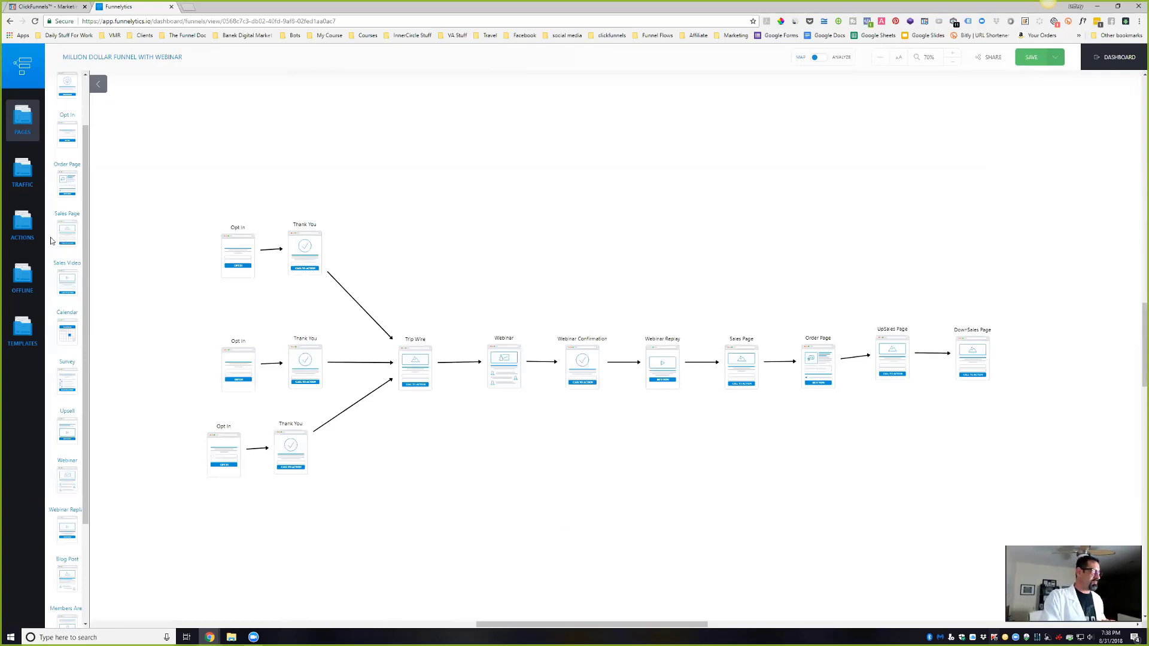
scroll(57, 227, down, 3)
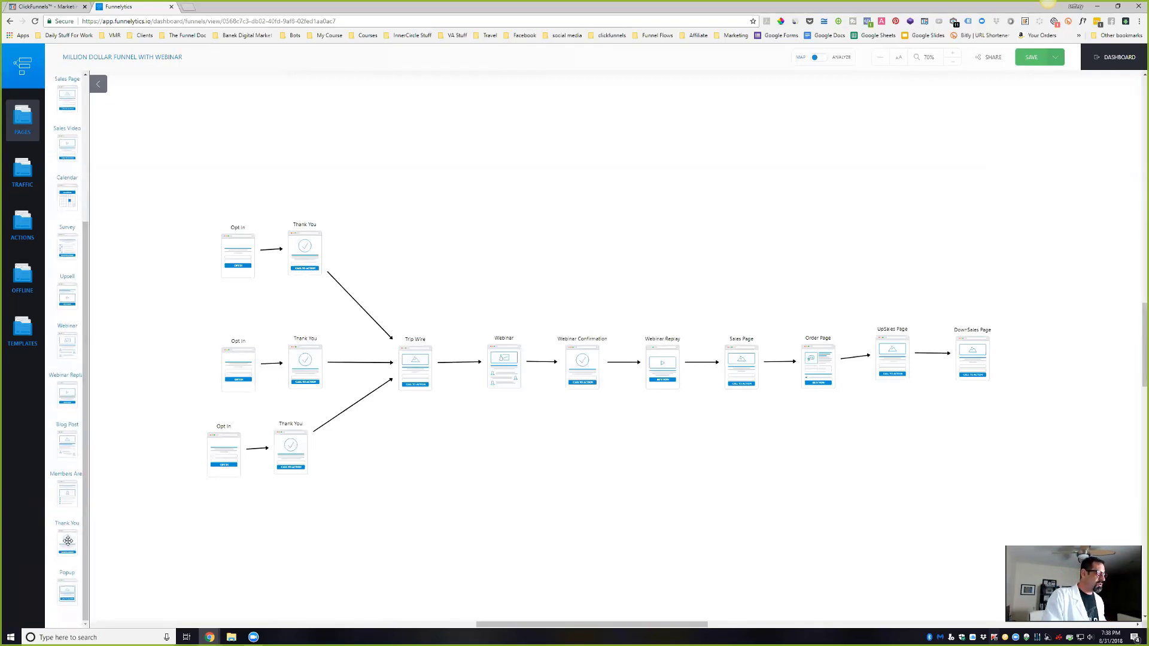
drag(68, 541, 1044, 329)
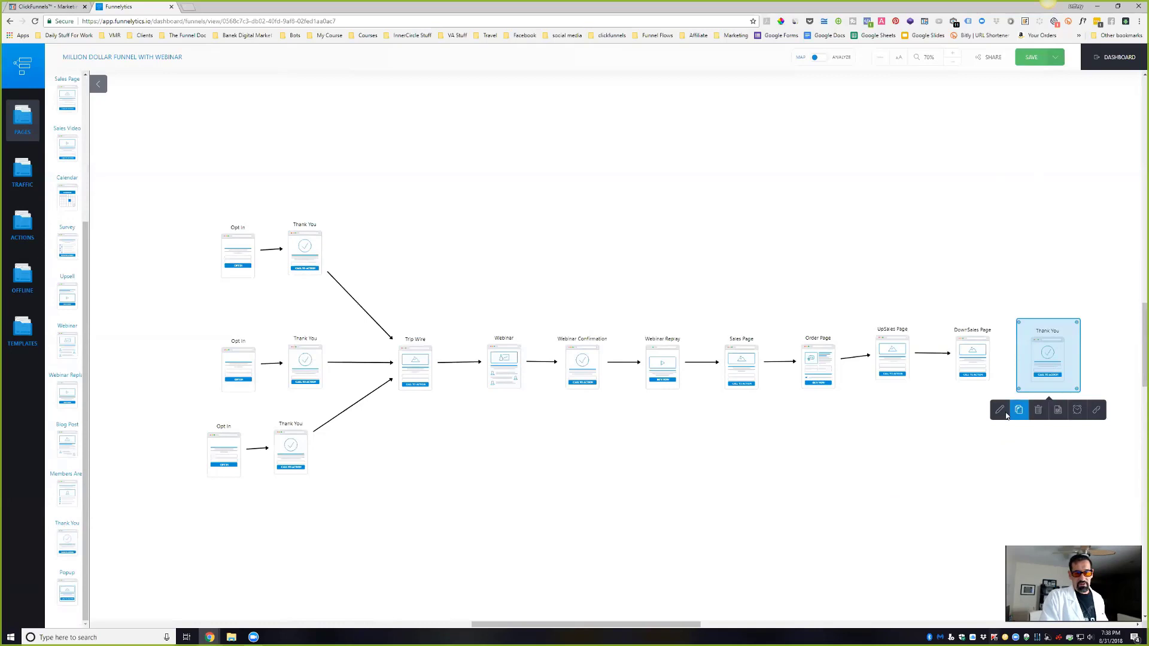
Relabel the new Thank You page after the DownSales Page as "Confirmation".
double_click(1044, 329)
drag(1048, 111, 993, 118)
text(Con)
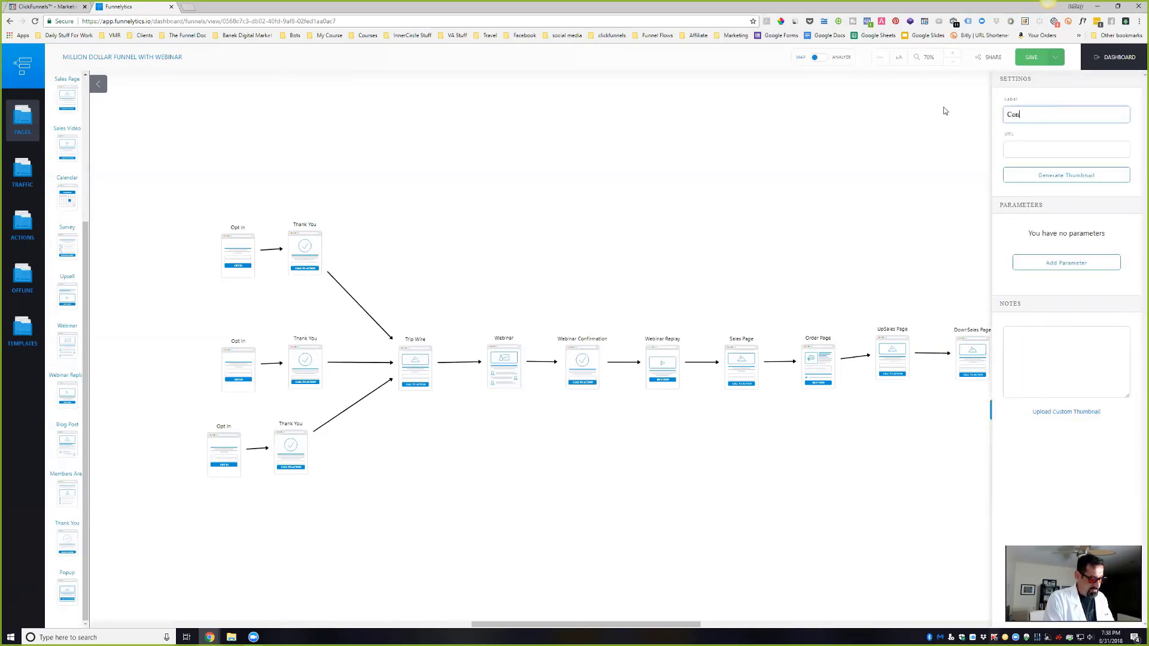
text(firmatio)
key(BackSpace)
key(BackSpace)
key(BackSpace)
key(BackSpace)
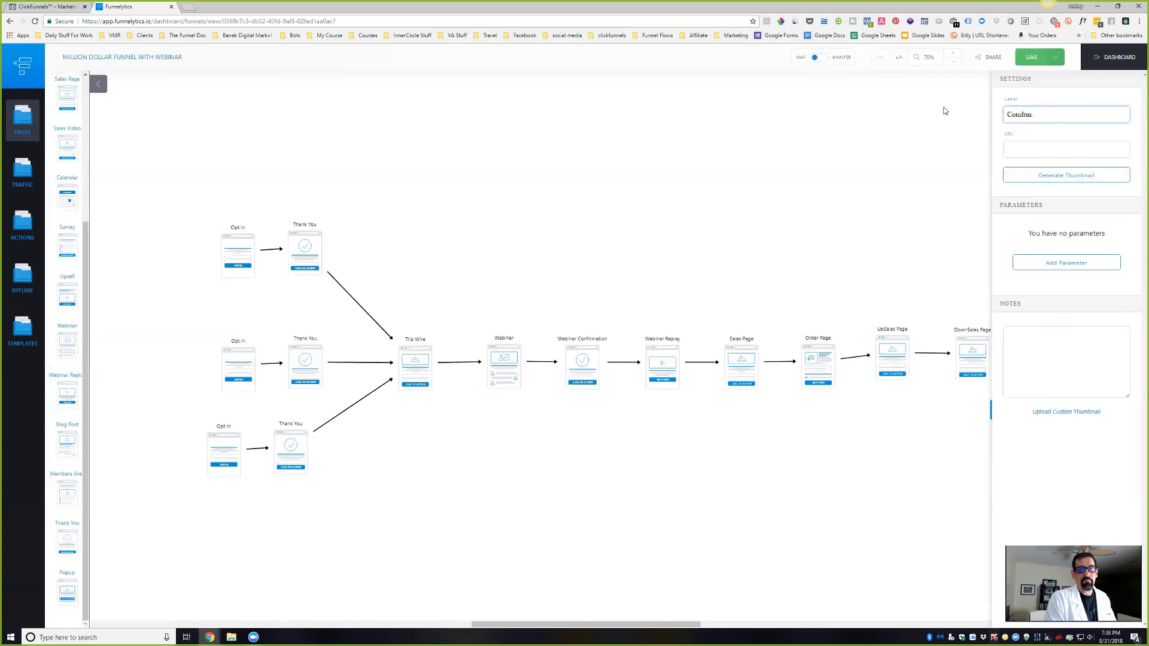
text(rmation)
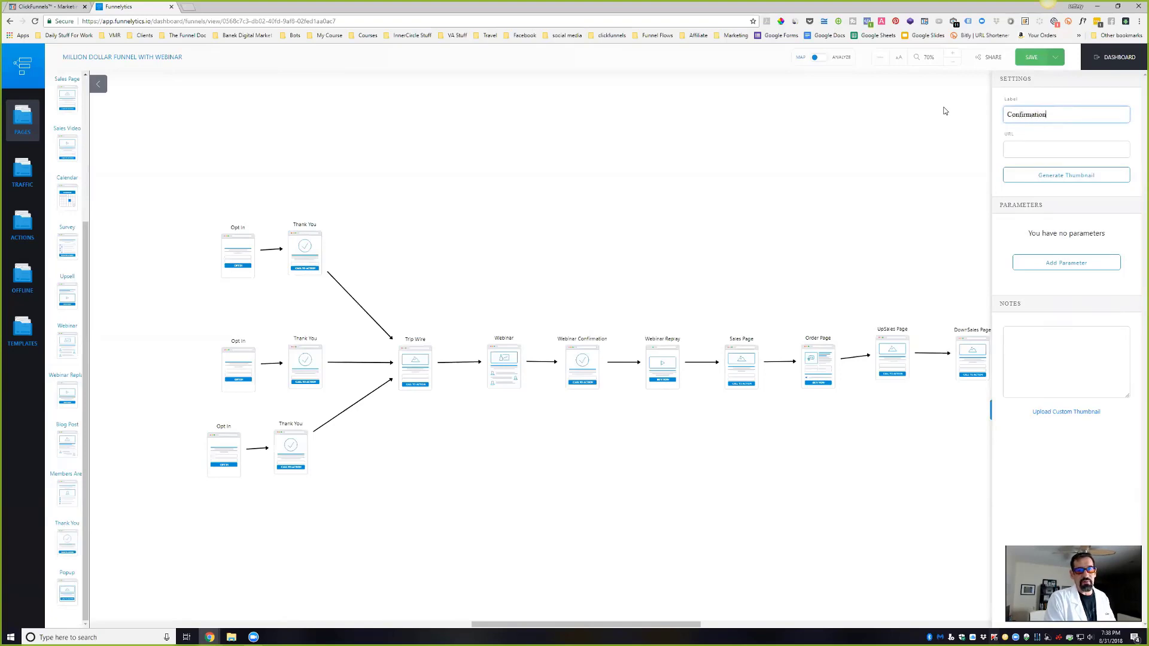
click(889, 188)
Duplicate the Confirmation page at the end of the funnel and link the DownSales Page to the nearer Confirmation page.
click(1038, 355)
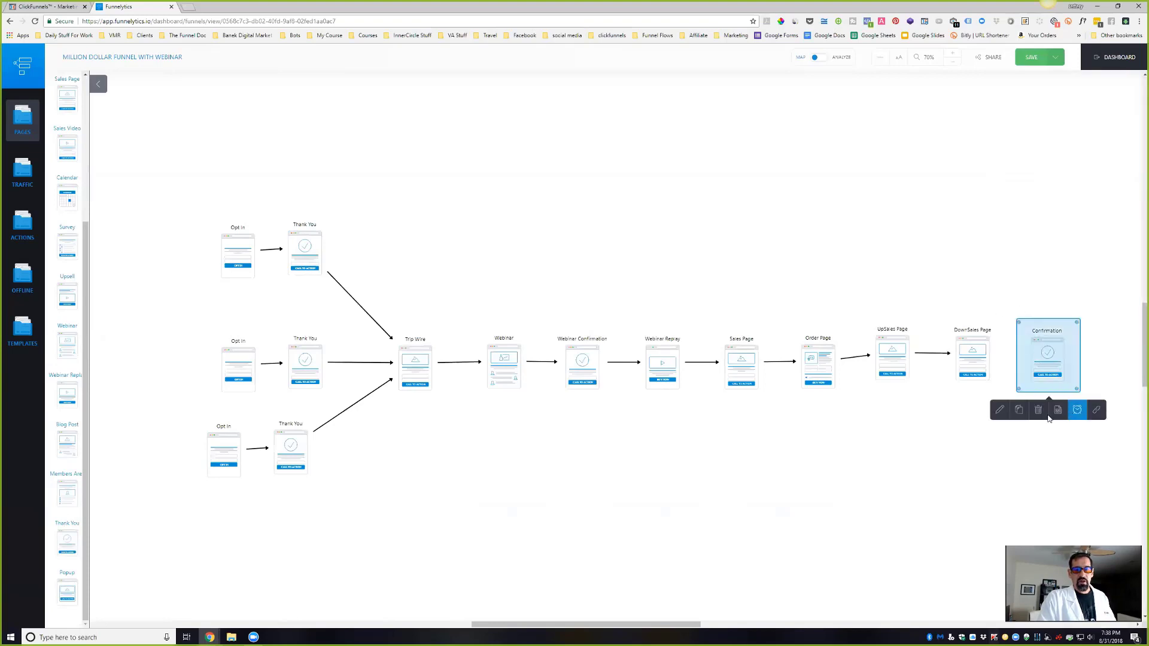
click(1018, 411)
drag(1068, 369, 1043, 355)
click(991, 353)
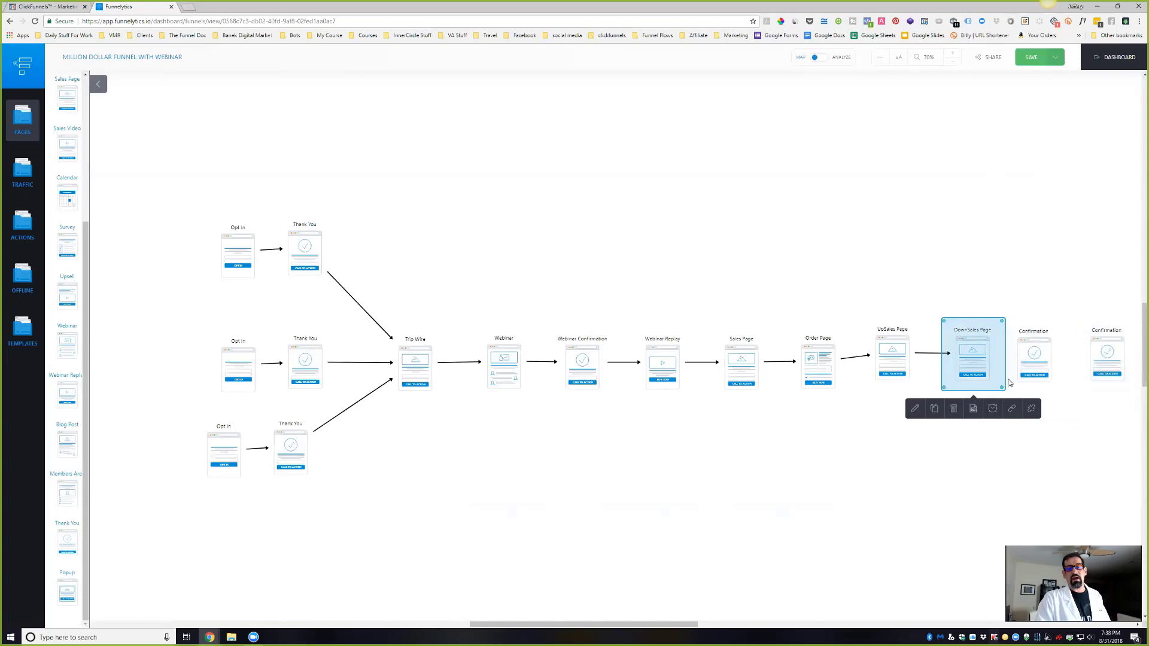
click(1013, 408)
click(1053, 346)
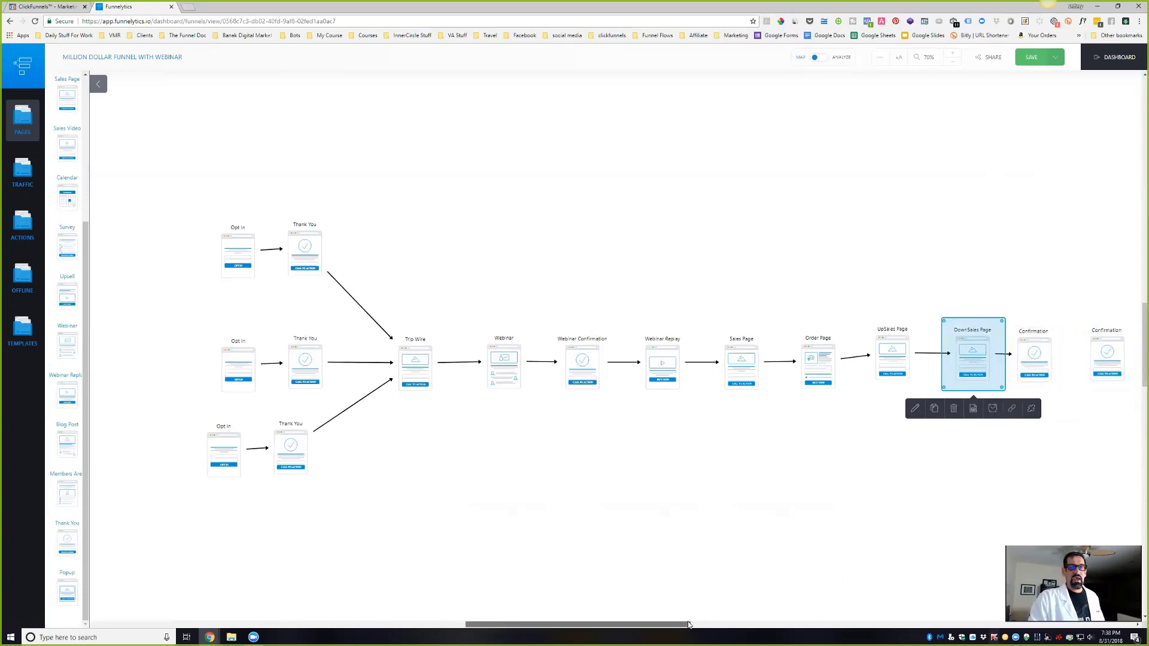
Link the first Confirmation page to its copy and level the copy with the row.
drag(687, 622, 705, 622)
click(948, 352)
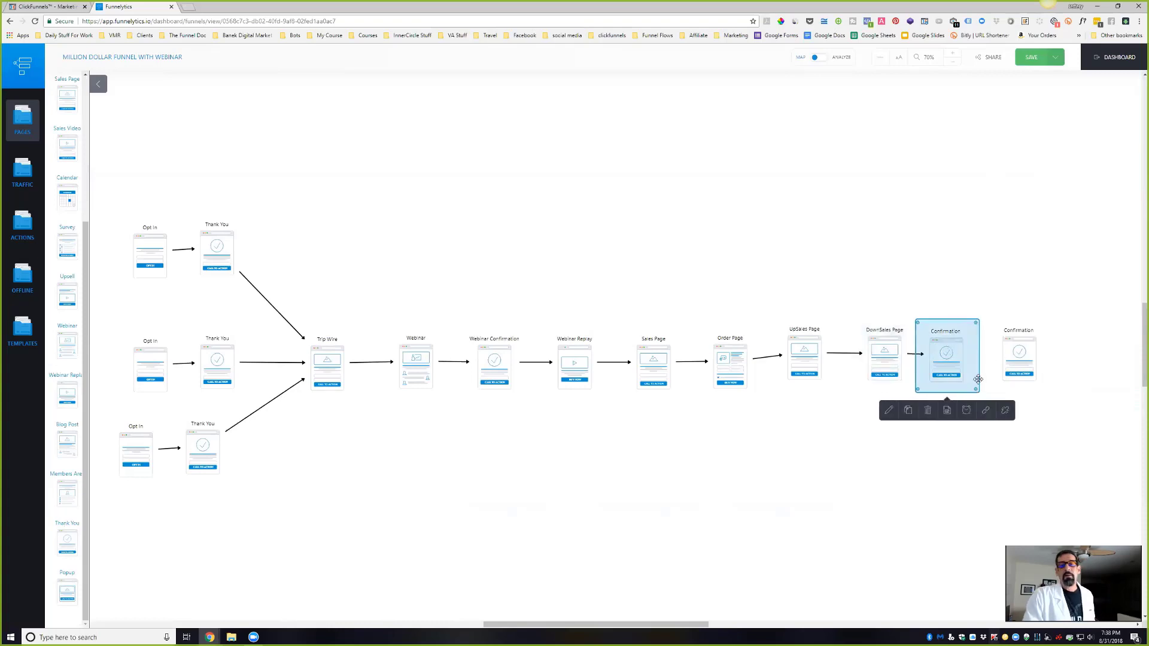
click(1012, 362)
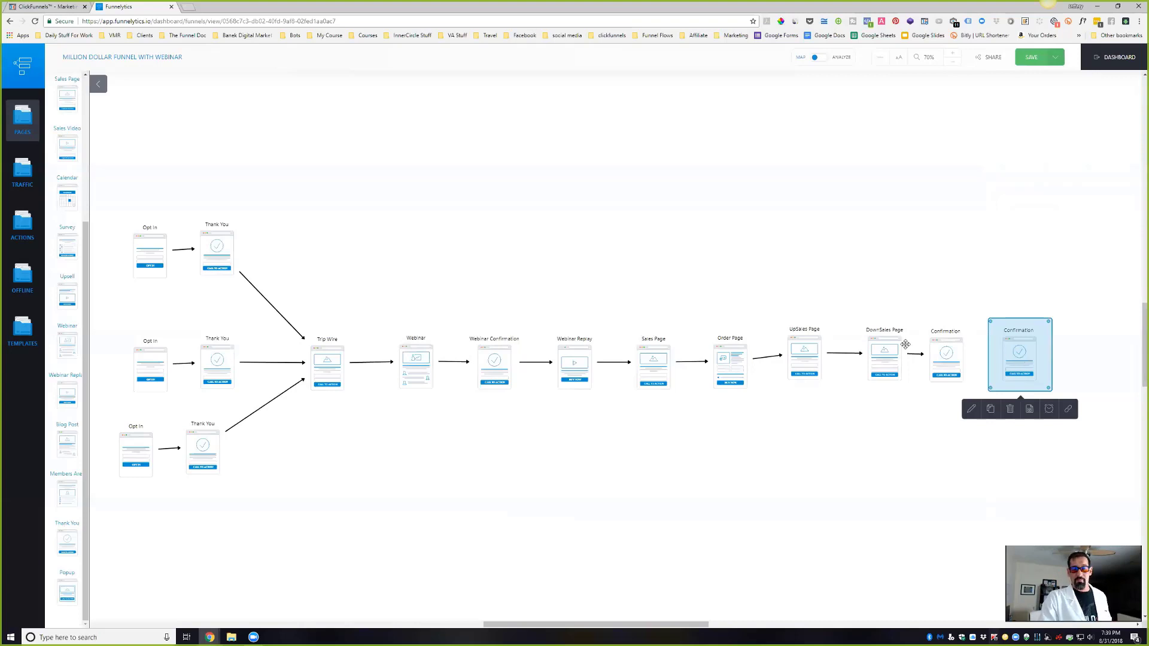
click(961, 367)
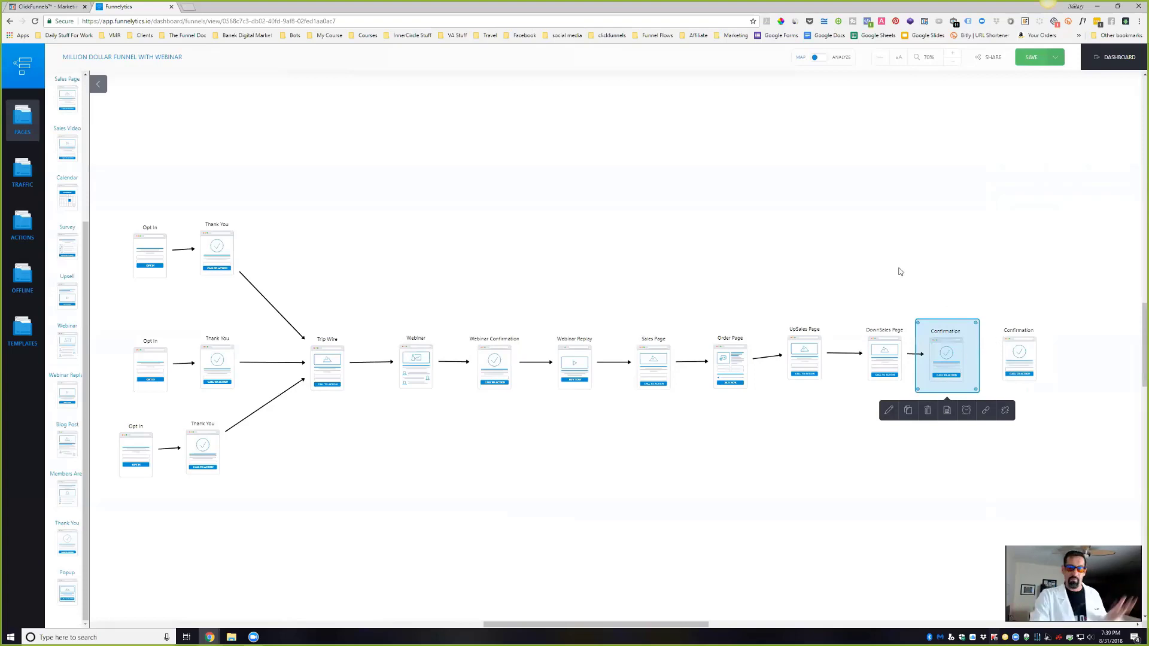
click(986, 411)
click(1017, 359)
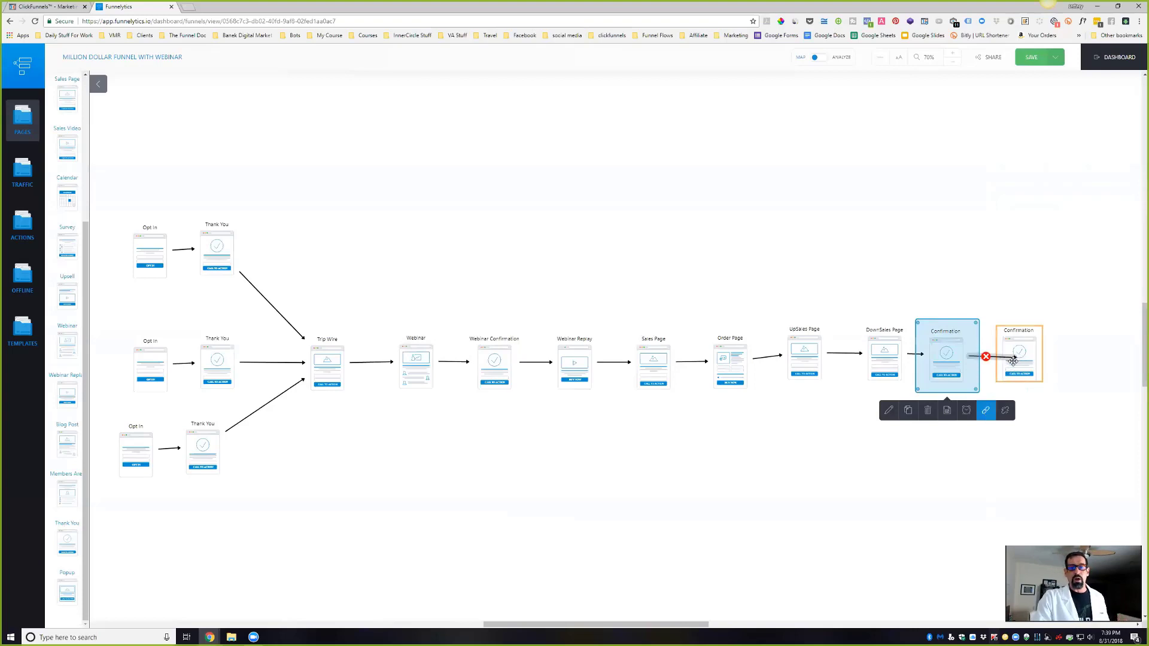
click(1021, 359)
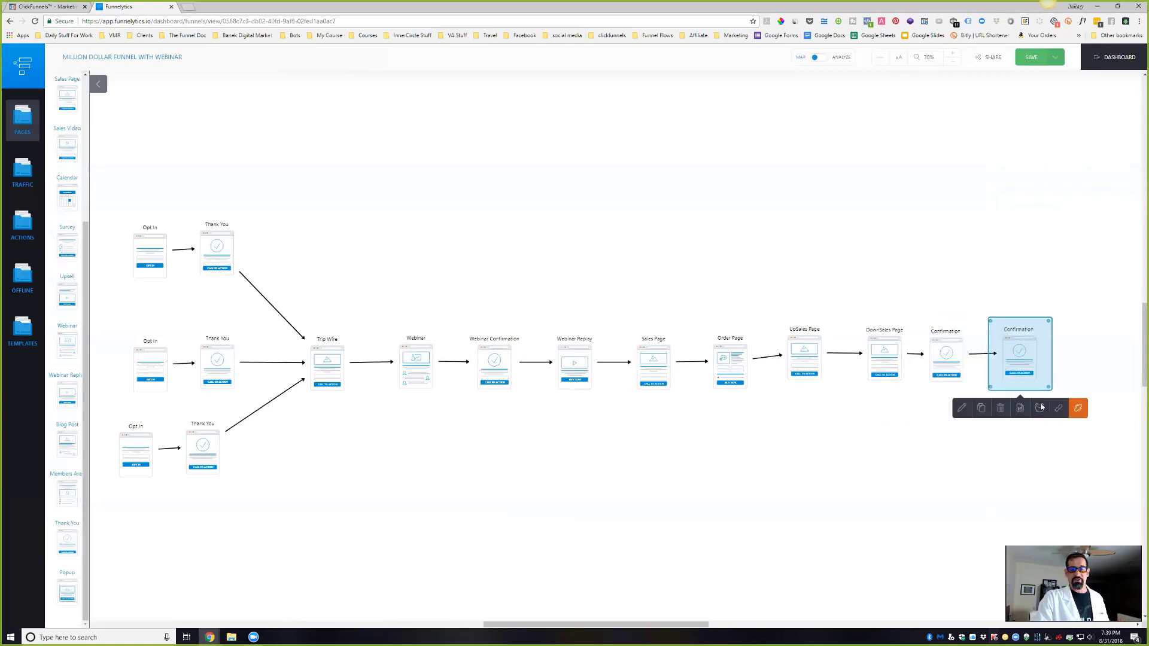
Relabel the last Confirmation page in the funnel as "Thank You Page".
click(962, 407)
double_click(1043, 114)
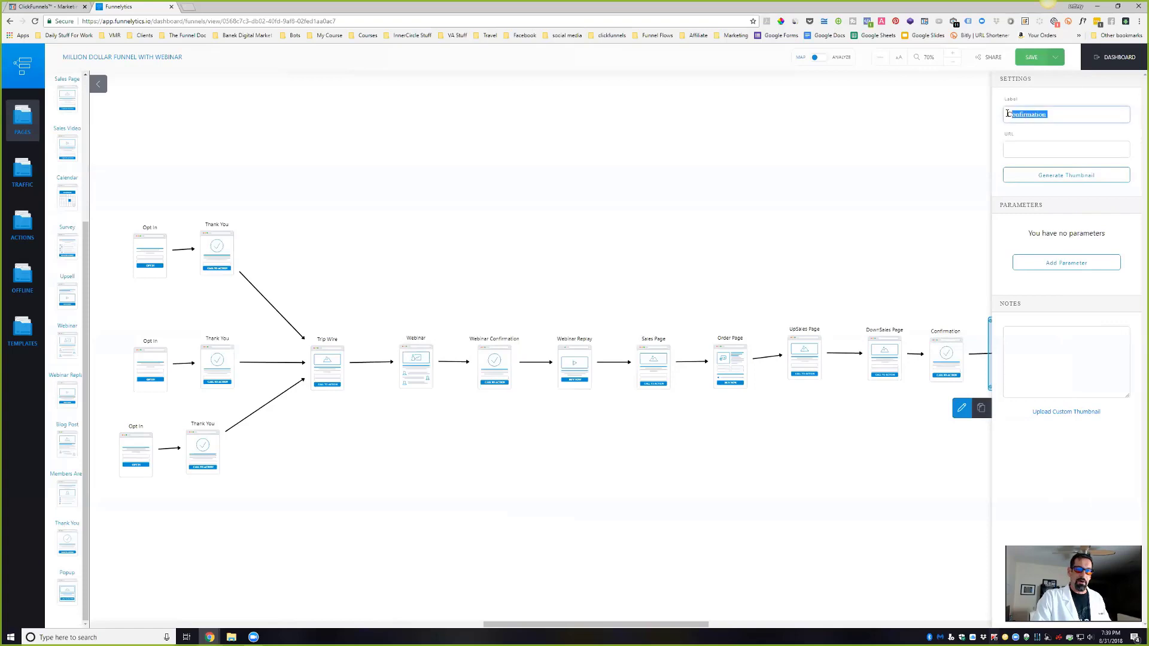
text(Thank )
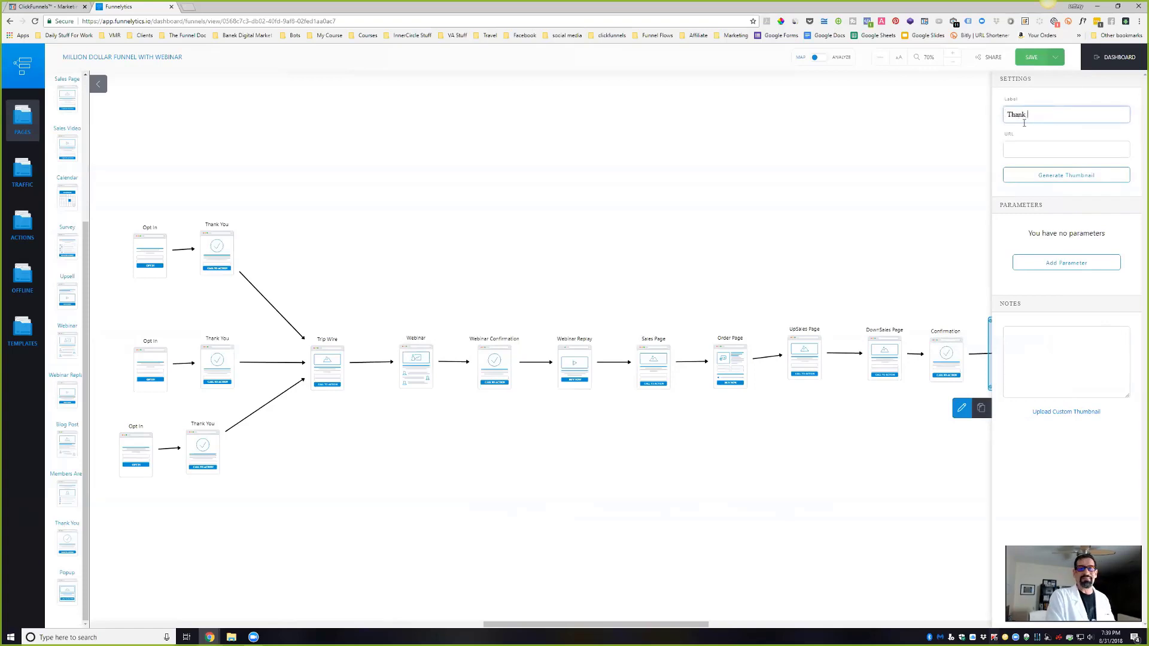
text(ou)
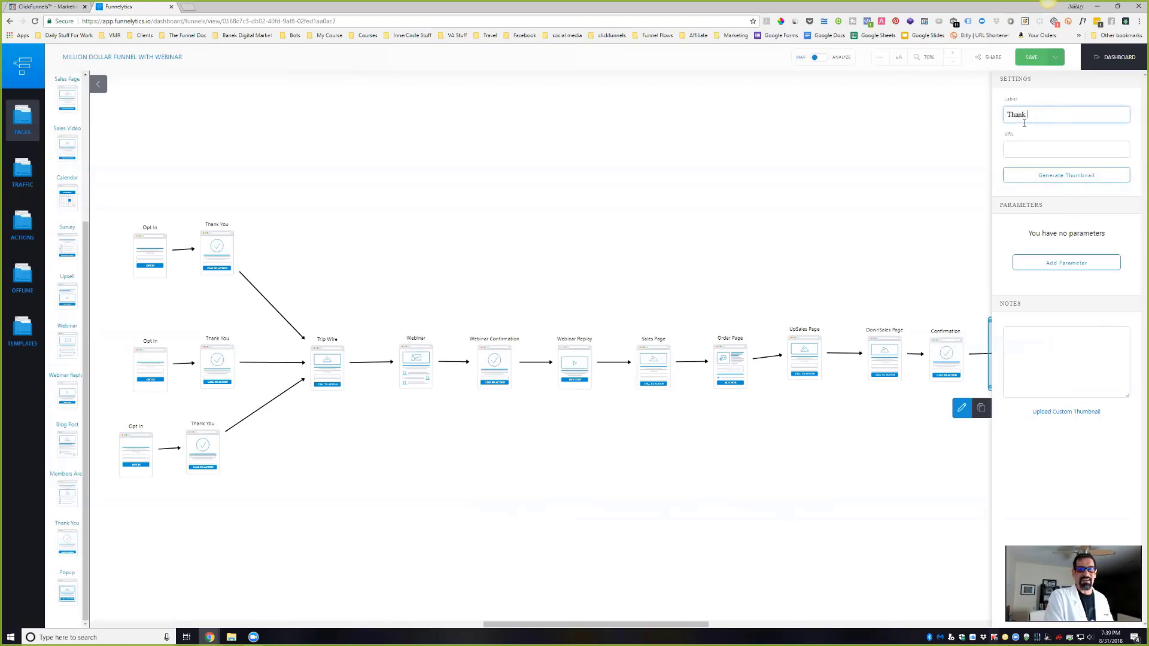
text(You Page)
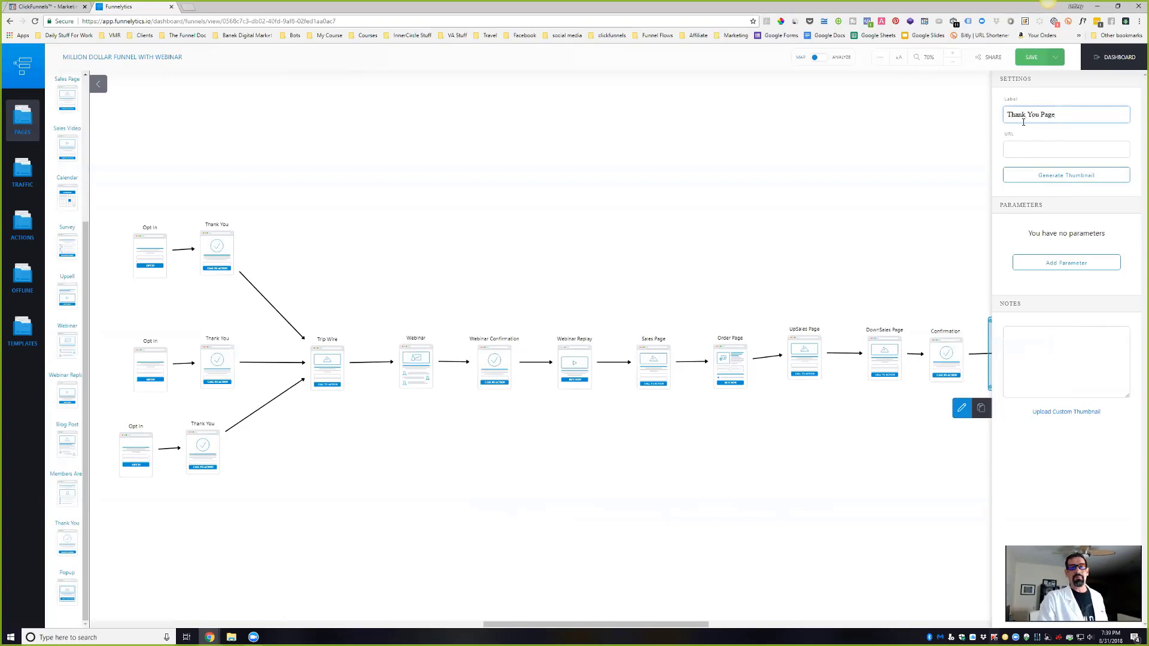
click(898, 145)
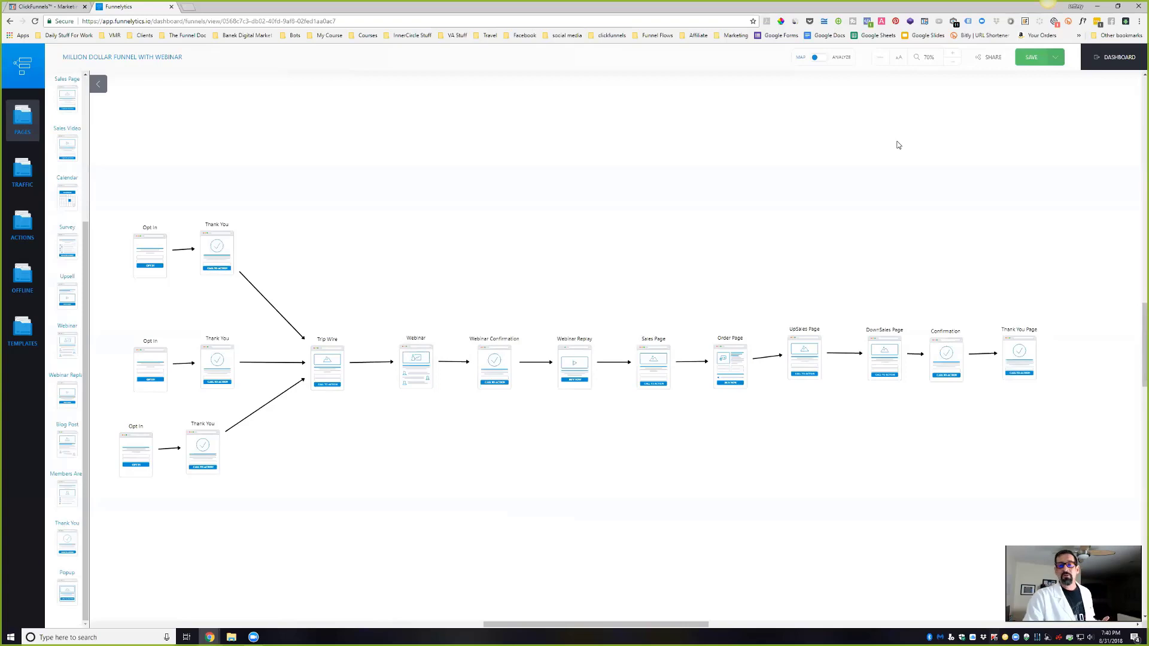
drag(704, 624, 742, 623)
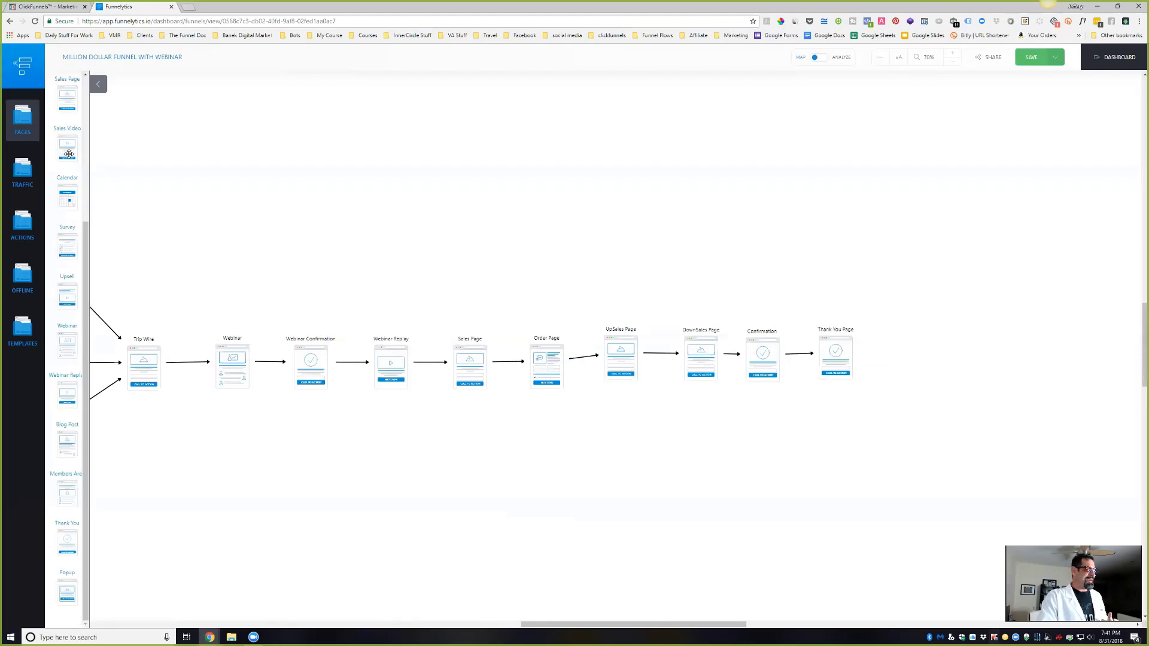
Add an Opt In page at the end of the funnel and link the Thank You Page to it.
scroll(78, 224, up, 3)
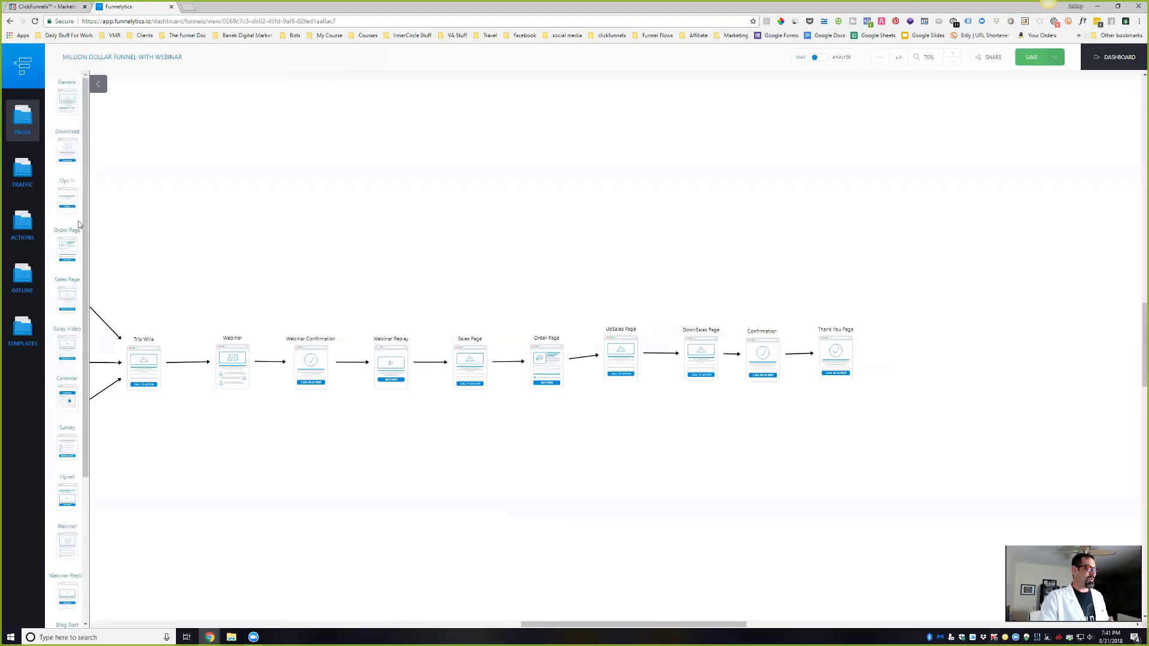
drag(71, 194, 943, 313)
click(826, 361)
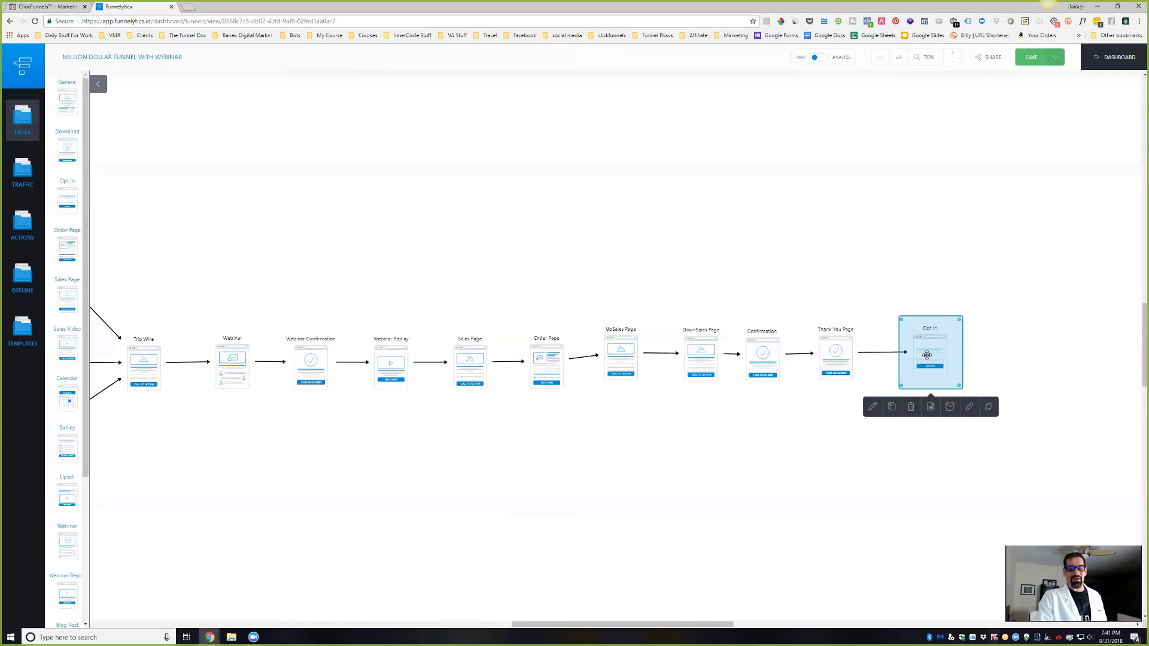
click(978, 347)
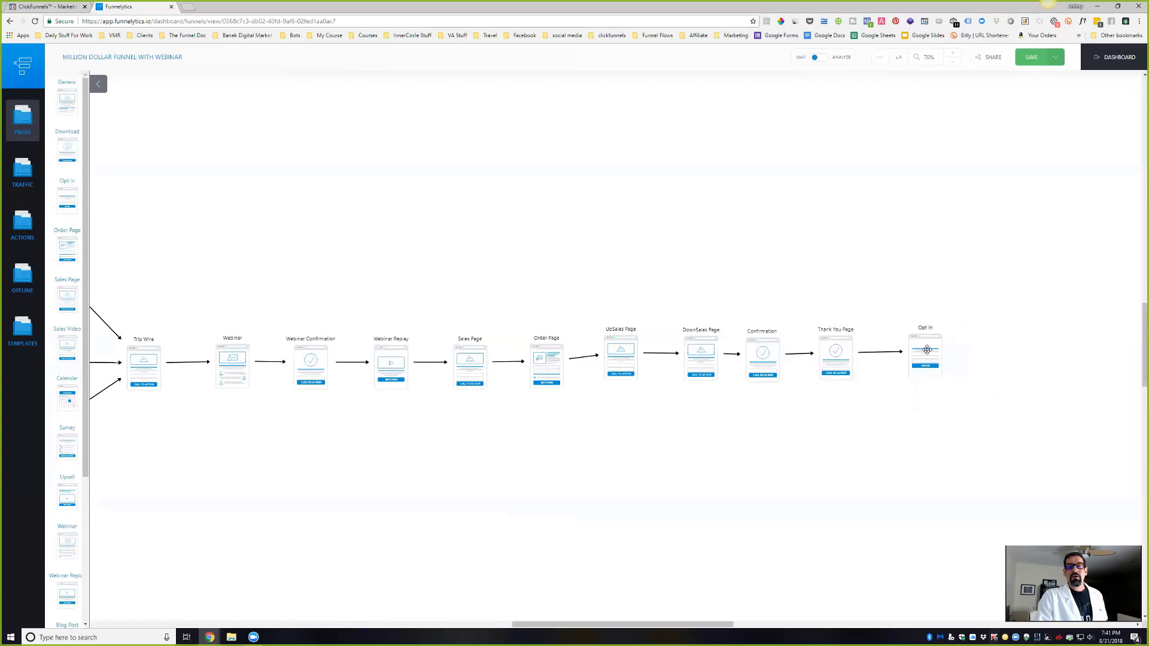
Relabel the new Opt In page at the end of the funnel as "Waiting List Opt In".
click(927, 350)
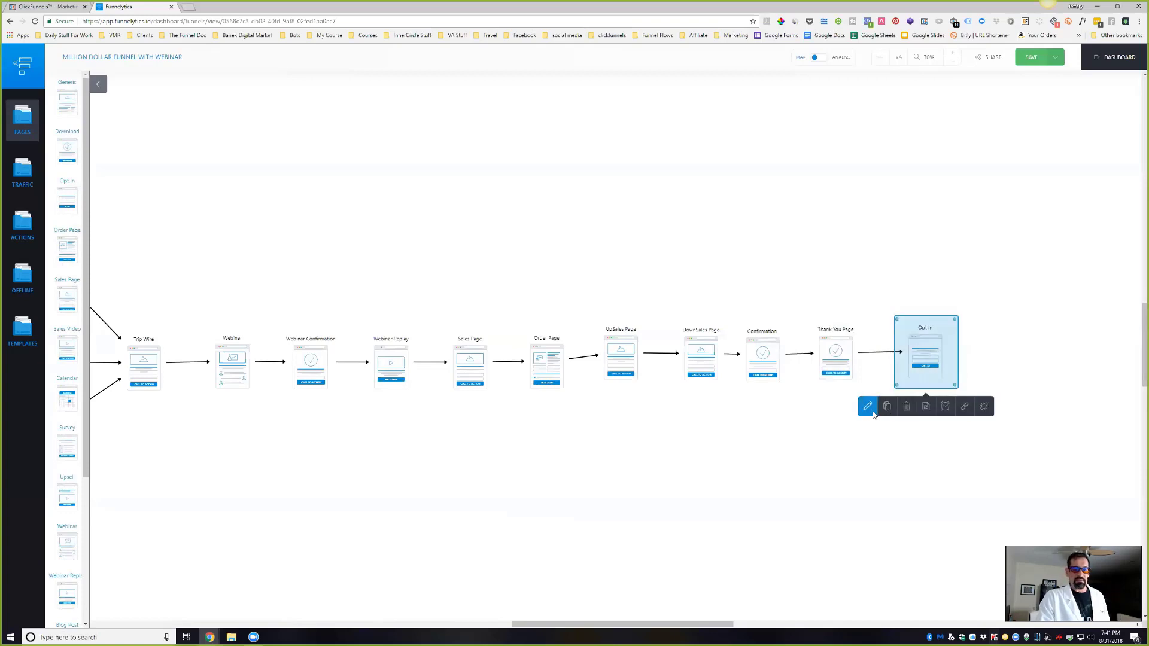
click(868, 407)
click(1008, 115)
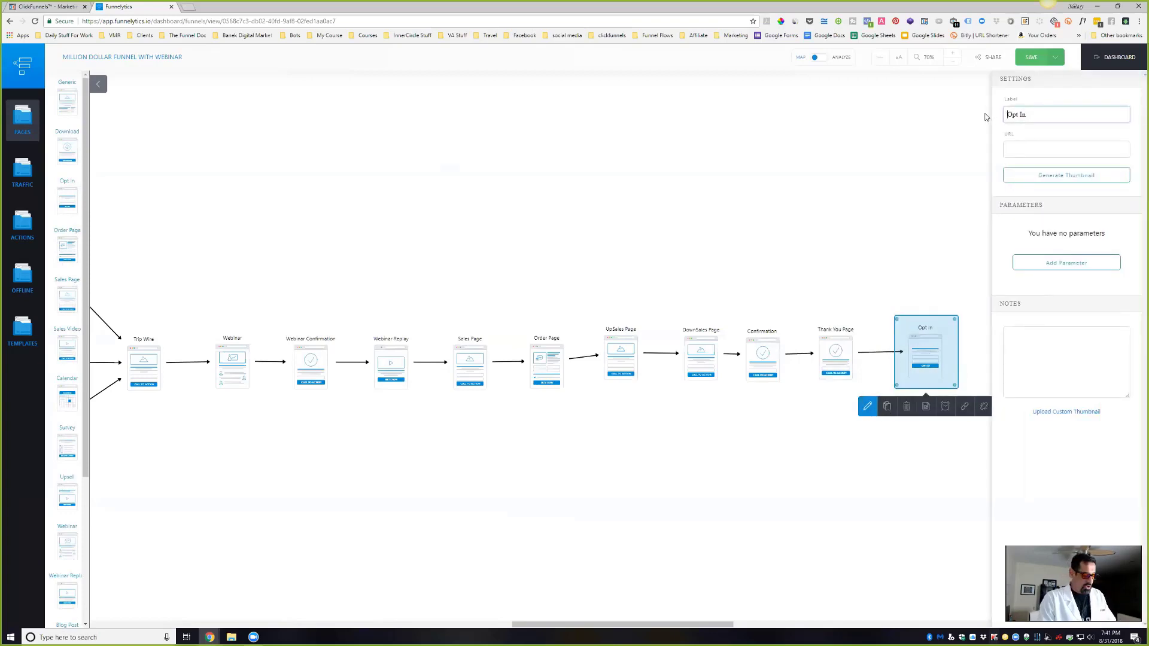
text(Waiting )
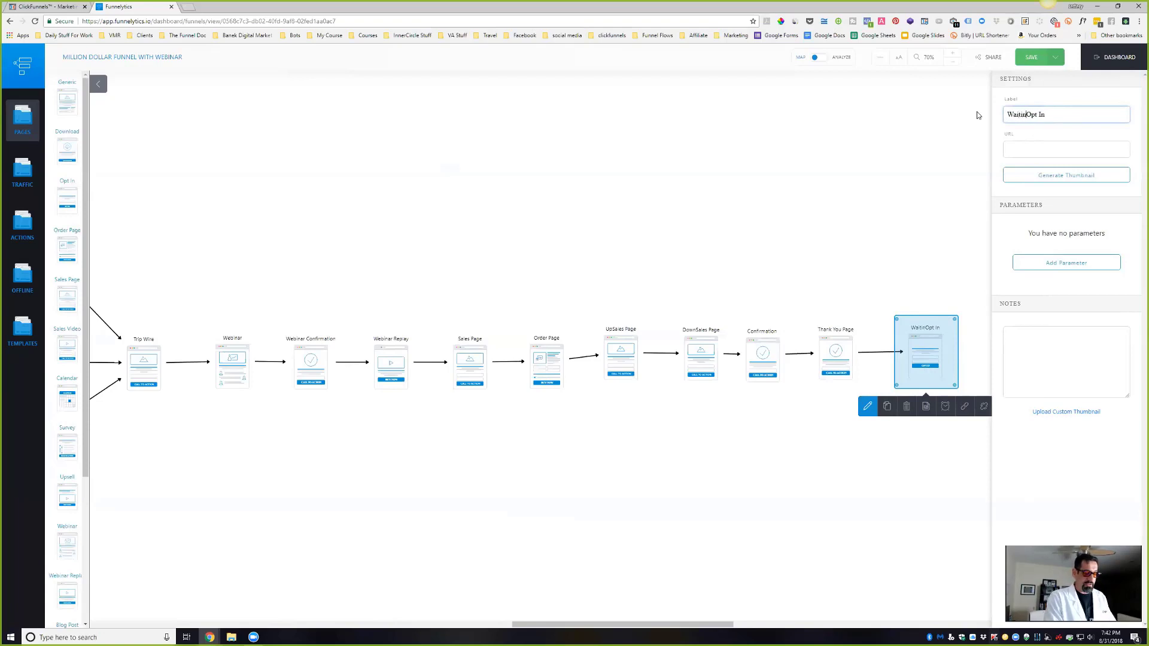
text(List)
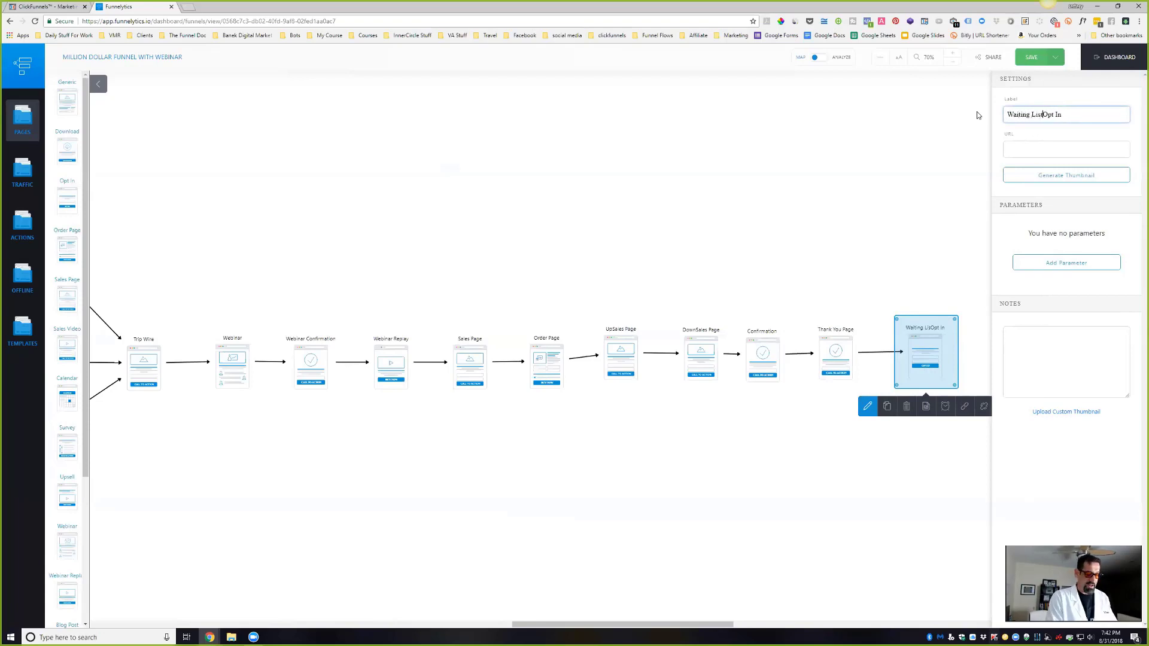
click(868, 228)
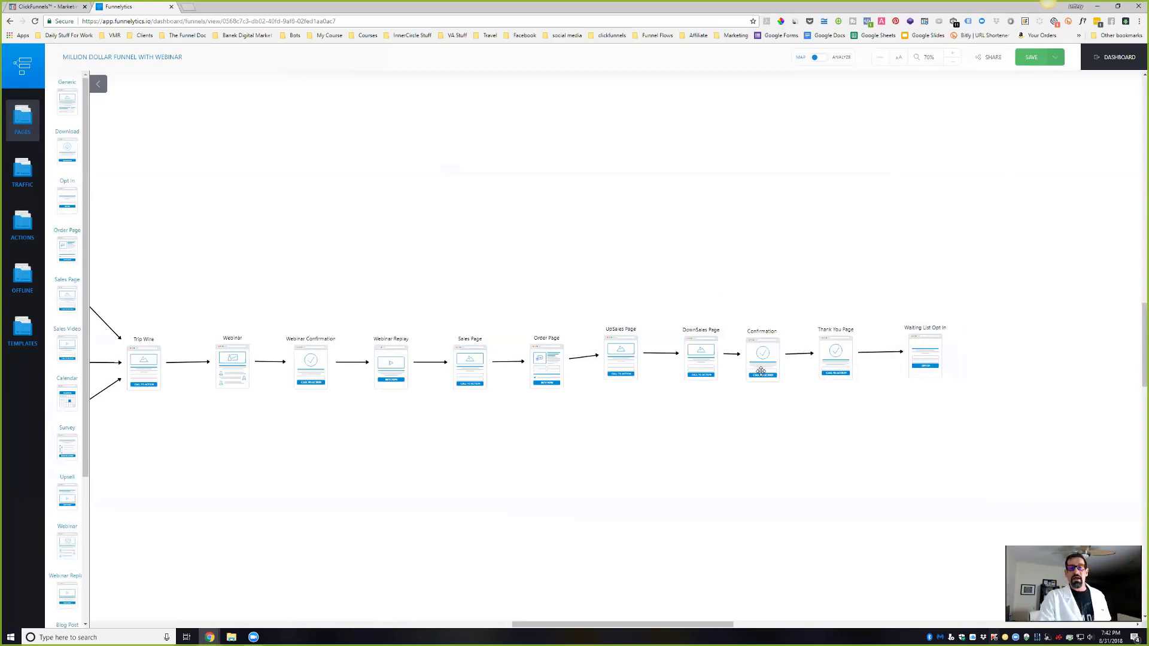
Move the Waiting List Opt In page closer to the row and add a linked Thank You page after it.
click(928, 359)
drag(929, 359, 903, 368)
scroll(75, 432, down, 4)
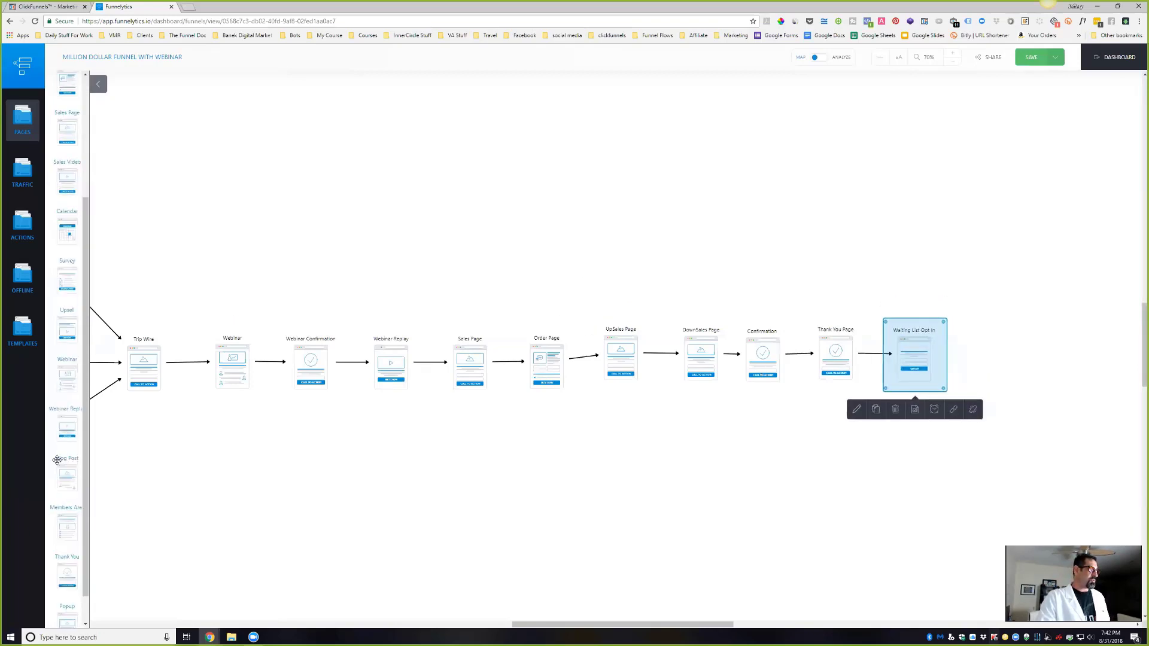
drag(67, 542, 985, 344)
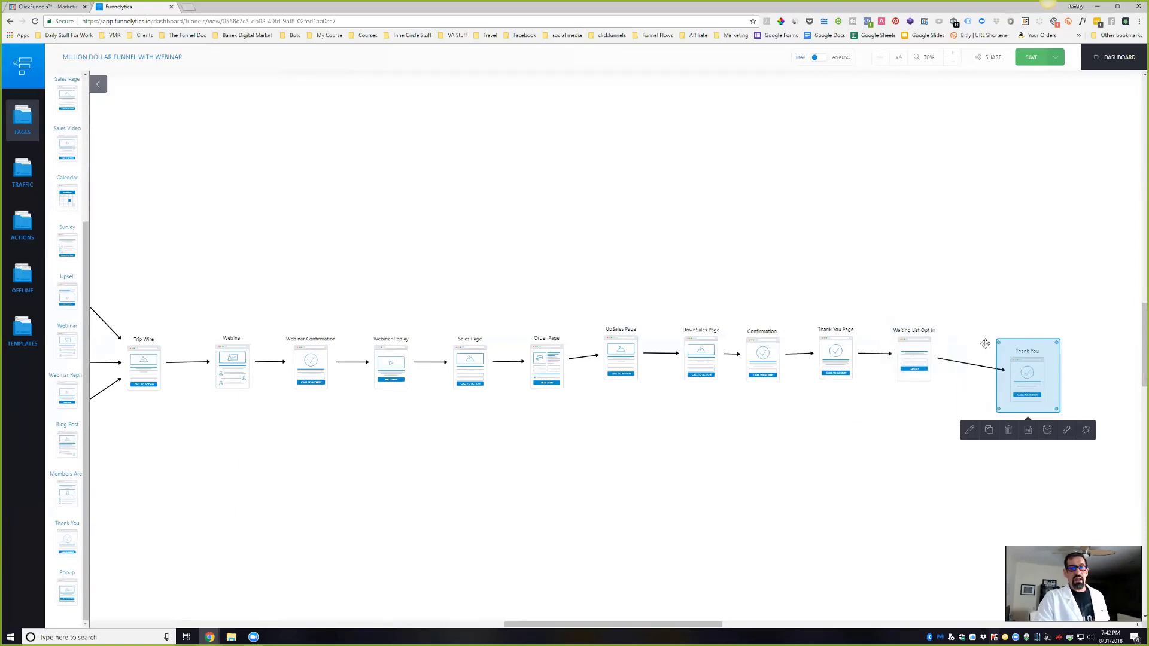
click(971, 295)
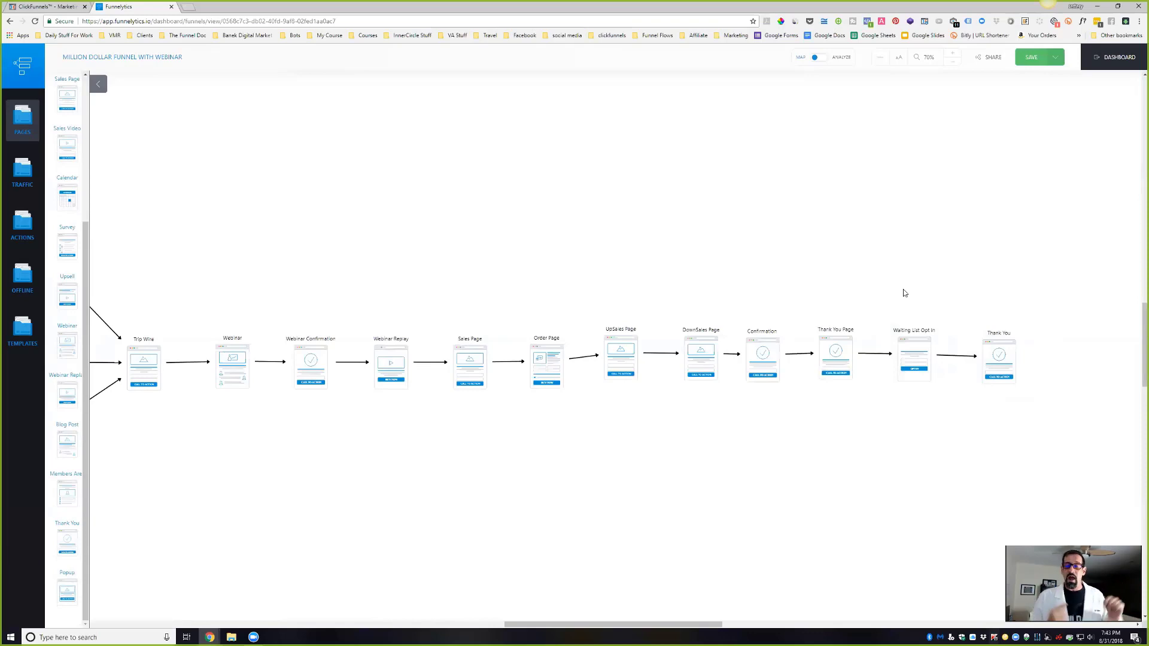
Add a Members Area page after the last Thank You page and link the two.
click(1009, 356)
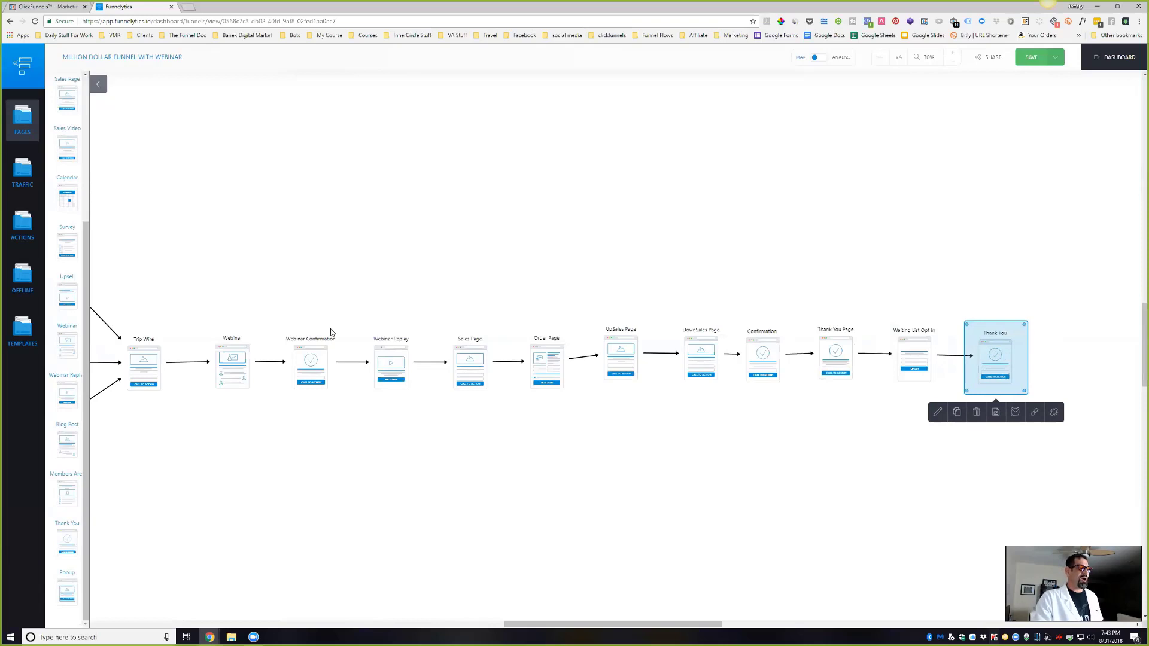
scroll(918, 336, down, 2)
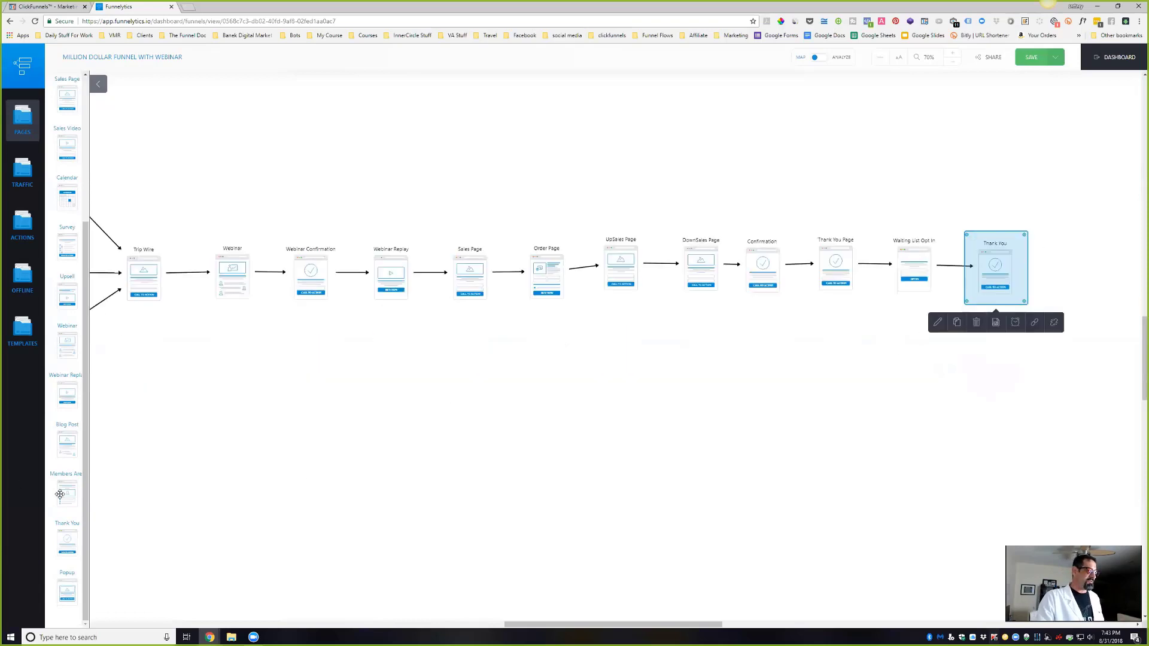
drag(59, 495, 1052, 283)
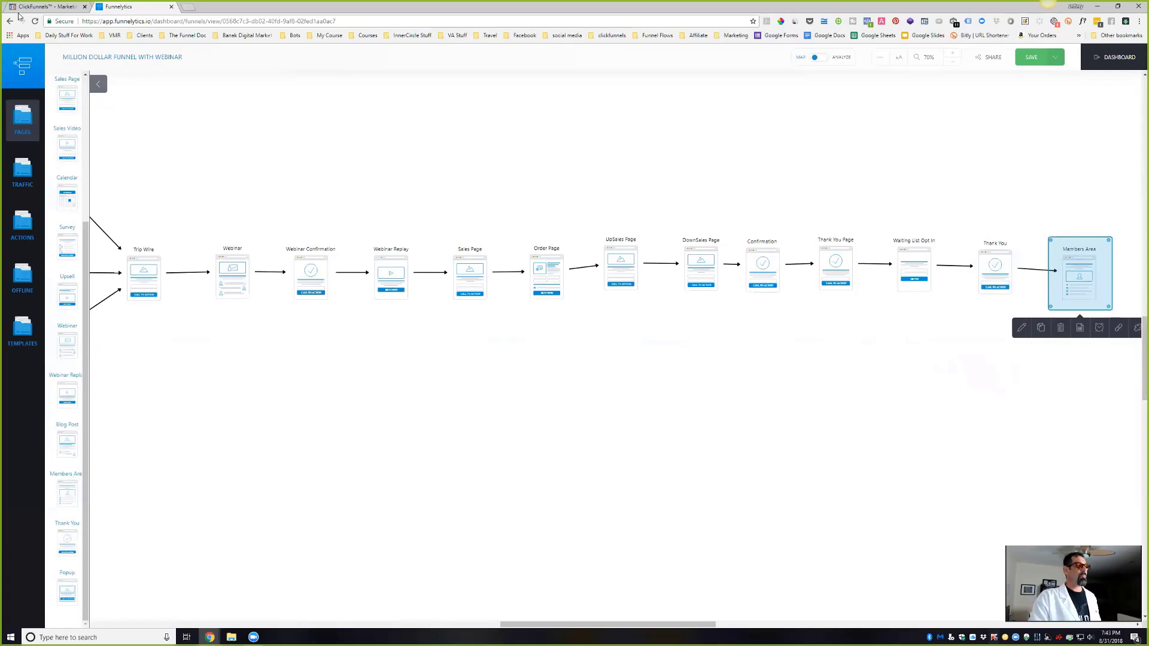
Switch to ClickFunnels and create a funnel step named "Upsell" after the Order Page.
click(44, 5)
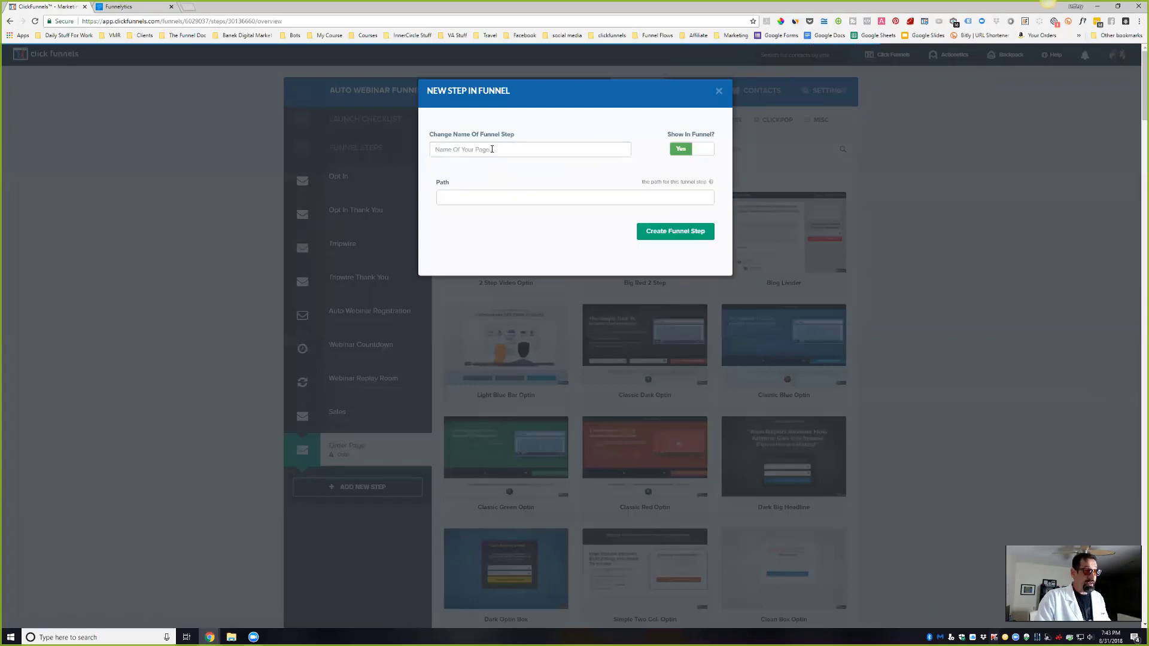
click(492, 151)
text(Upse)
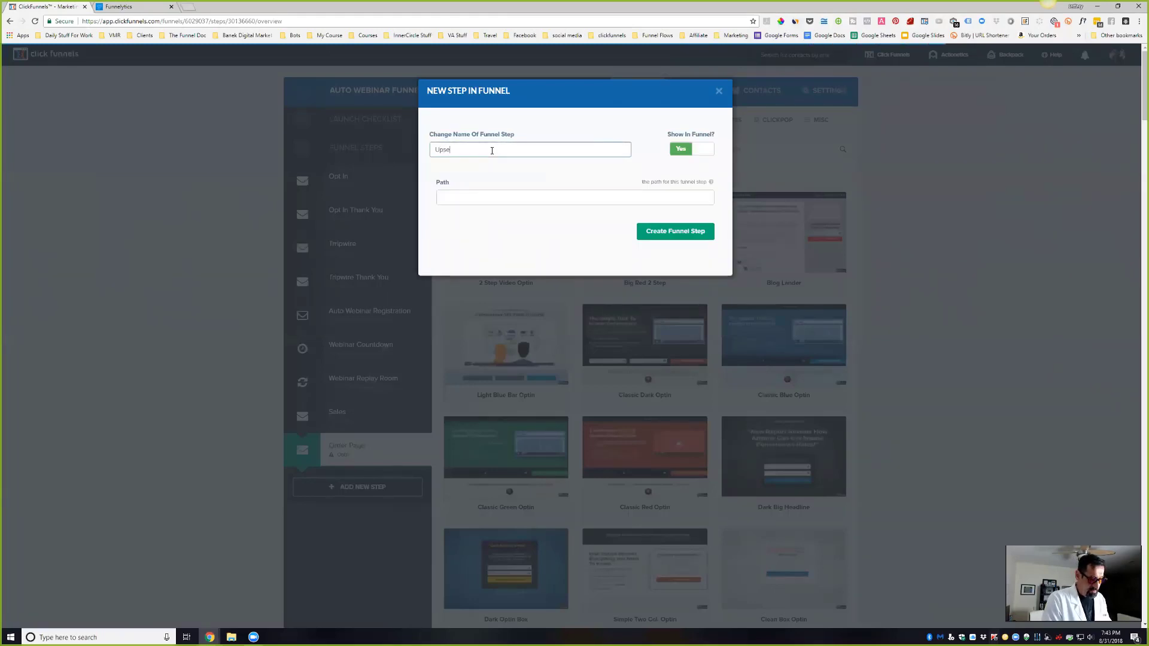
text(ll)
click(677, 234)
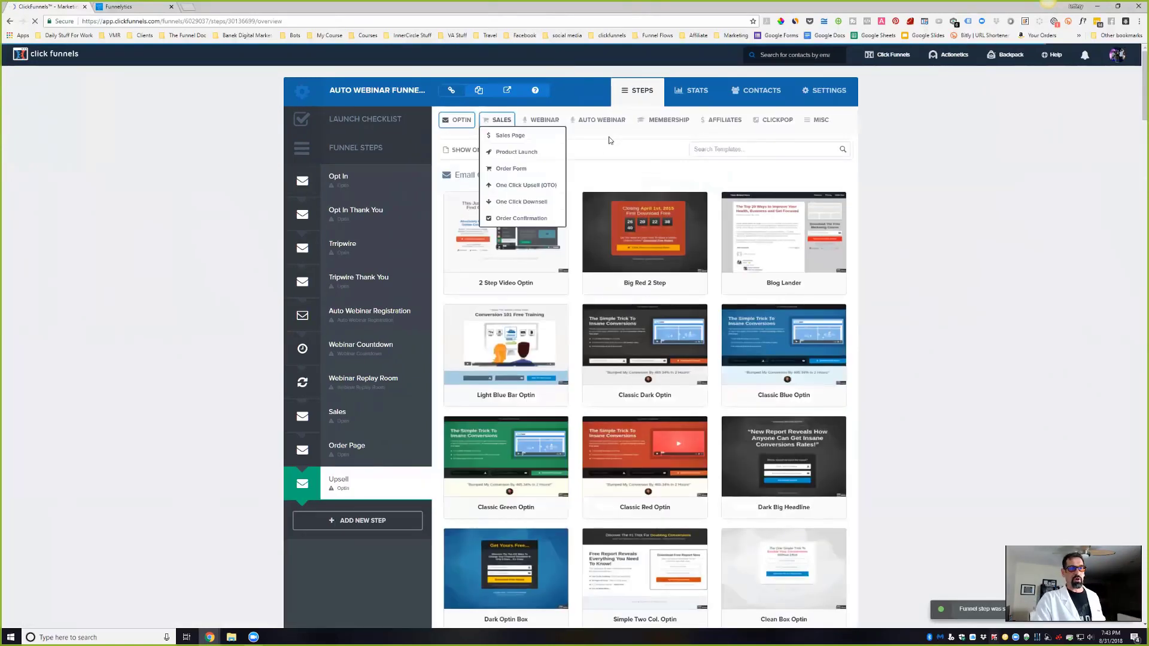
mouse_move(503, 122)
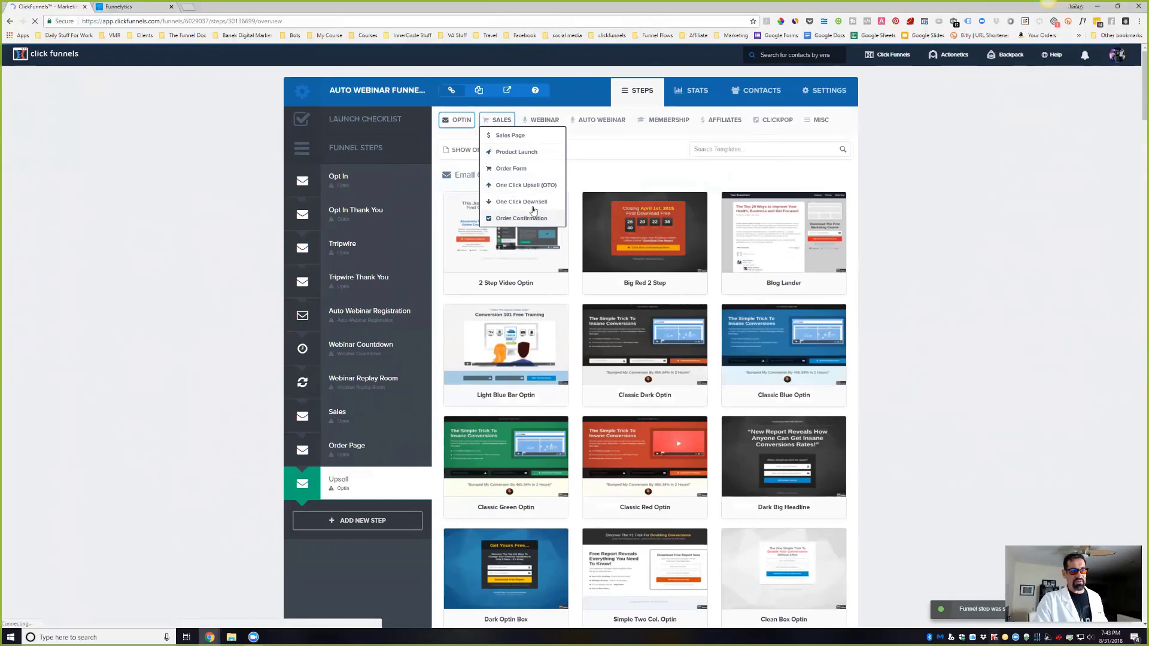
Create a funnel step named "Downsell" after the Upsell step.
click(341, 521)
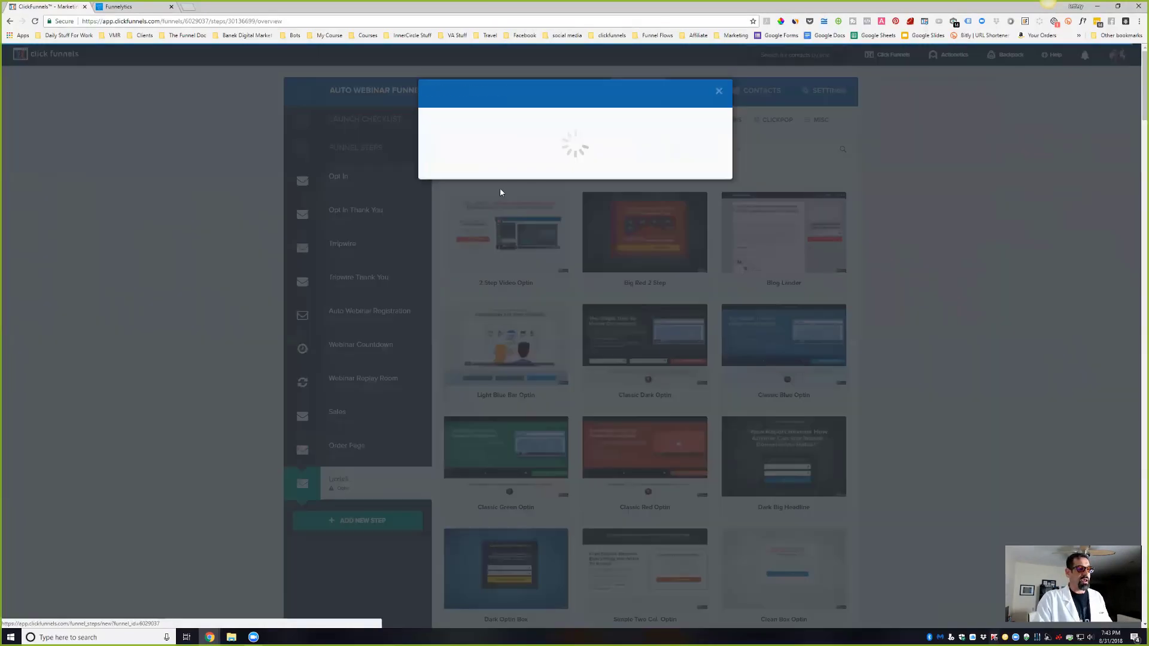
click(517, 149)
text(Dowen)
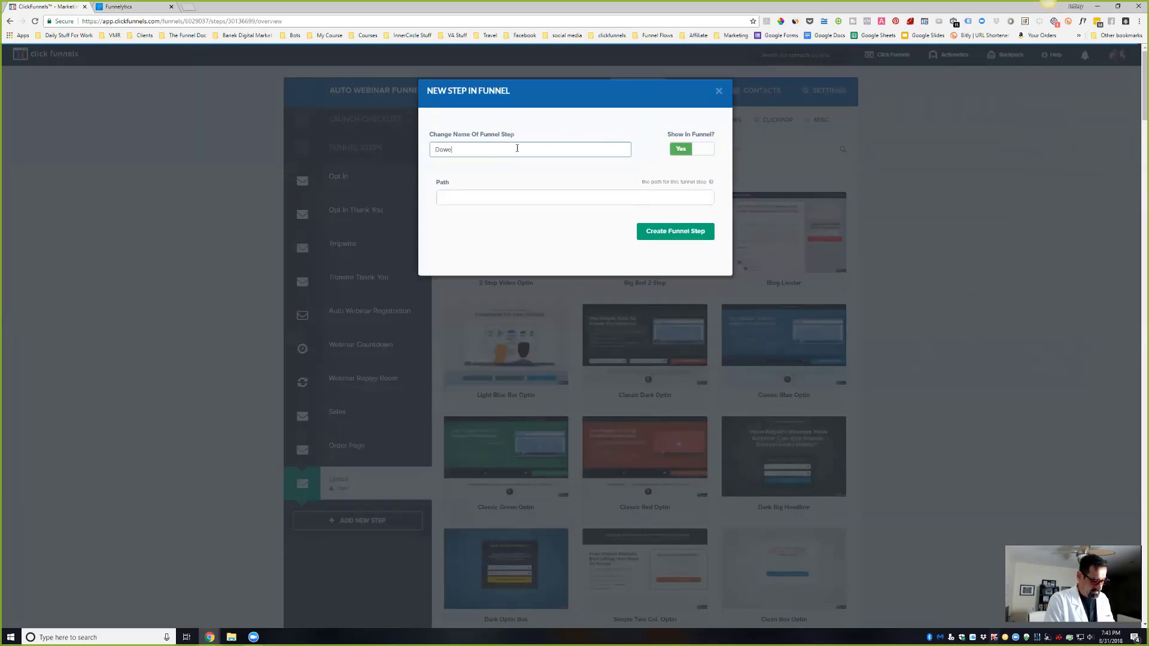
key(BackSpace)
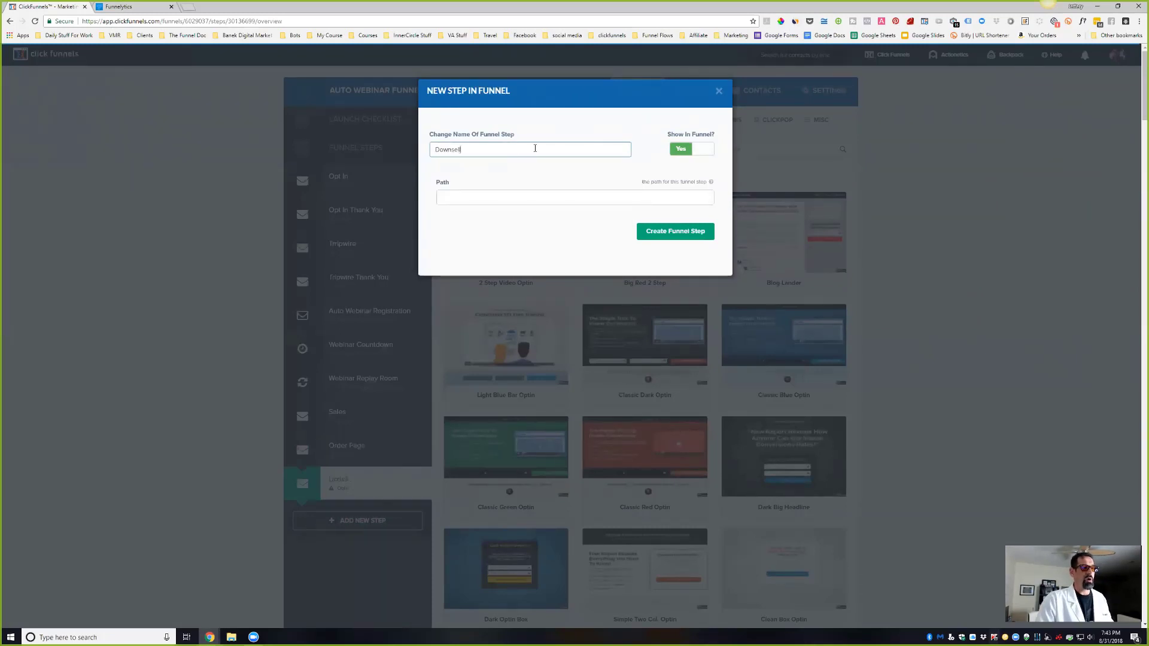
text(nsell)
click(676, 231)
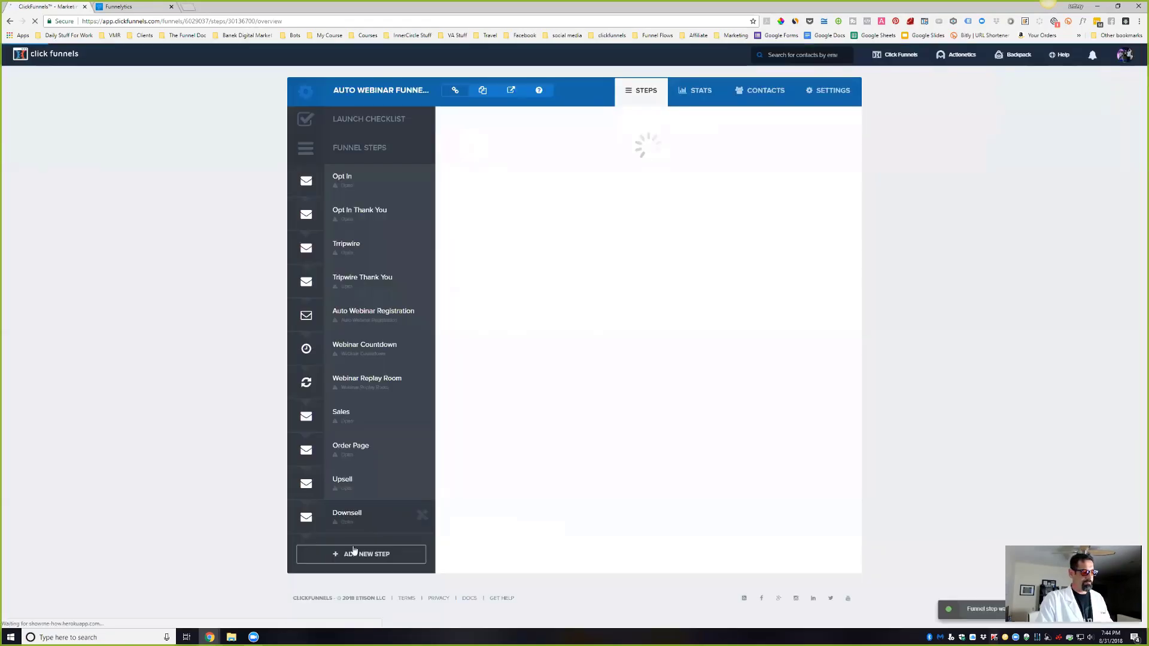
click(353, 552)
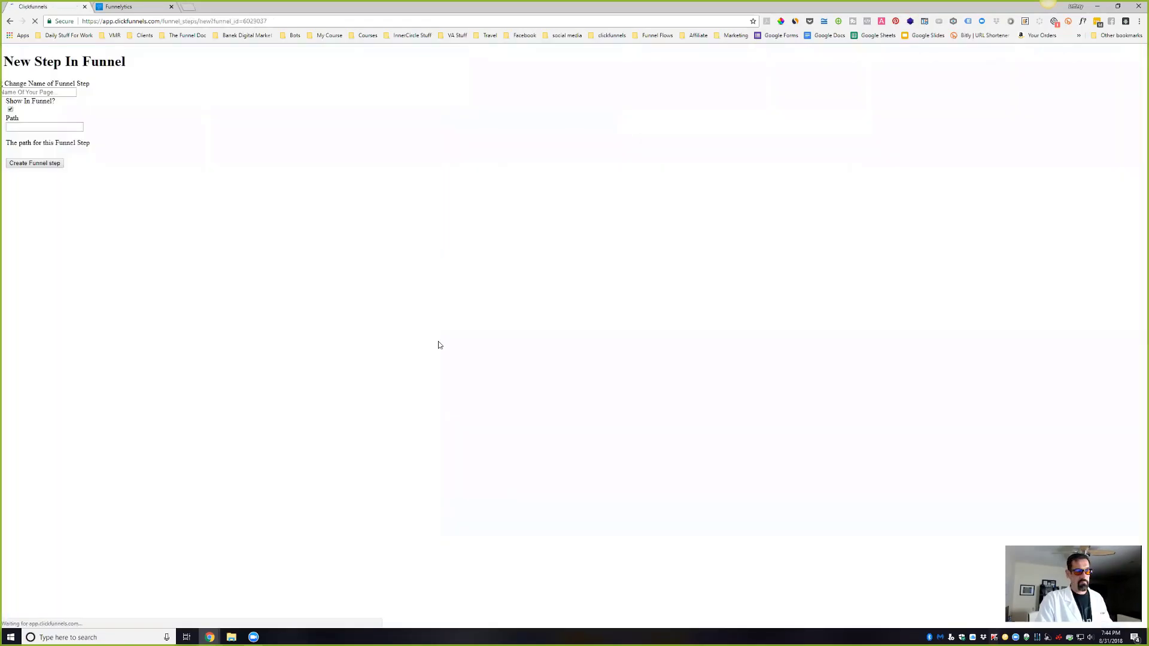
click(10, 22)
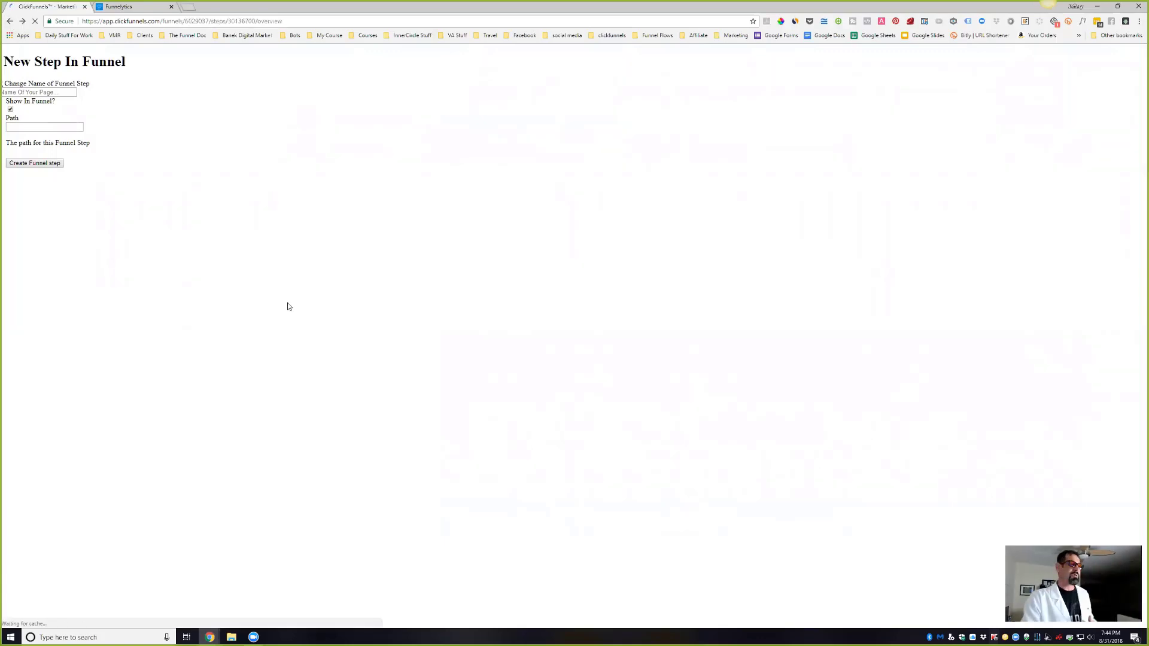
Switch to Funnelytics, level the Members Area page with the row and relabel it "Members Access".
click(142, 8)
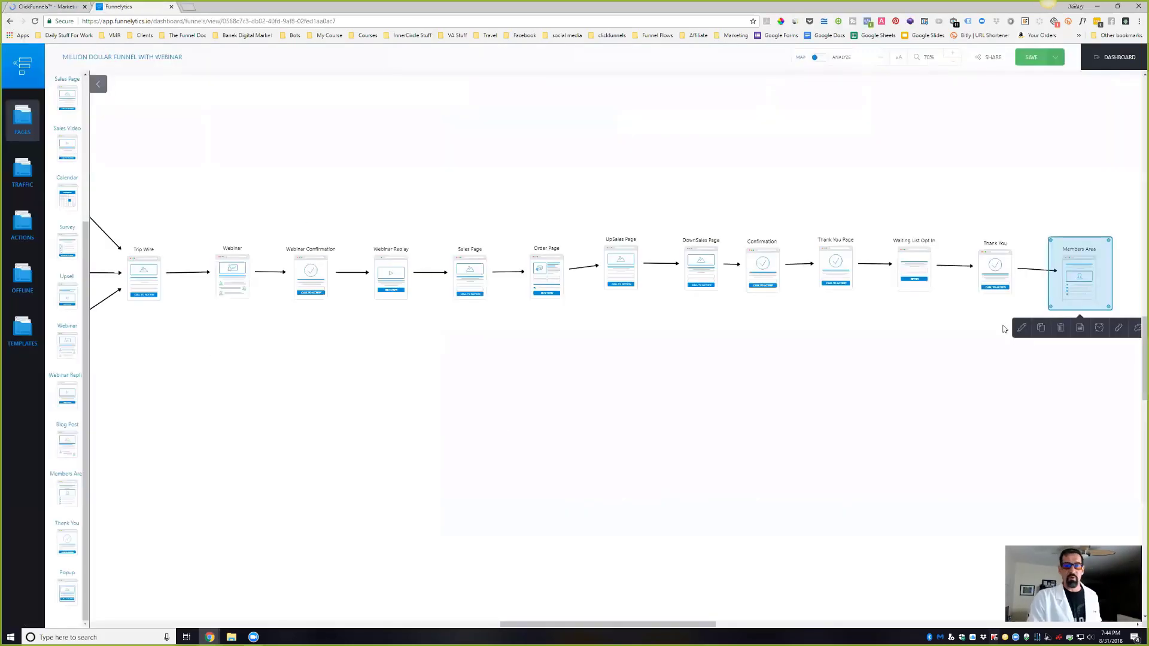
drag(643, 624, 698, 609)
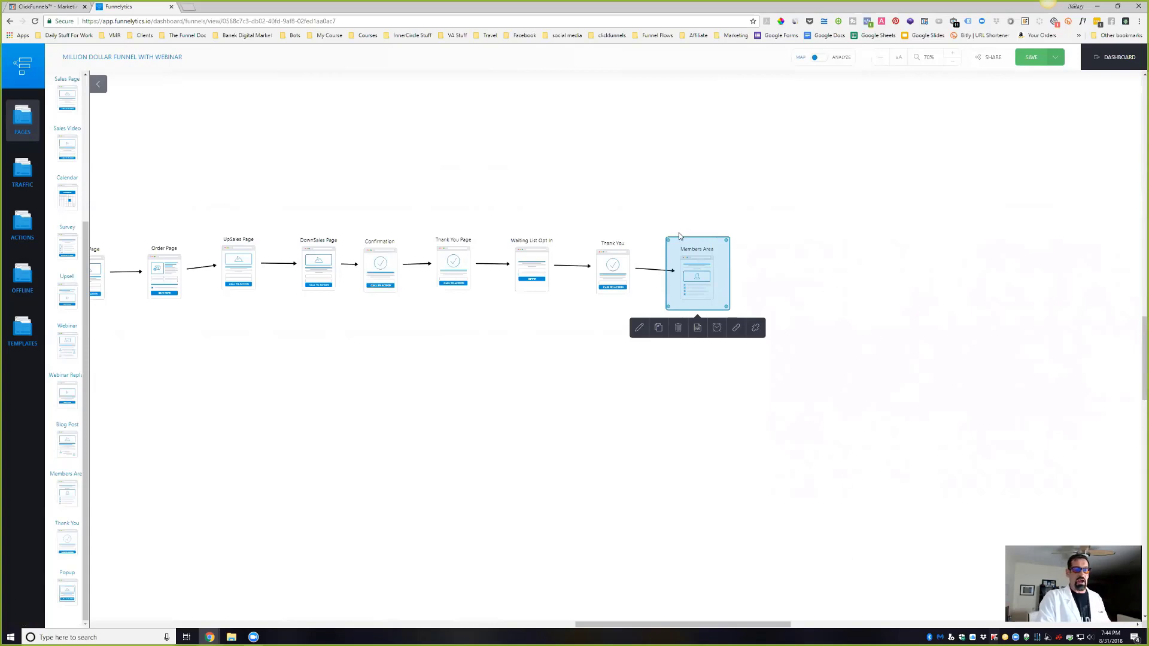
click(639, 318)
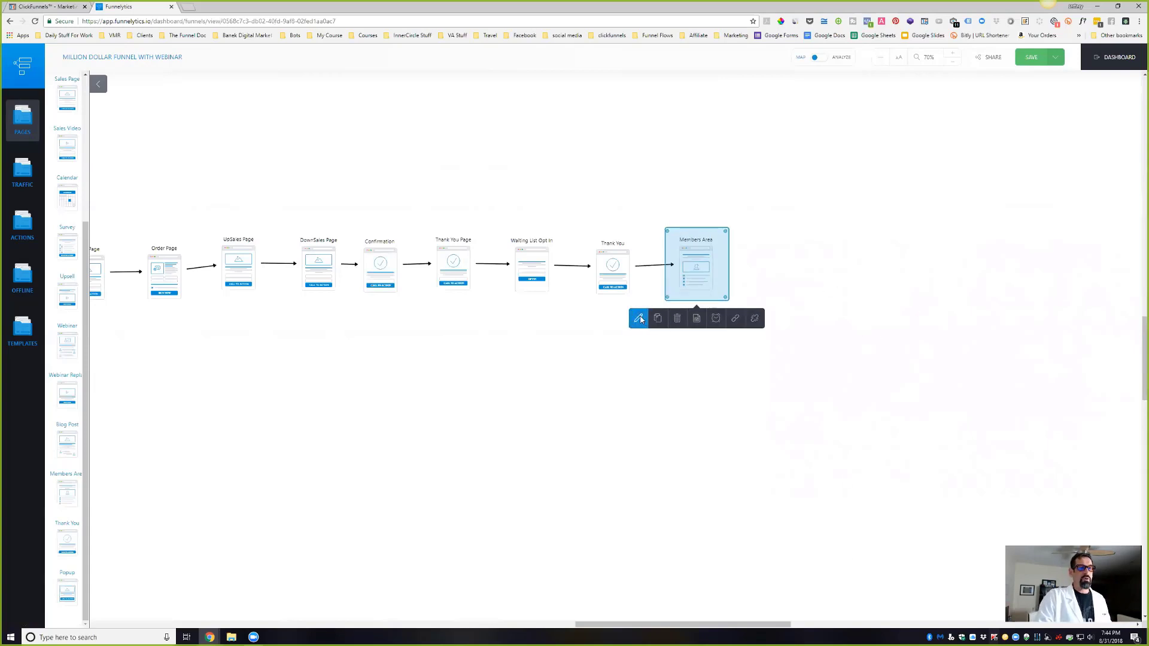
double_click(1046, 116)
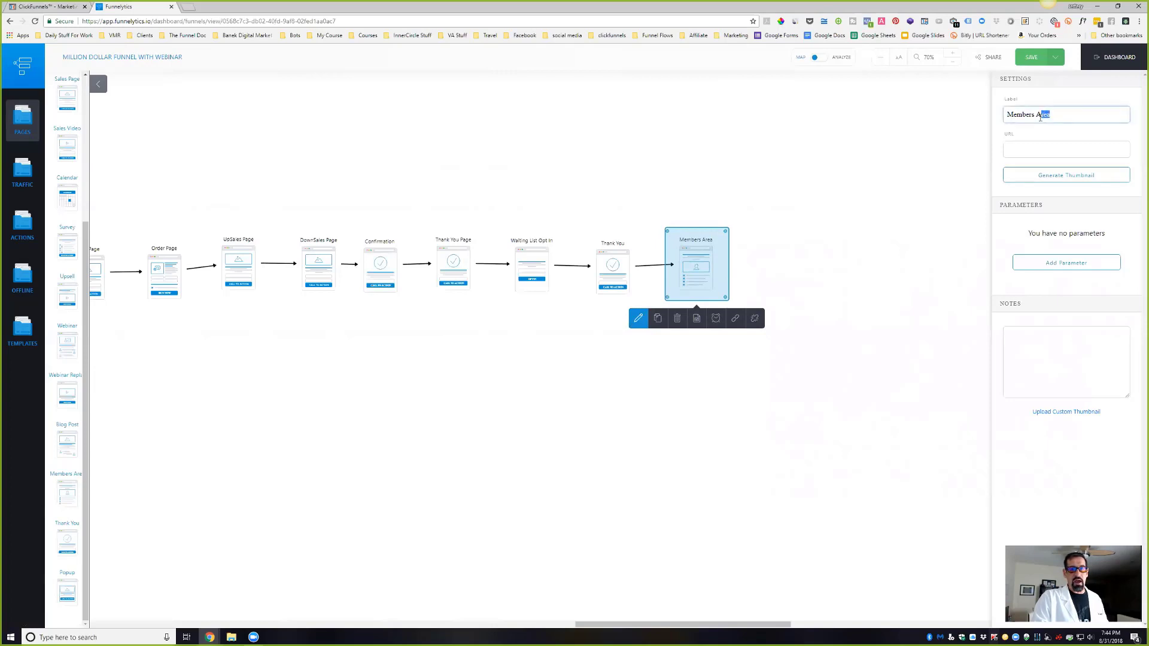
text(Access)
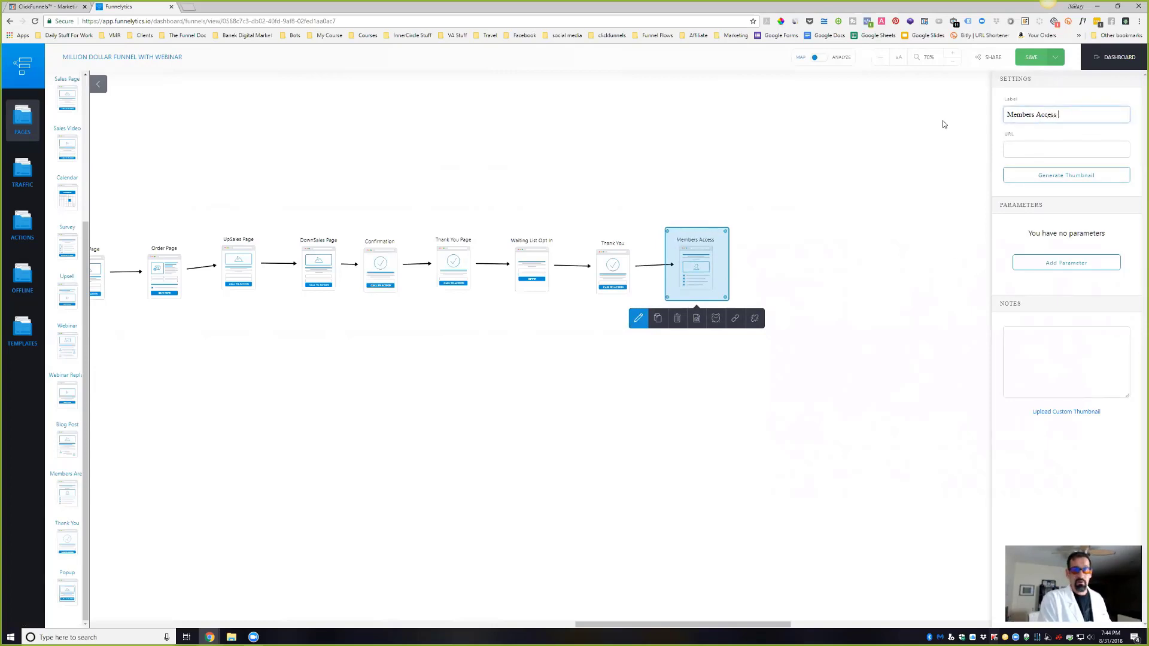
click(839, 213)
Duplicate the Members Access page, place the copy at the end of the row and link the original to it.
click(710, 292)
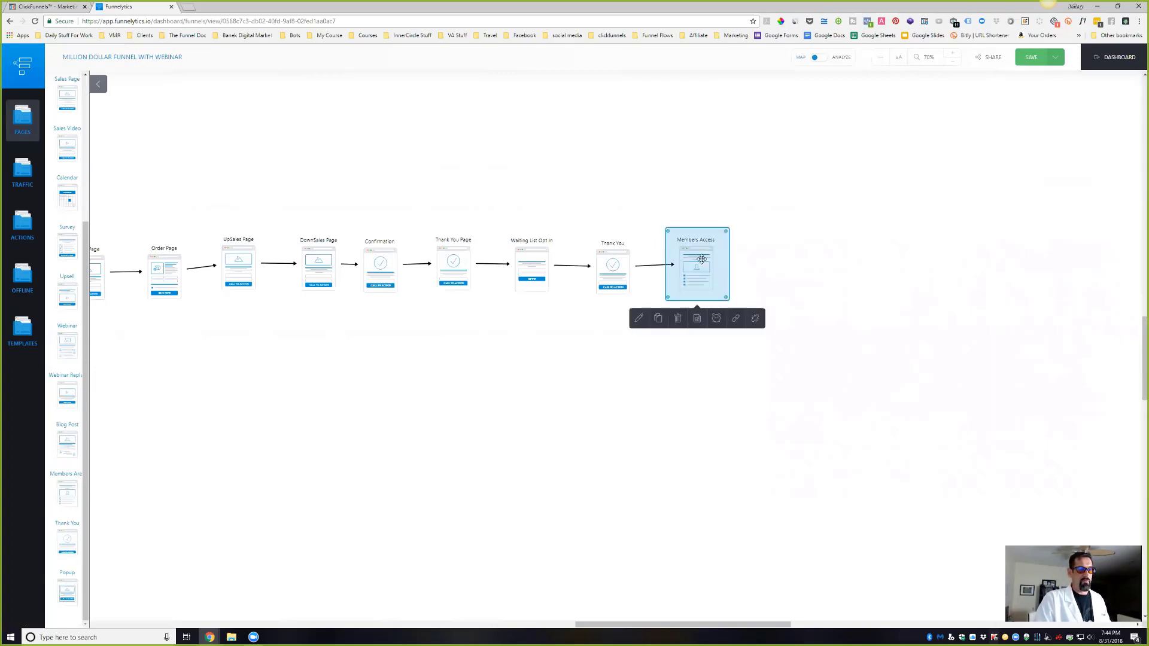
drag(722, 288, 771, 284)
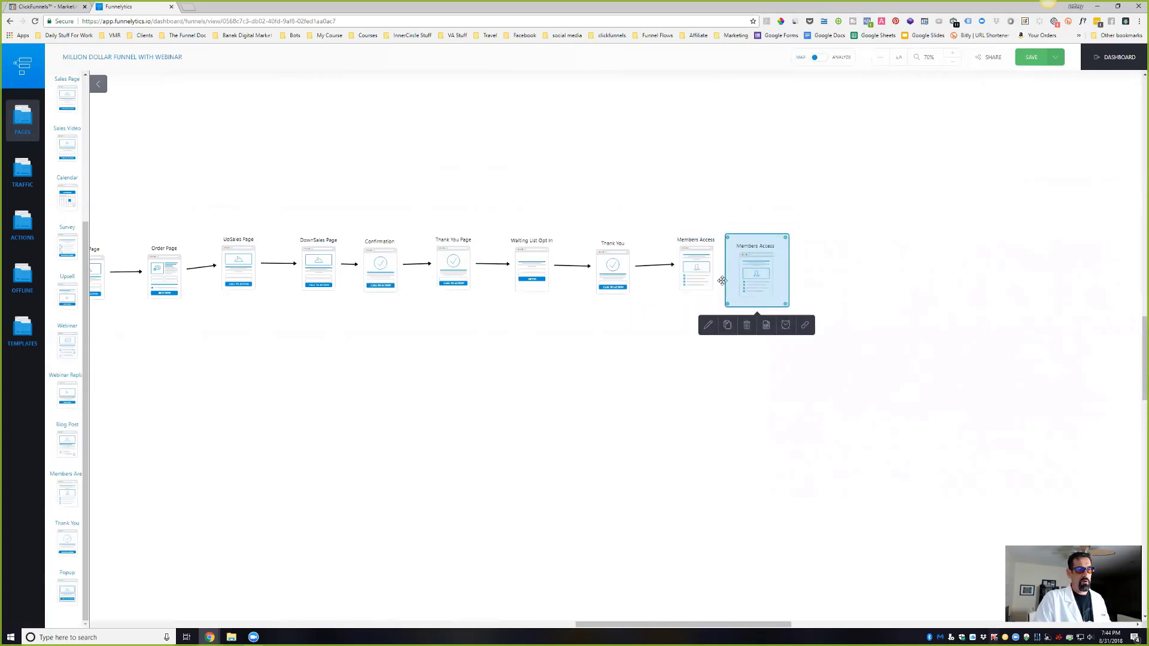
click(723, 280)
click(736, 318)
click(753, 274)
click(753, 273)
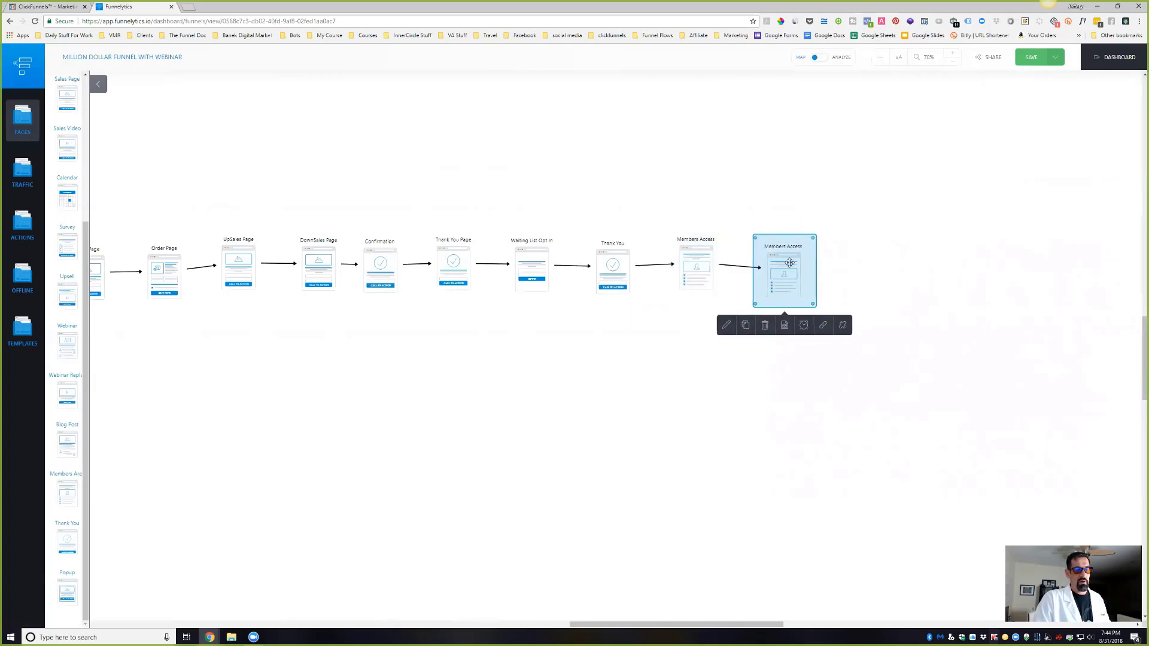
Relabel the duplicated Members Access page at the end of the row "Membership Site".
click(726, 325)
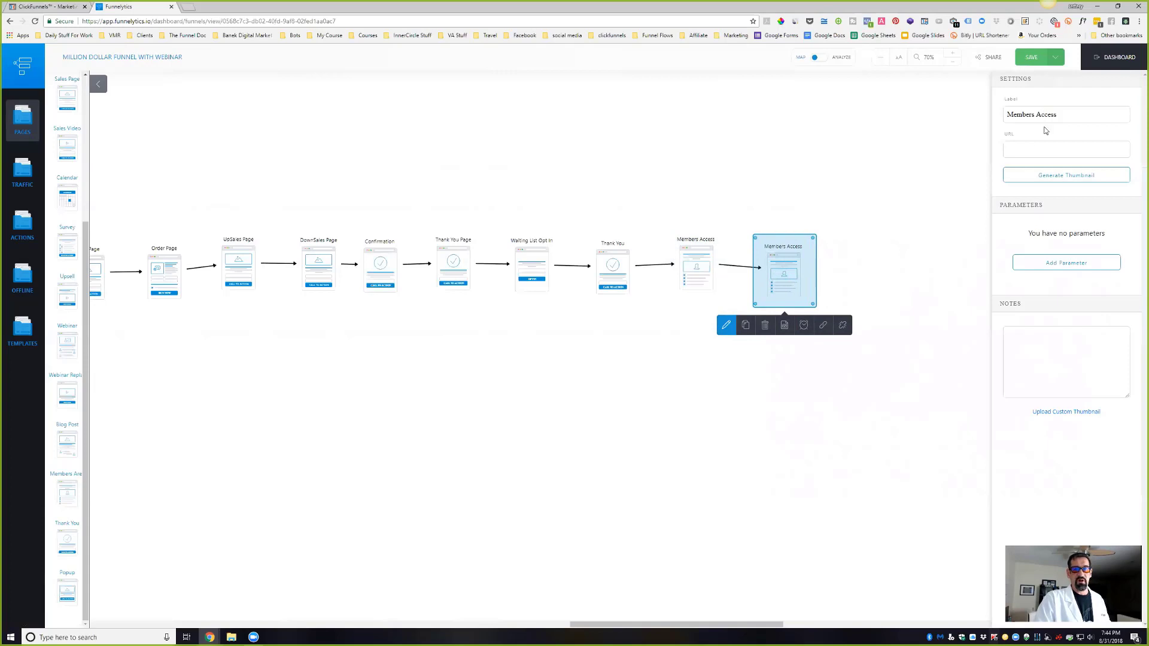
drag(1058, 115, 1035, 117)
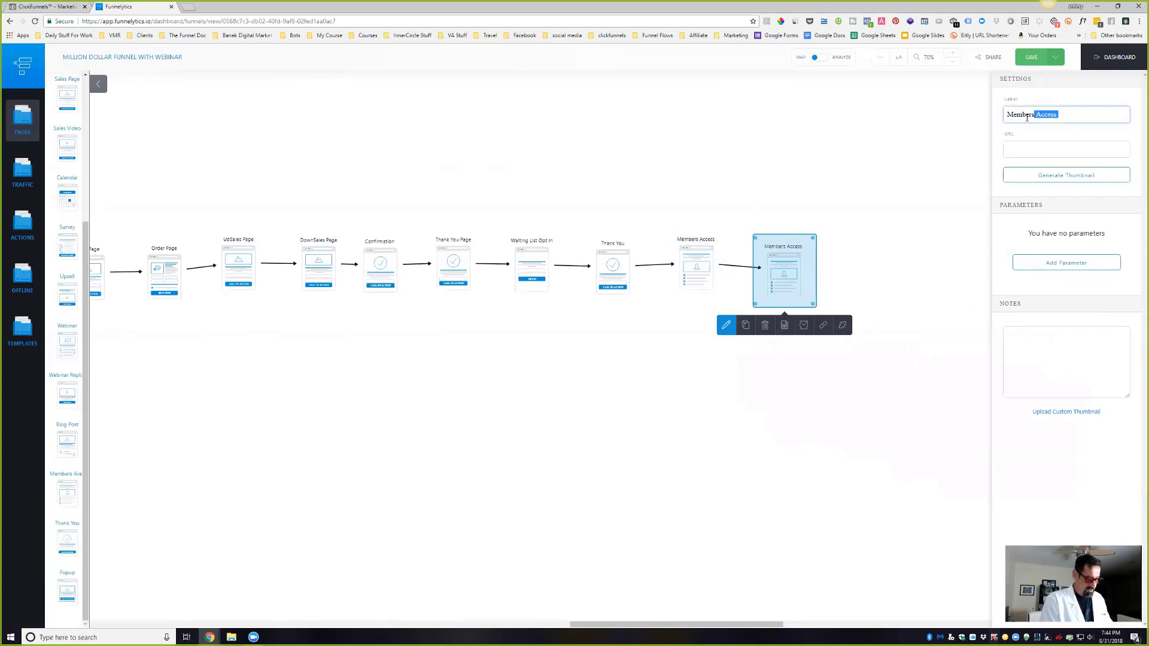
text(hip )
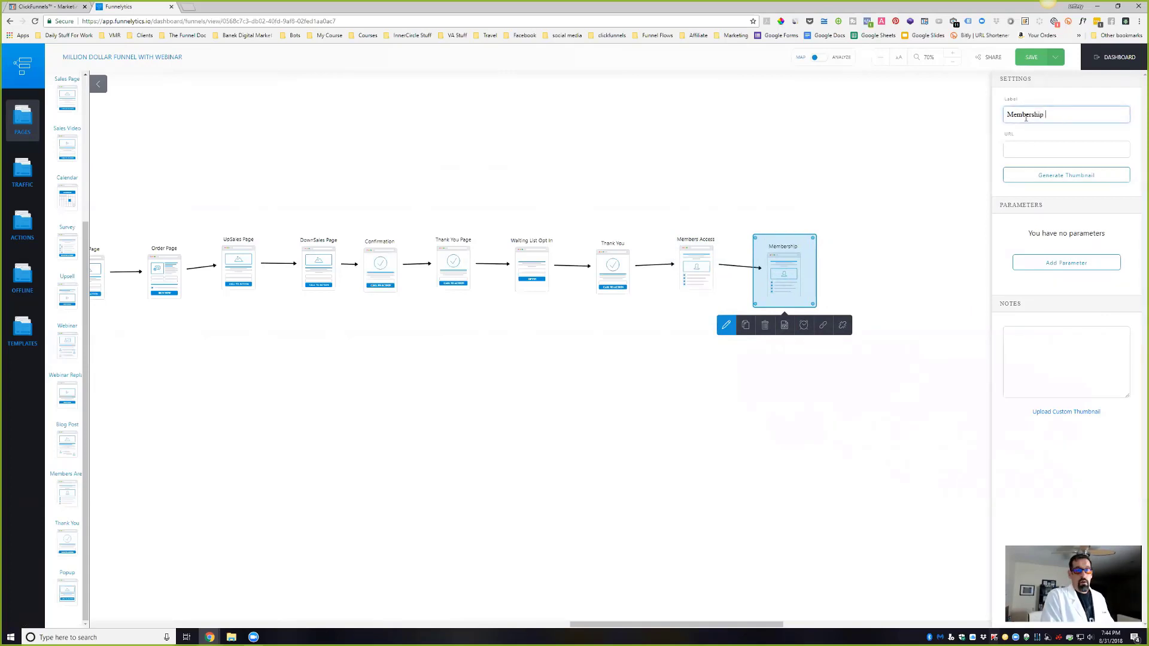
text(Sit)
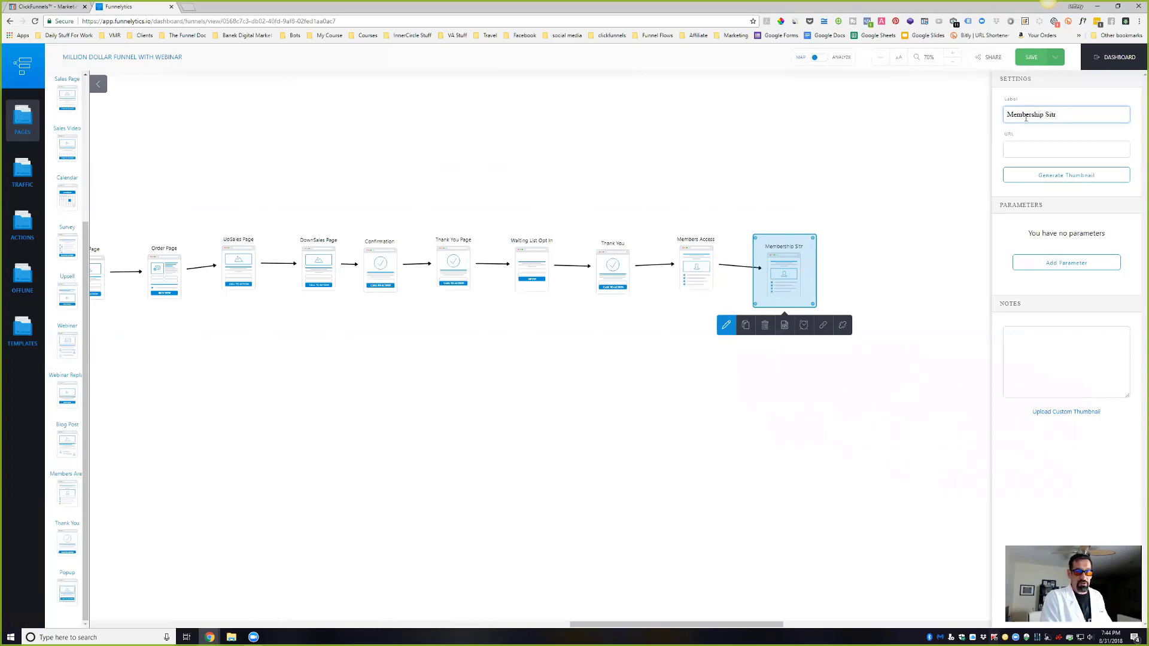
text(e)
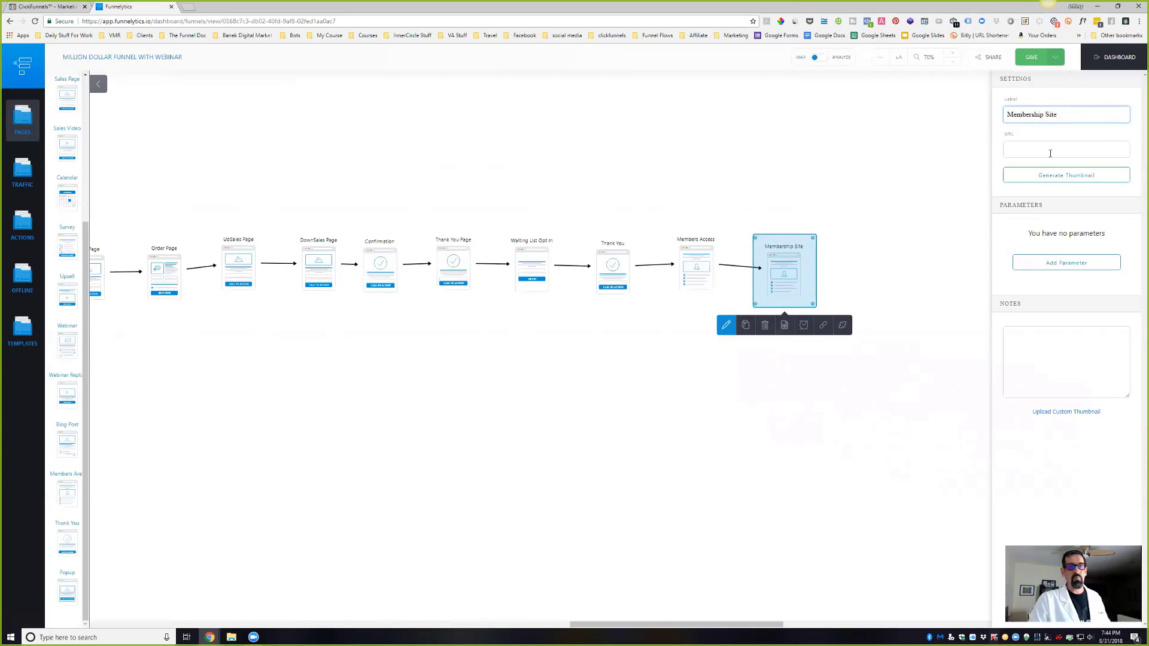
click(798, 255)
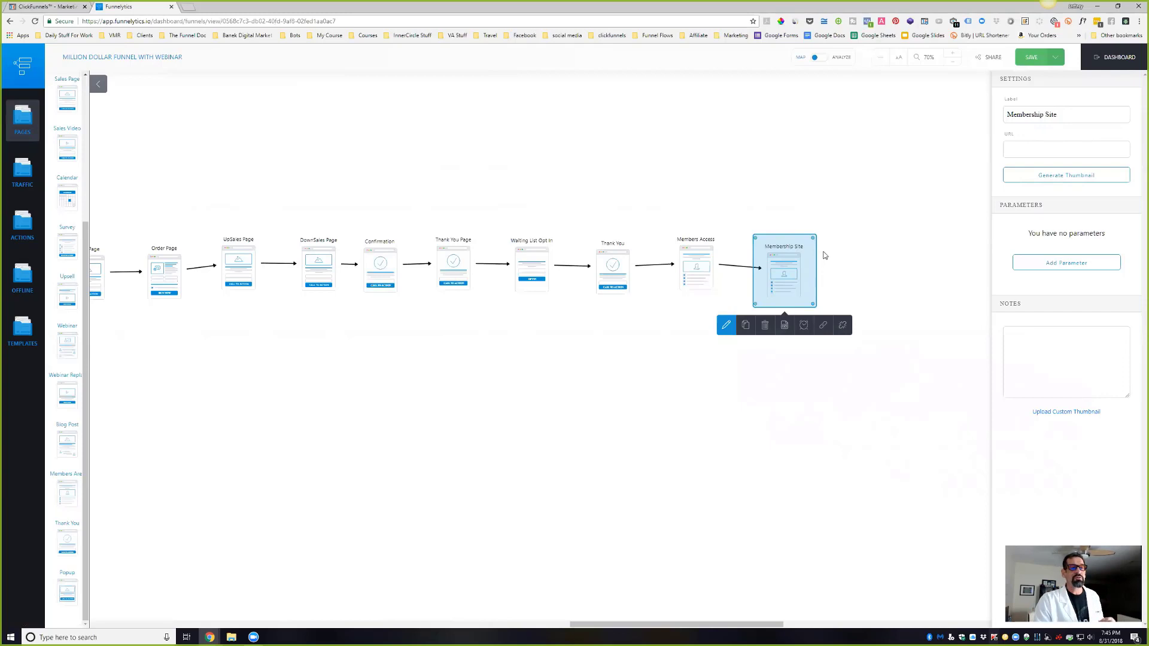
click(860, 265)
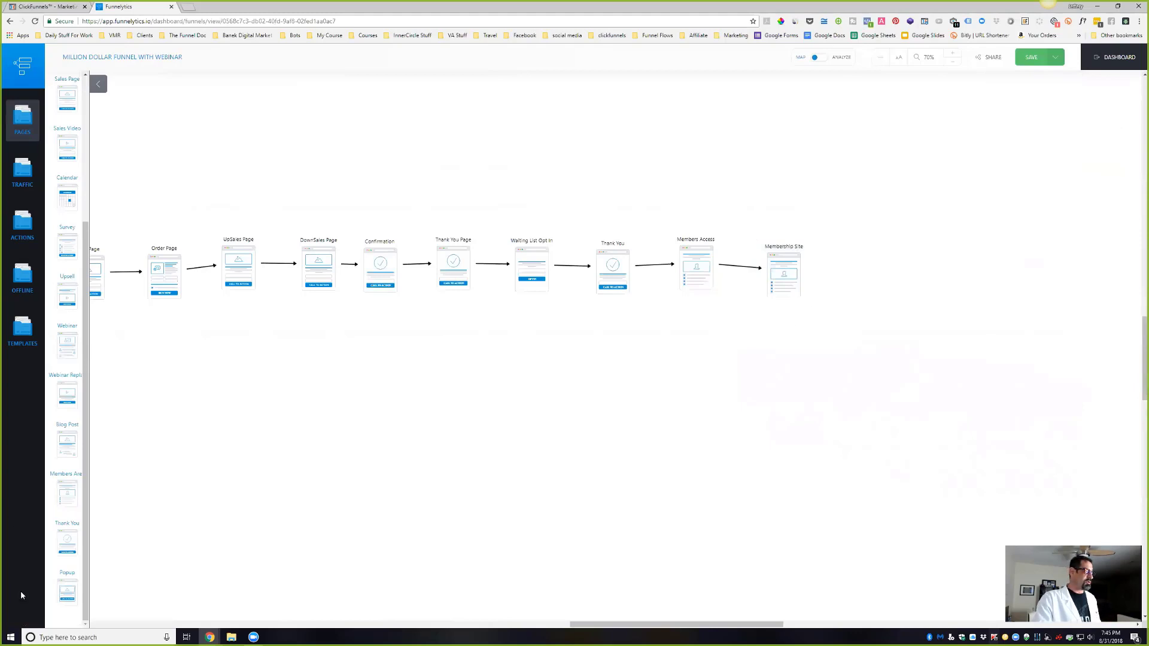
Add a Members Area page after the Membership Site page and link the Membership Site page to it.
drag(71, 485, 903, 272)
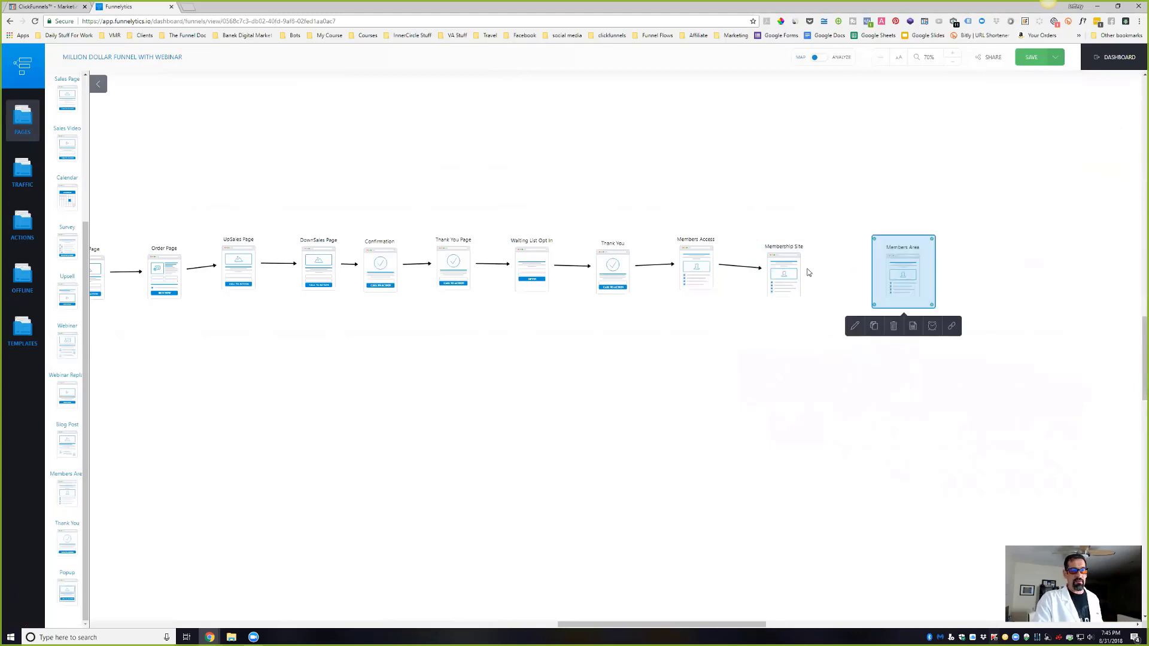
click(789, 263)
click(827, 328)
click(903, 273)
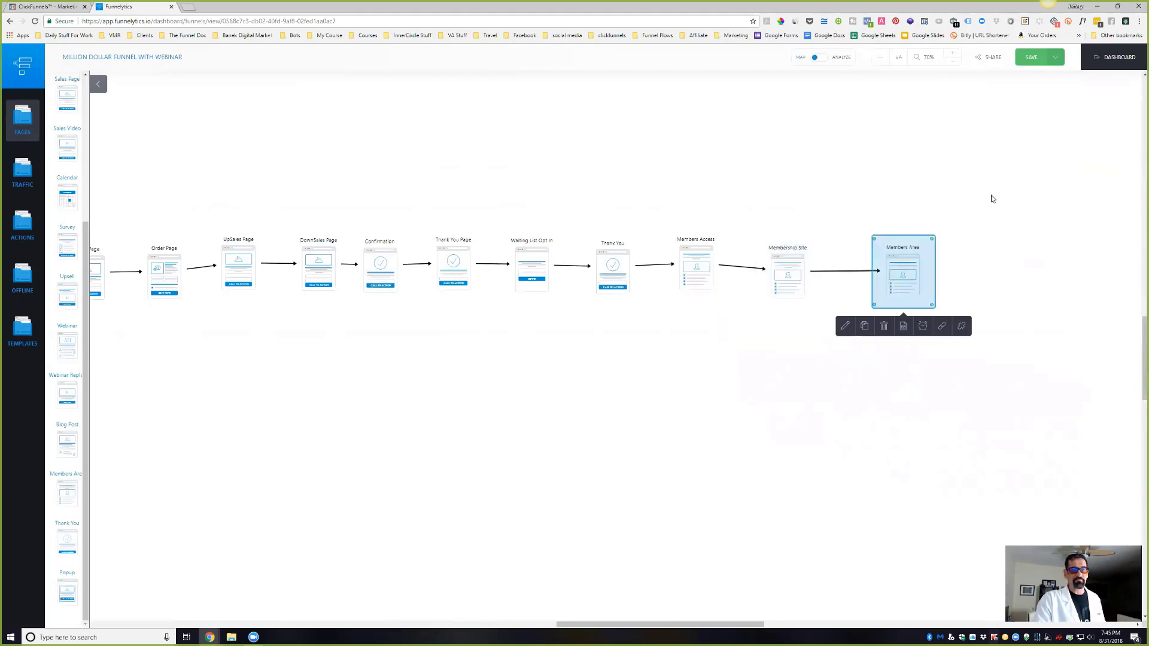
Relabel the new Members Area page "Affiliate Access Page".
click(845, 327)
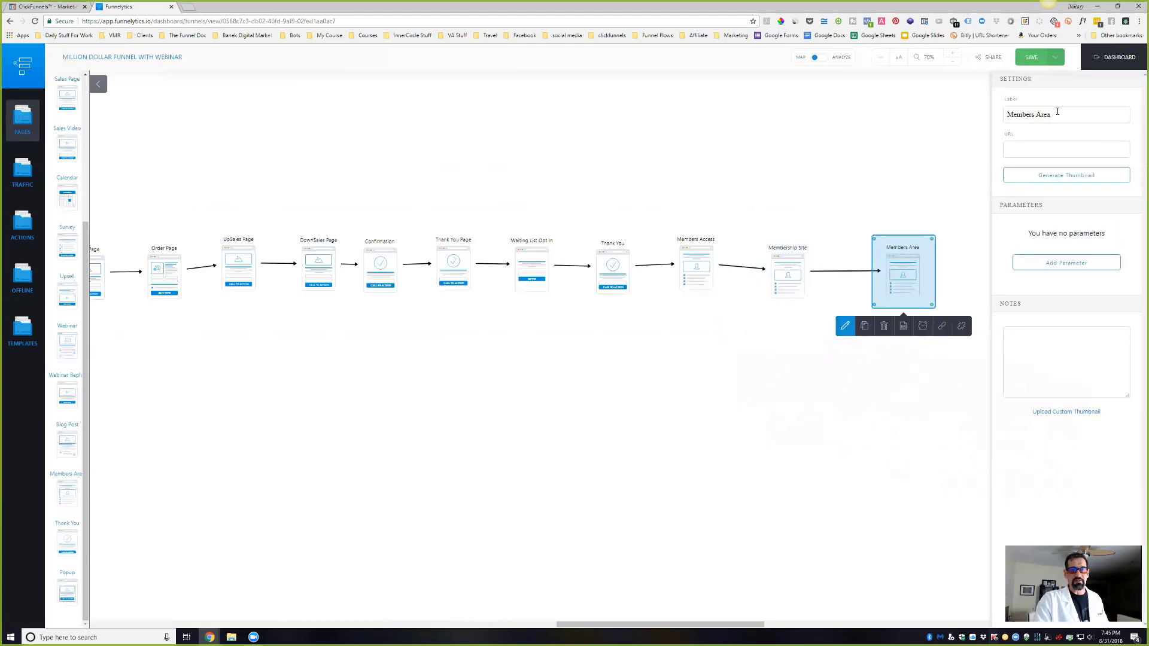
drag(1058, 111, 988, 118)
text(Af)
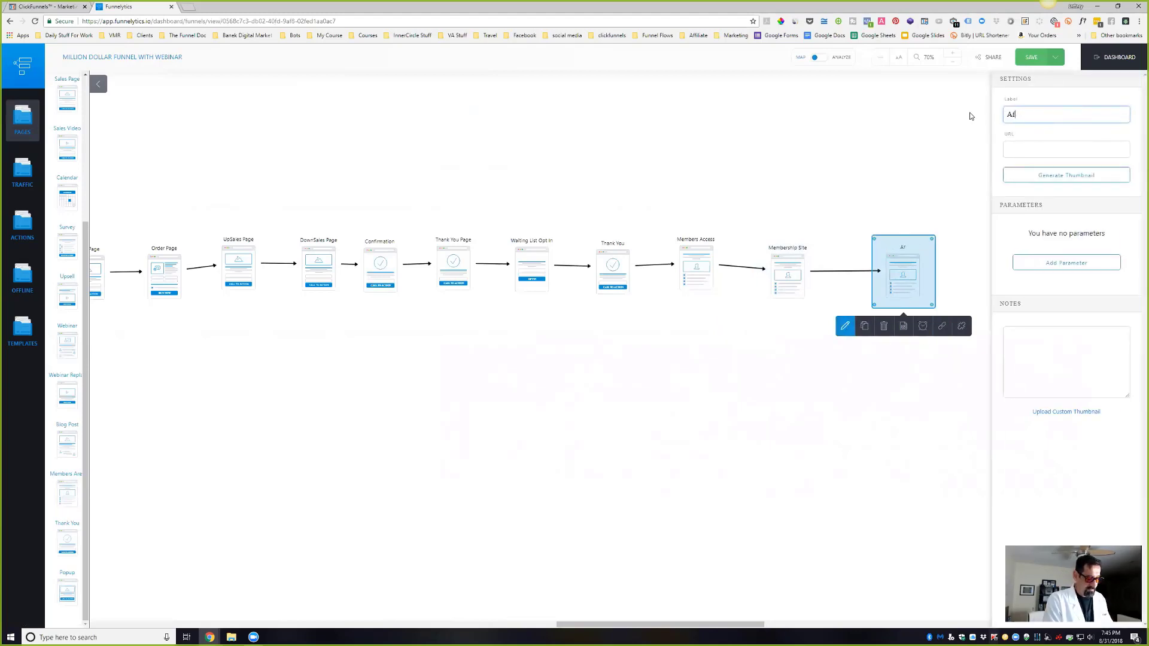
text(filiate Acc)
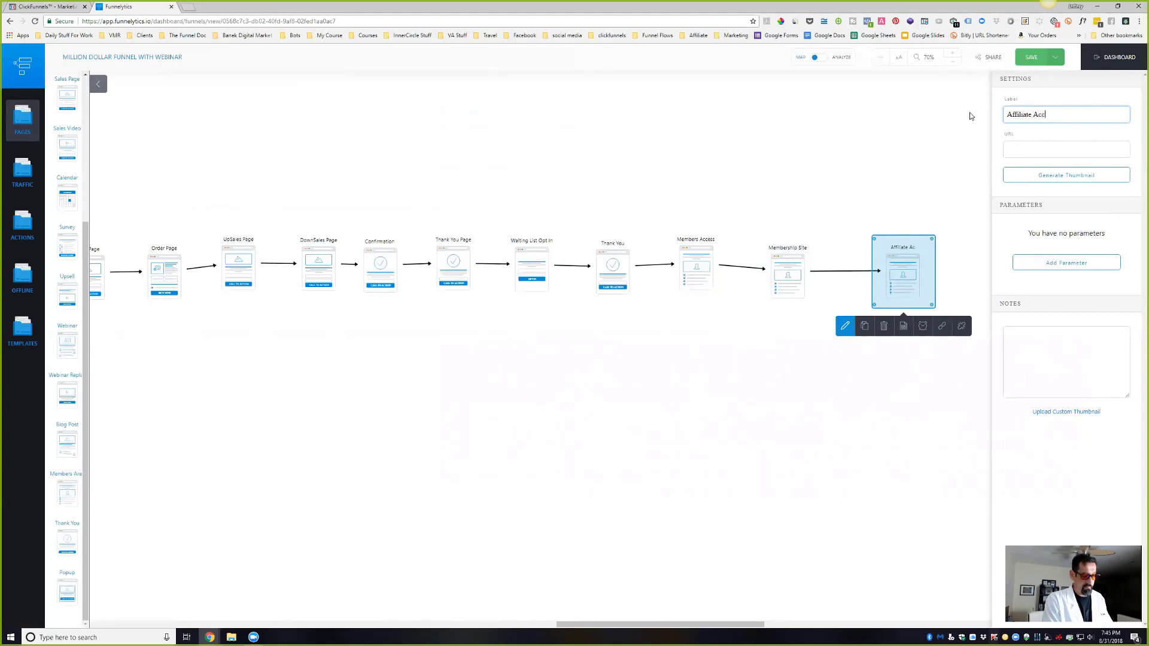
text(ess Pay)
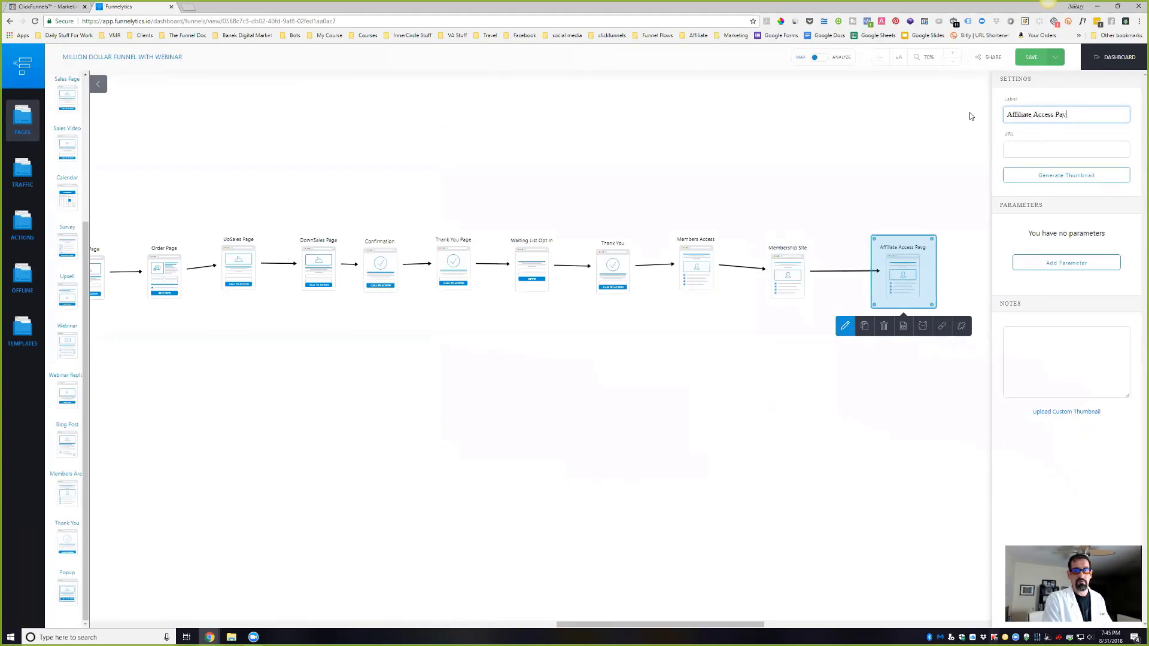
text(e)
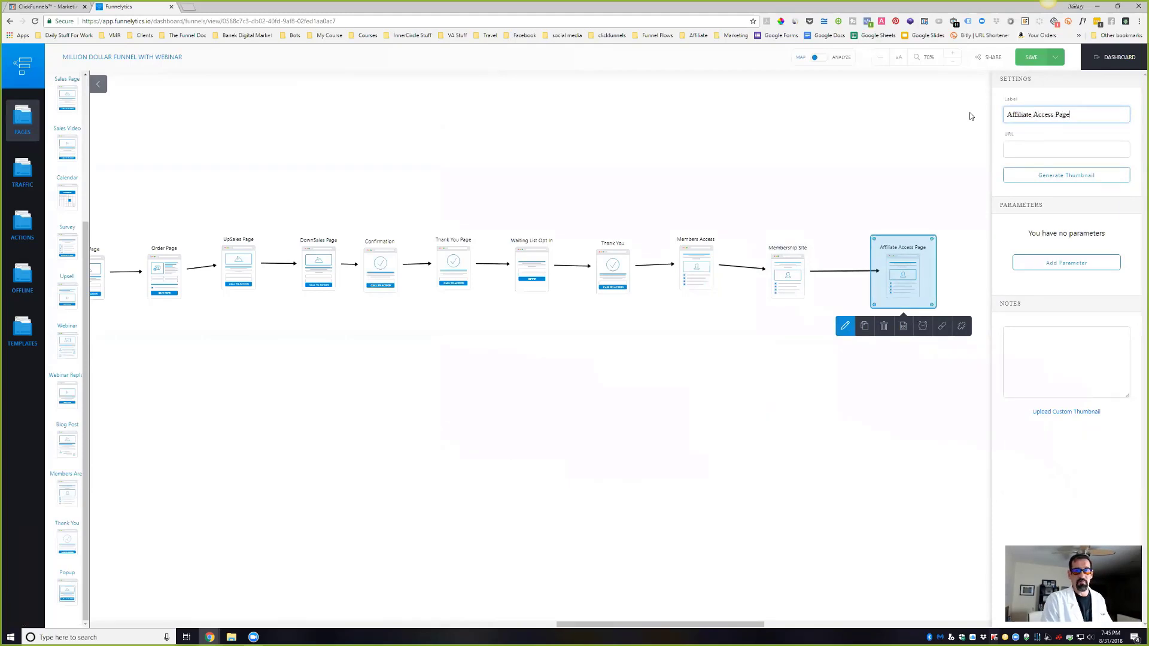
Duplicate the Affiliate Access Page, link the original to the copy and place the copy at the end of the row.
click(864, 325)
click(837, 371)
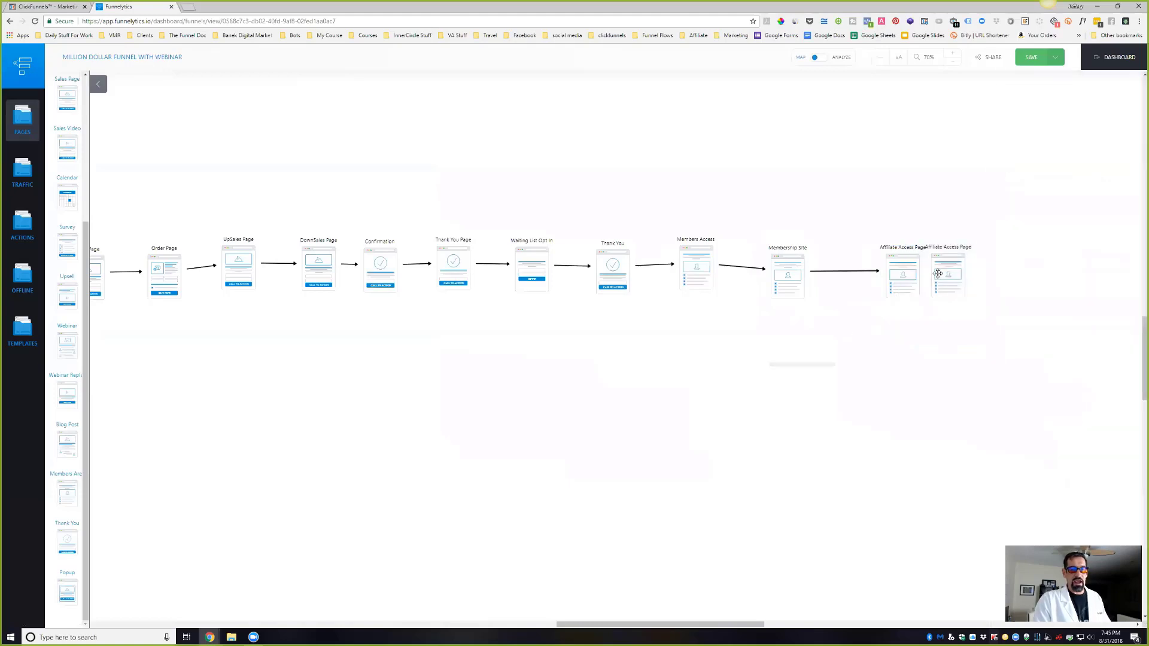
click(903, 272)
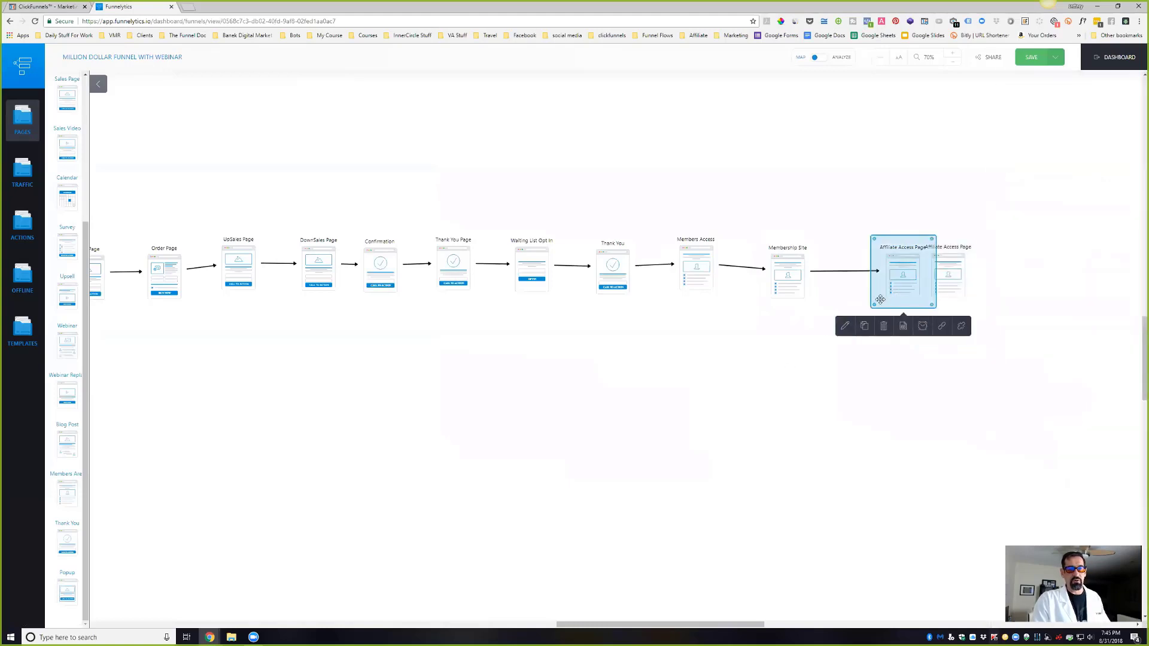
click(942, 326)
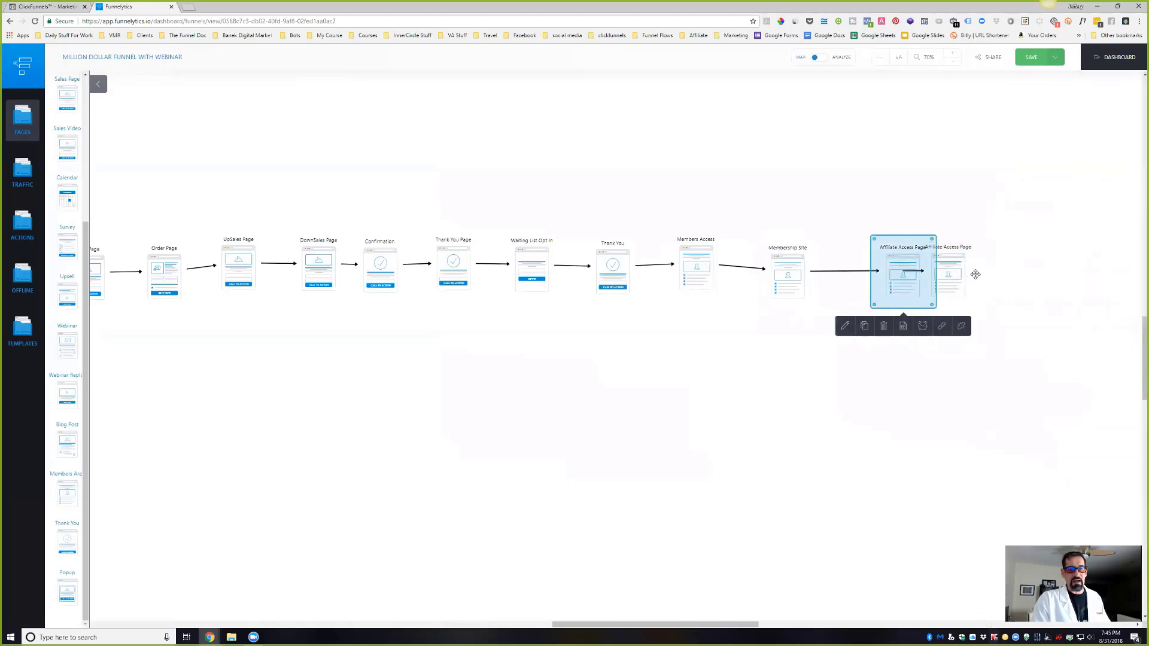
click(968, 274)
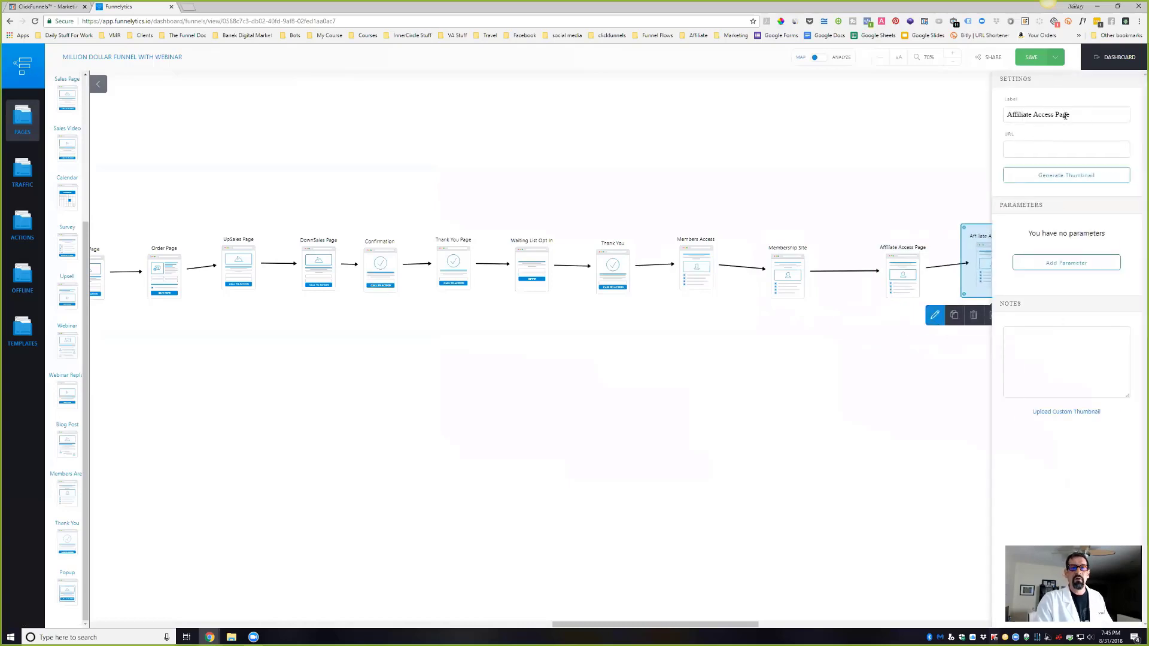
Relabel the copied Affiliate Access Page at the end of the row "Affiliate Site".
drag(1070, 114, 1033, 116)
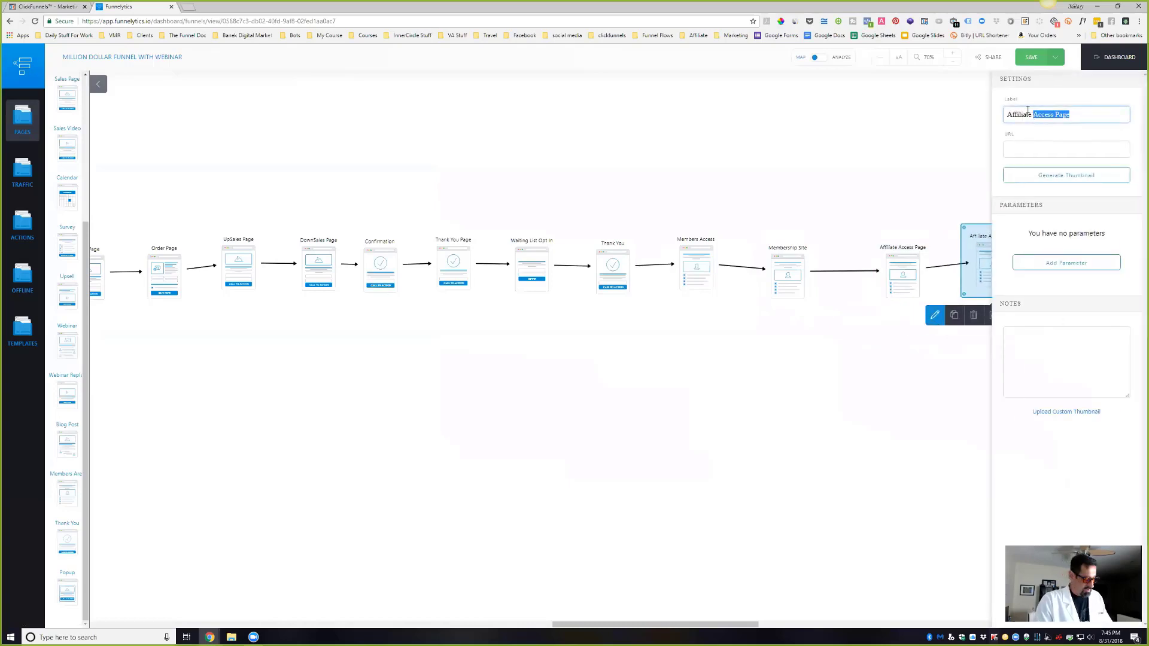
text(Sitre)
key(BackSpace)
key(BackSpace)
text(e)
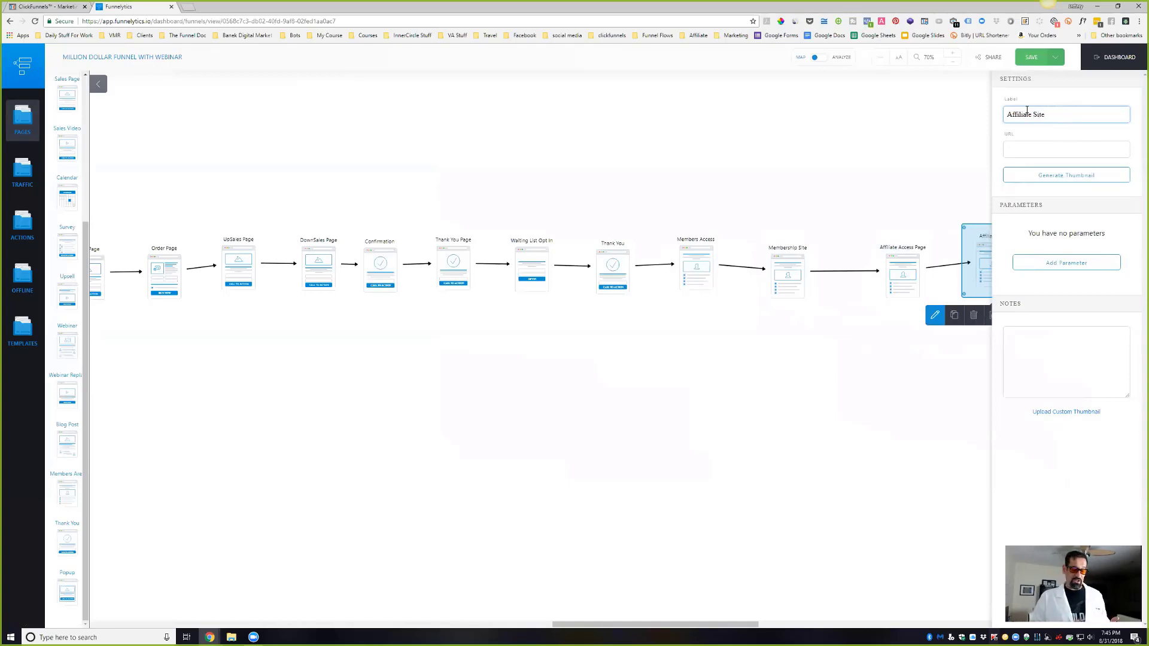
click(646, 147)
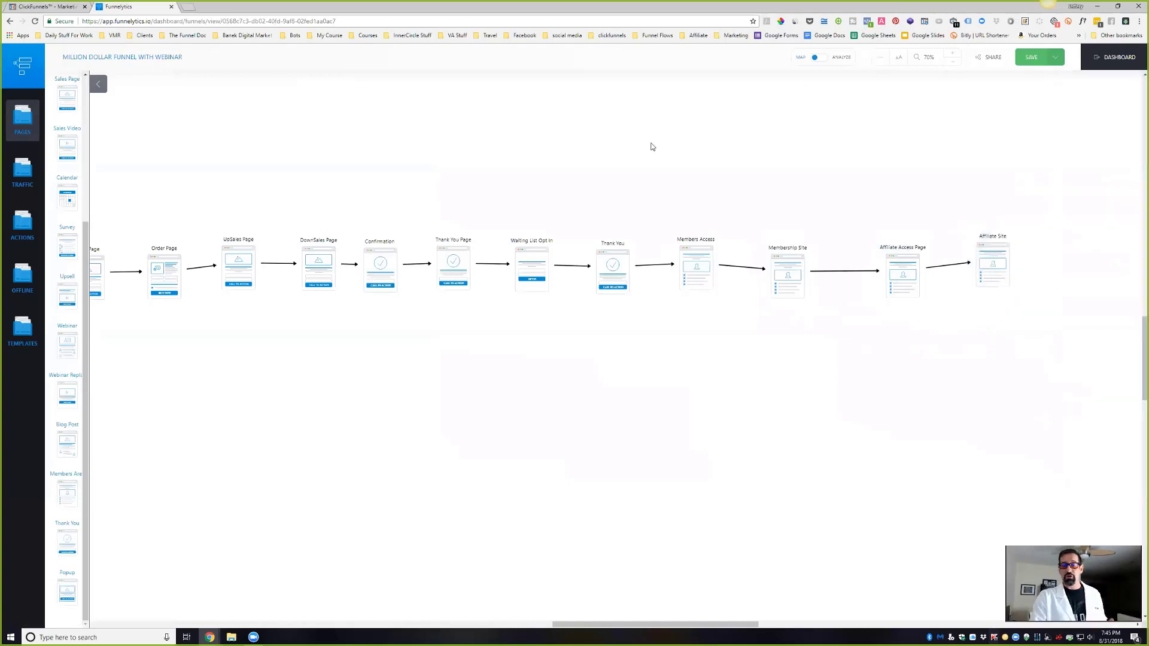